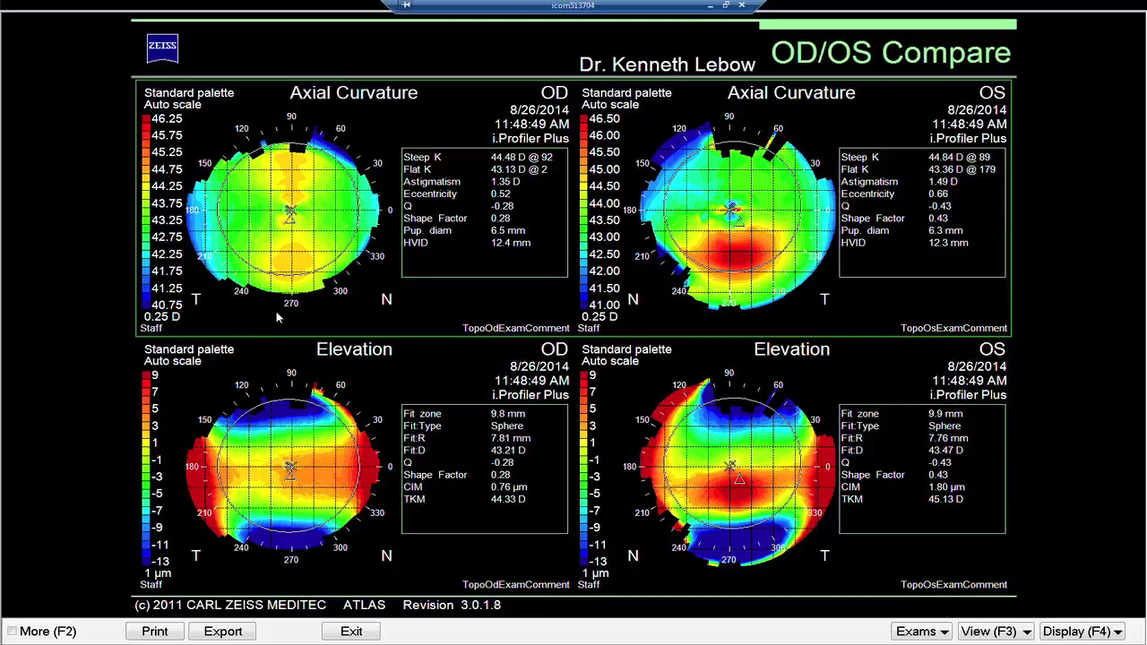
- Display the 8/26/2014 exam in the Overview layout and switch it to the right eye (OD)
{"action": "left_click", "coordinate": [1089, 632]}
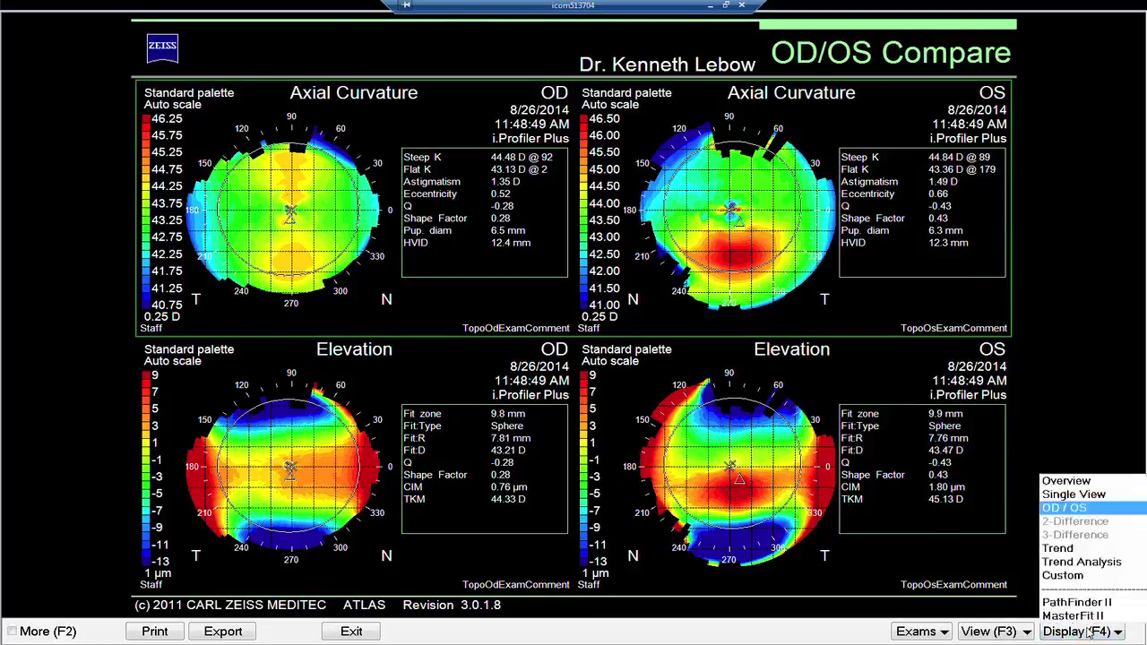
{"action": "left_click", "coordinate": [1066, 481]}
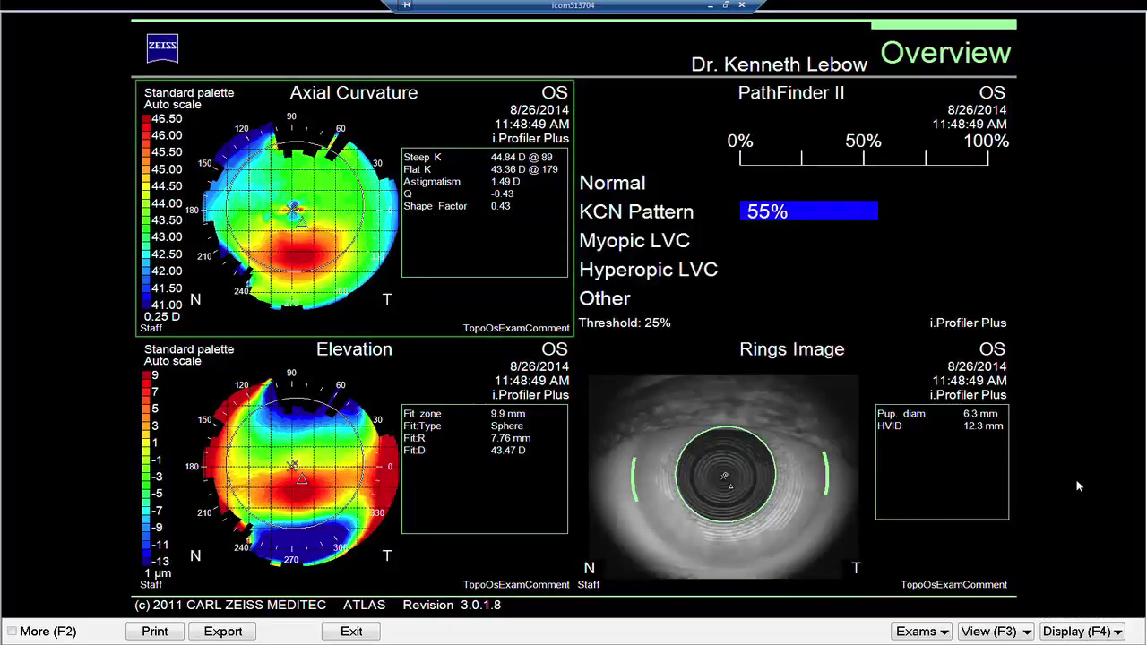
{"action": "left_click", "coordinate": [932, 633]}
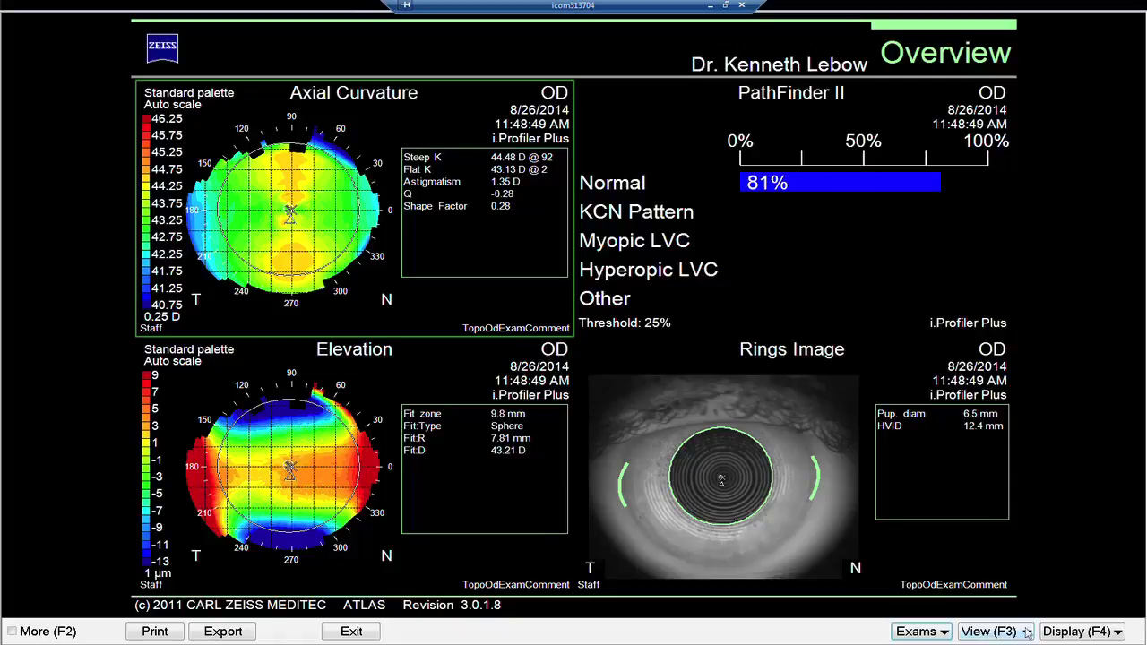
- Open the OD/OS comparison and probe the left eye's axial curvature map about 3 mm from the centre at 61 degrees
{"action": "left_click", "coordinate": [1082, 633]}
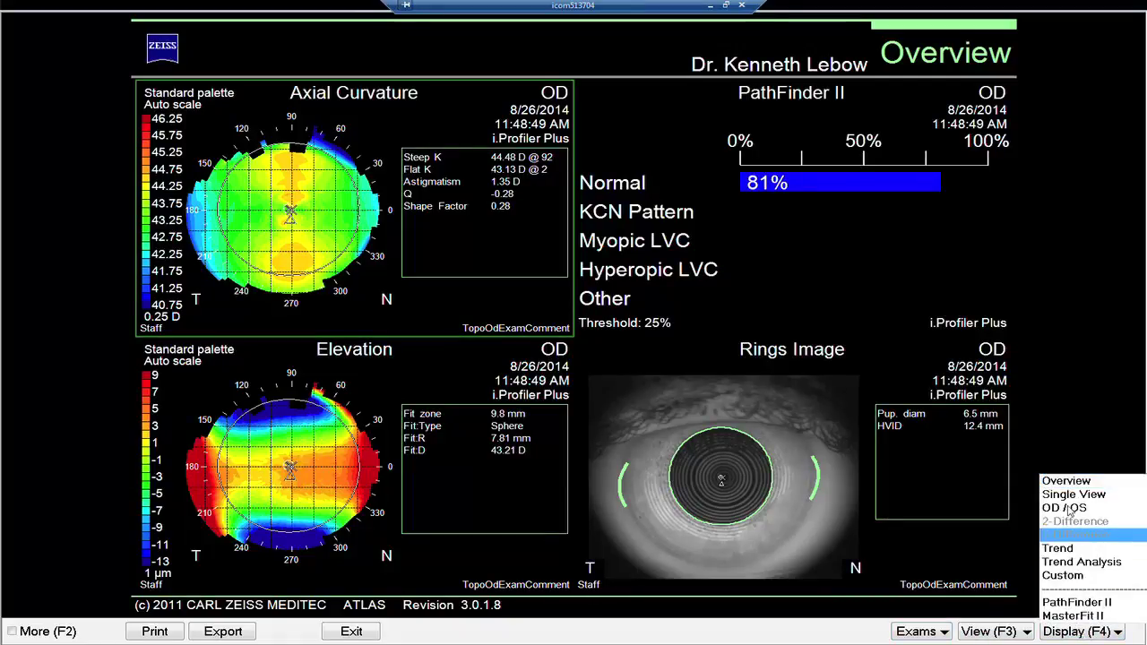
{"action": "left_click", "coordinate": [1069, 507]}
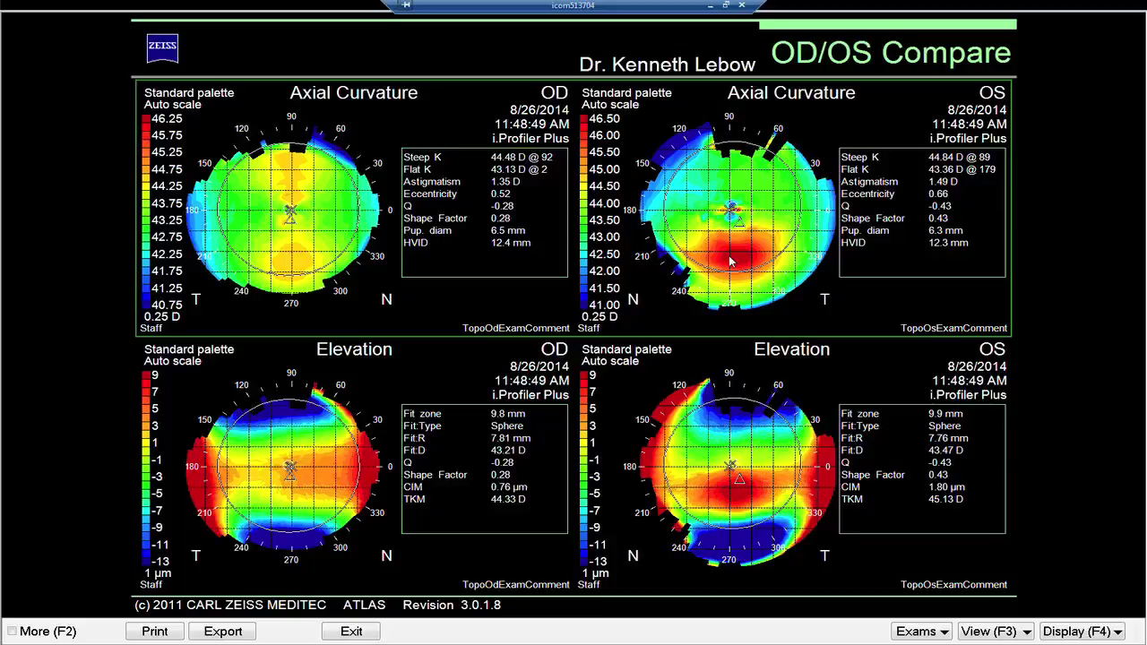
{"action": "left_click", "coordinate": [764, 162]}
- Return to the Overview layout and load the left-eye (OS) exam of 8/26/2014
{"action": "left_click", "coordinate": [1081, 632]}
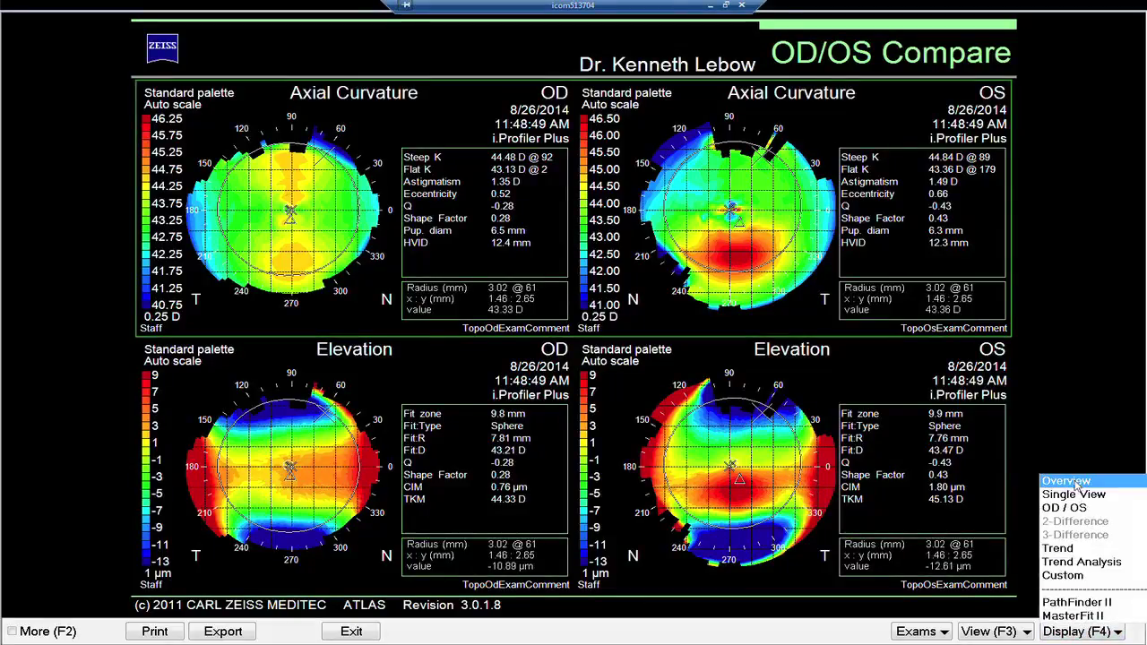
{"action": "left_click", "coordinate": [1066, 481]}
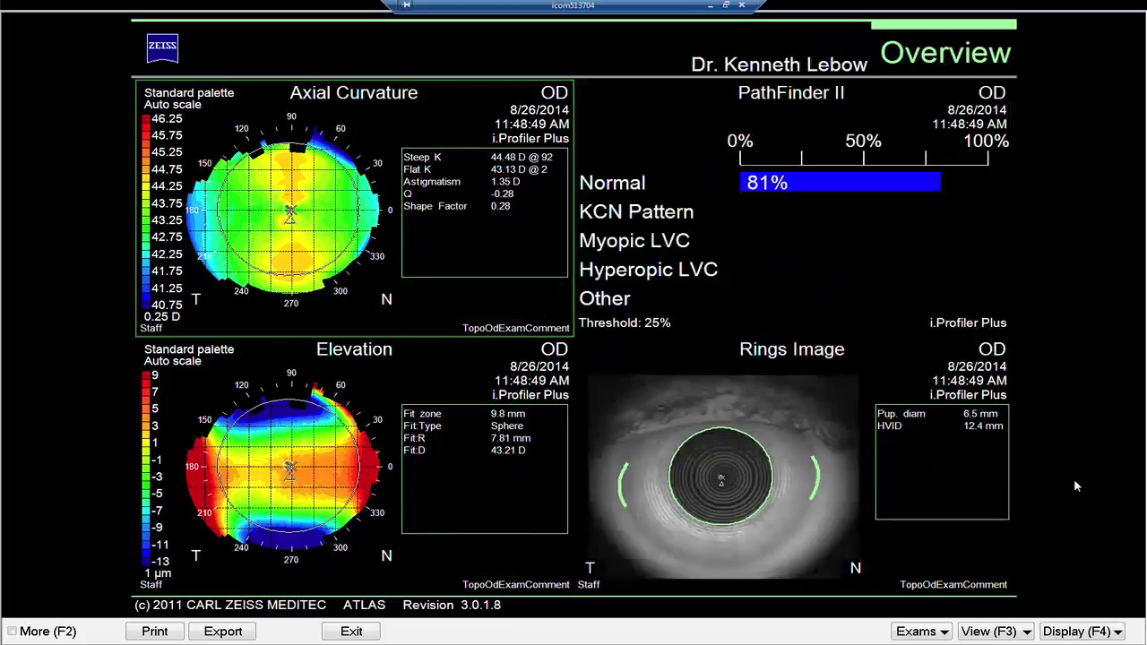
{"action": "left_click", "coordinate": [917, 633]}
{"action": "left_click", "coordinate": [905, 620]}
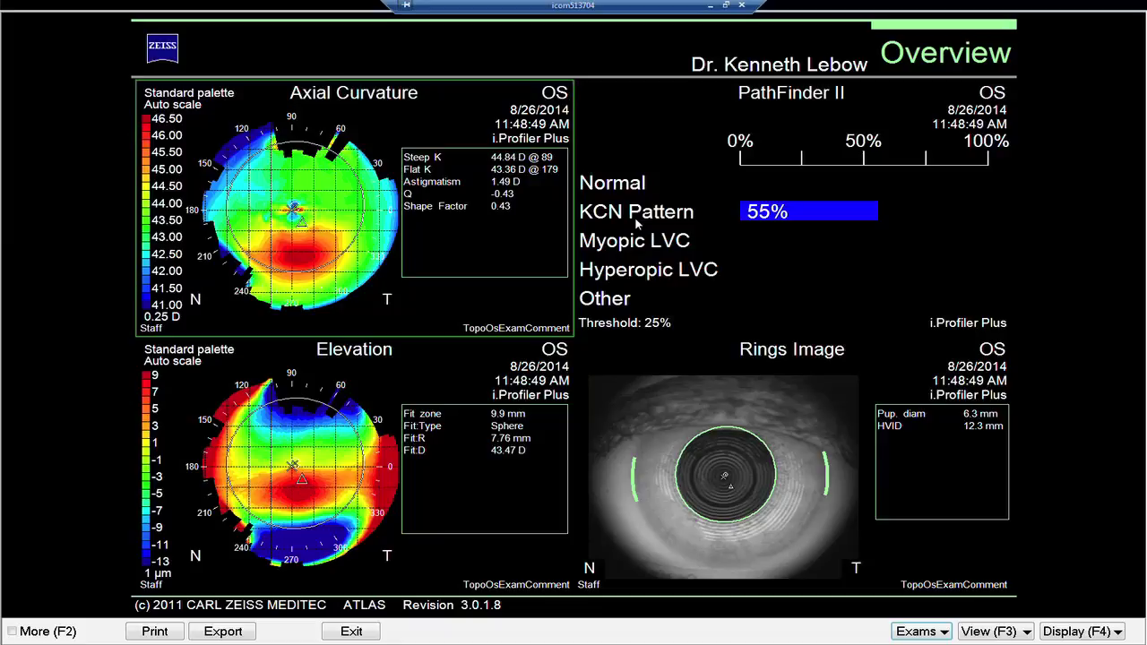
- Open the PathFinder II analysis of the left-eye exam and try to change to the 2-Difference display
{"action": "left_click", "coordinate": [1076, 633]}
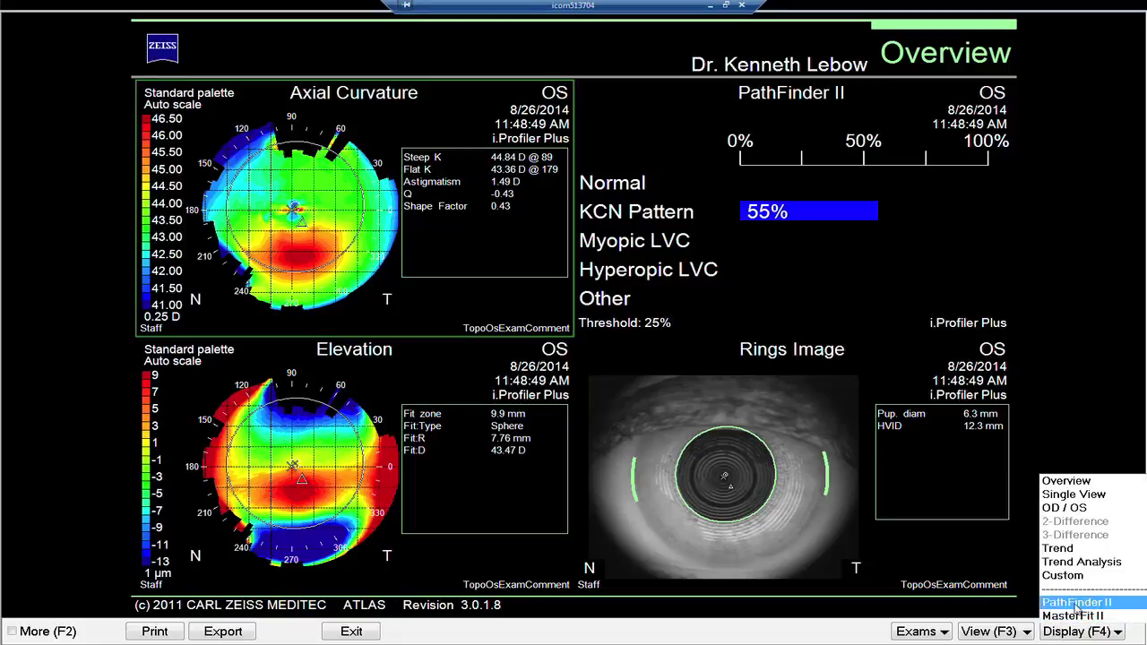
{"action": "left_click", "coordinate": [1076, 603]}
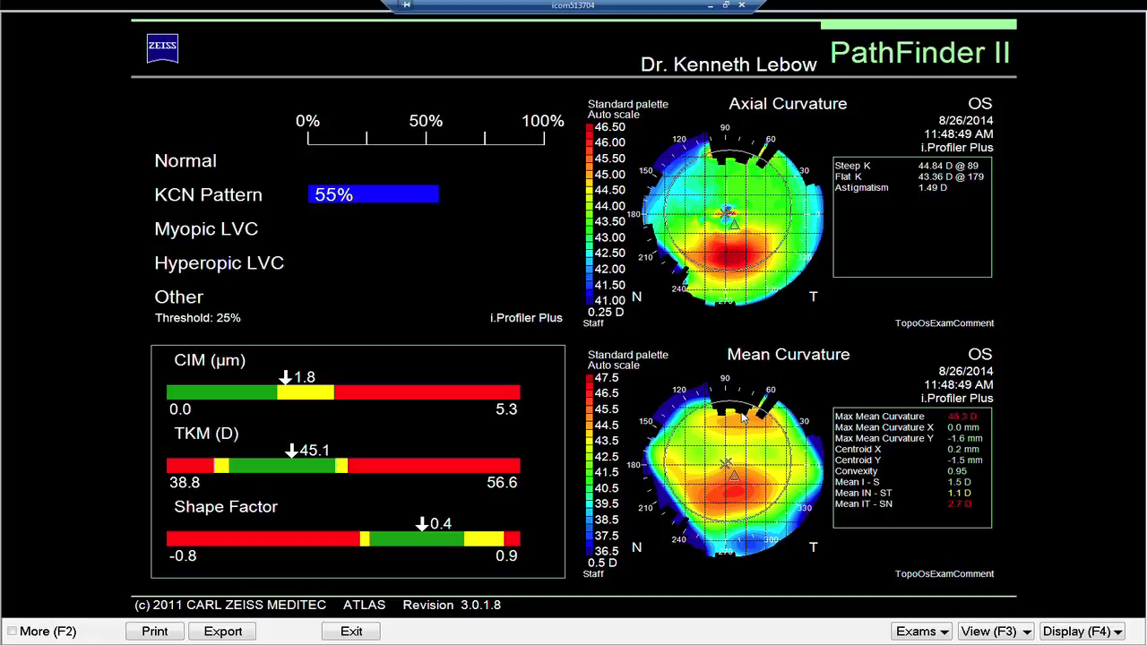
{"action": "left_click", "coordinate": [1075, 631]}
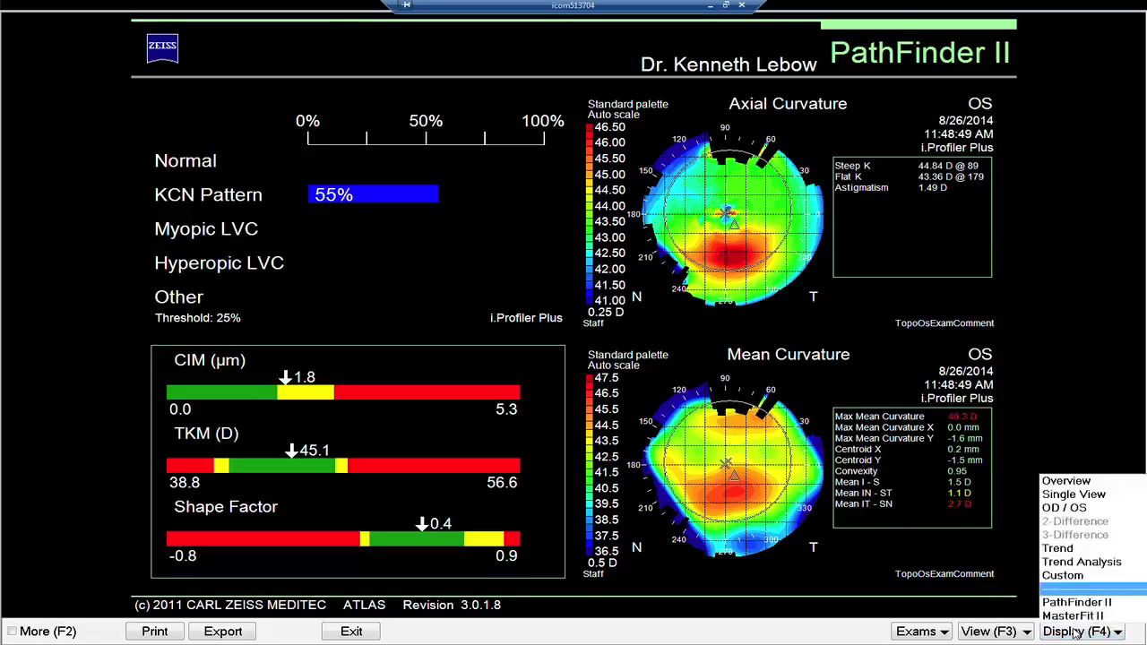
{"action": "left_click", "coordinate": [1076, 516]}
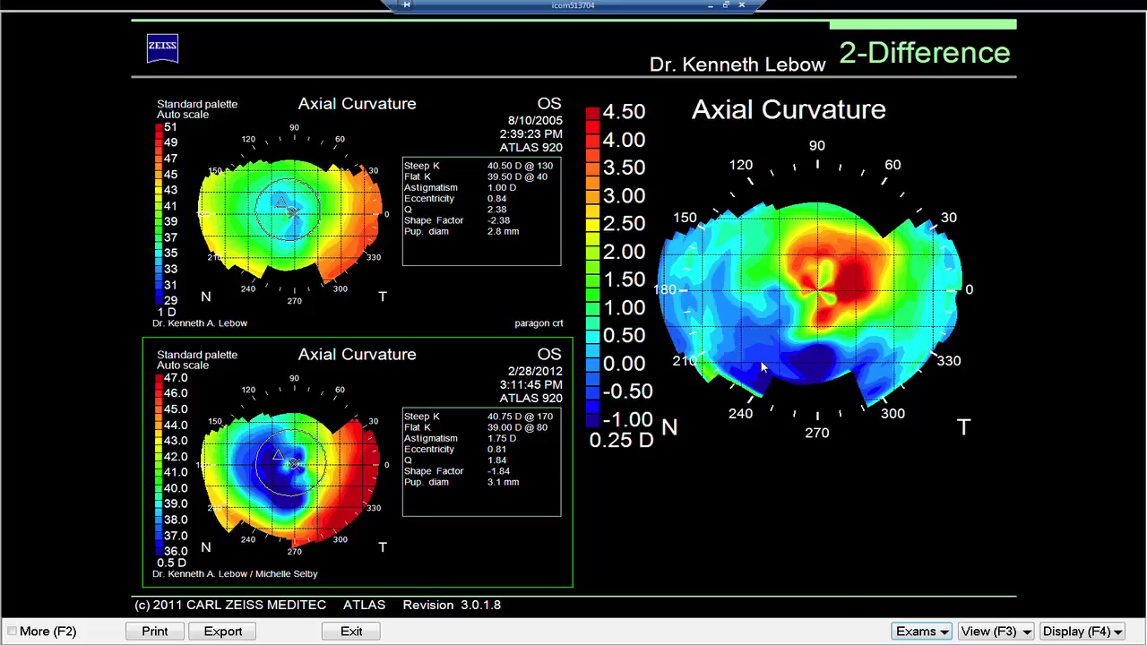
- Change the display of the left-eye exams from 2-Difference to Trend Analysis
{"action": "left_click", "coordinate": [1062, 632]}
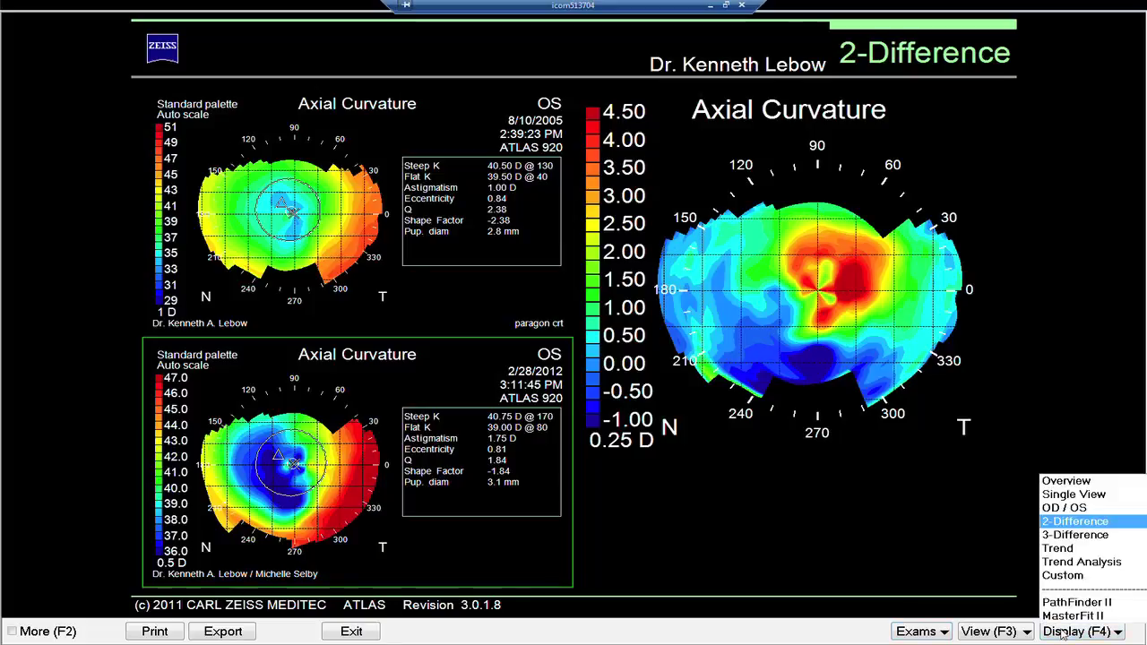
{"action": "left_click", "coordinate": [1081, 563]}
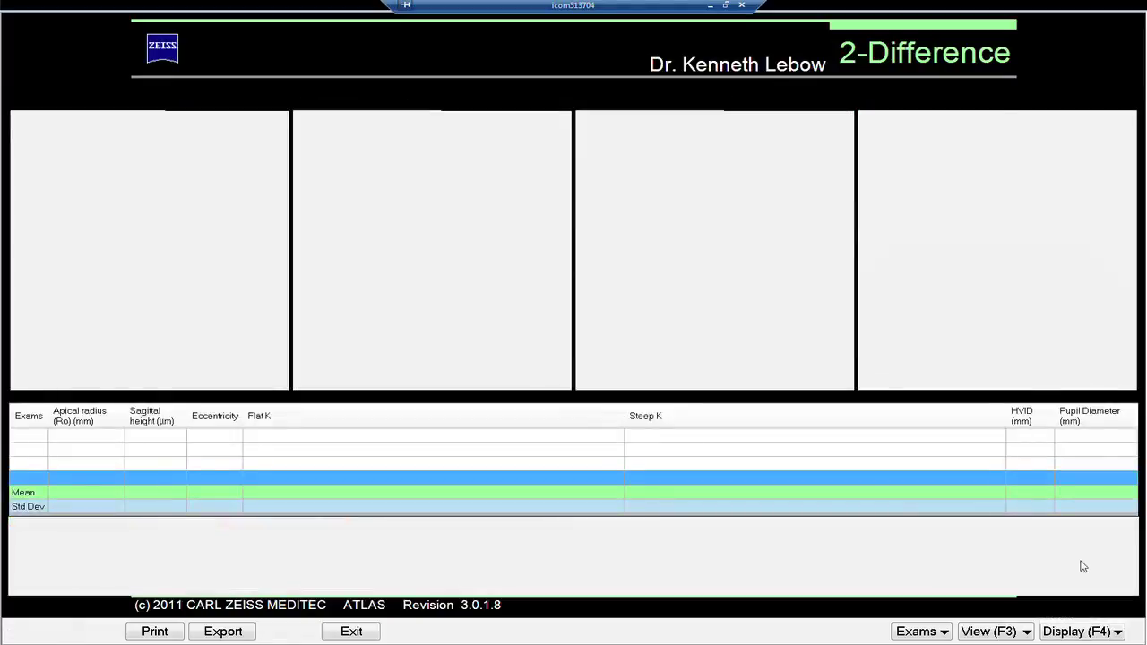
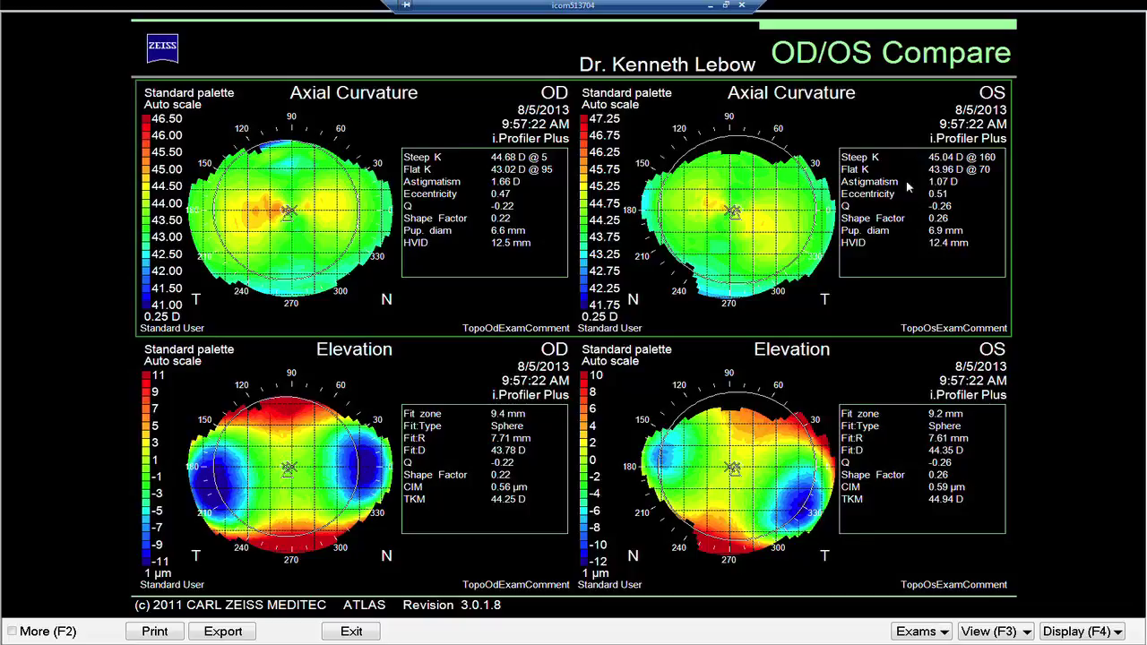
- Show the 8/5/2013 exam in the Overview layout and load its right-eye (OD) record
{"action": "left_click", "coordinate": [1072, 631]}
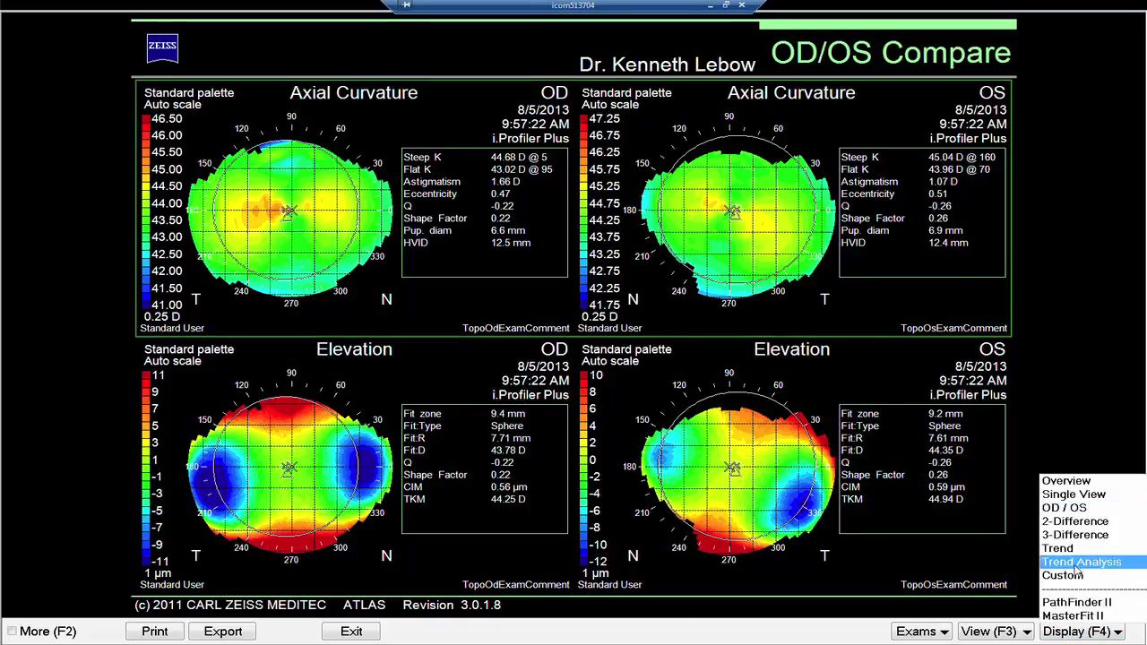
{"action": "left_click", "coordinate": [1066, 482]}
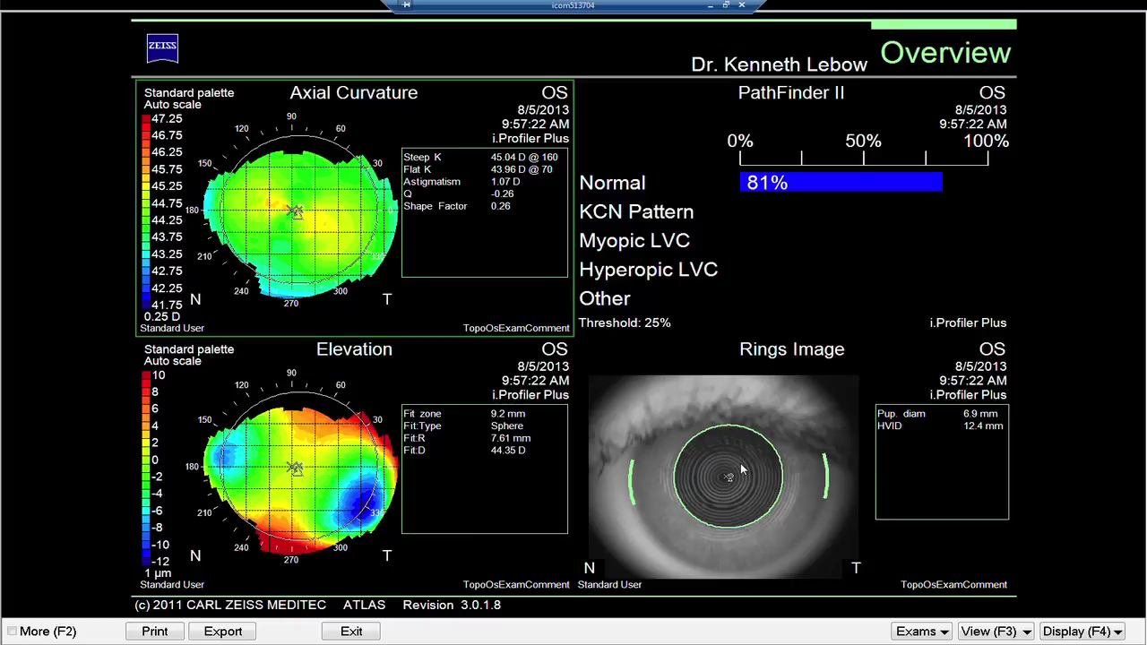
{"action": "left_click", "coordinate": [1064, 632]}
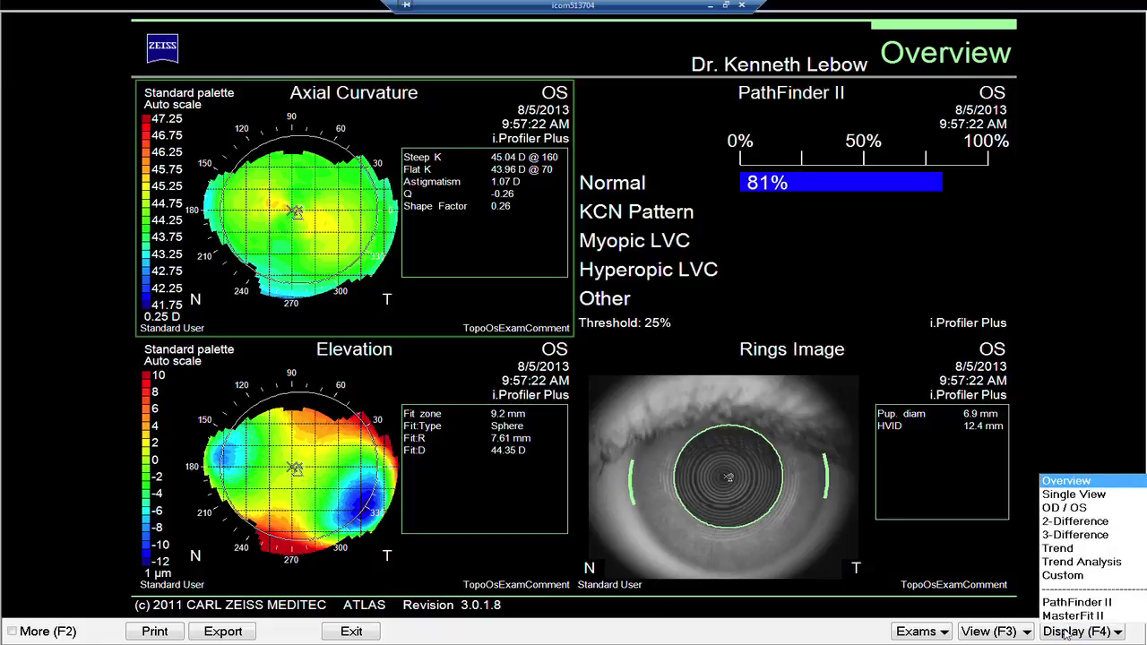
{"action": "left_click", "coordinate": [927, 633]}
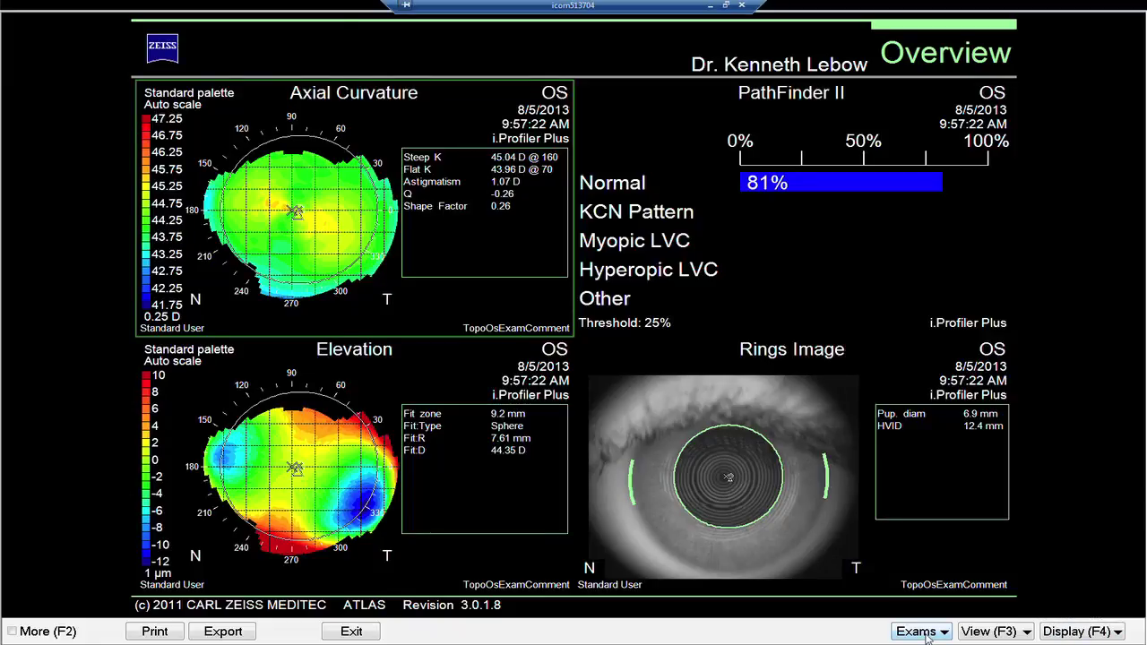
{"action": "left_click", "coordinate": [923, 632]}
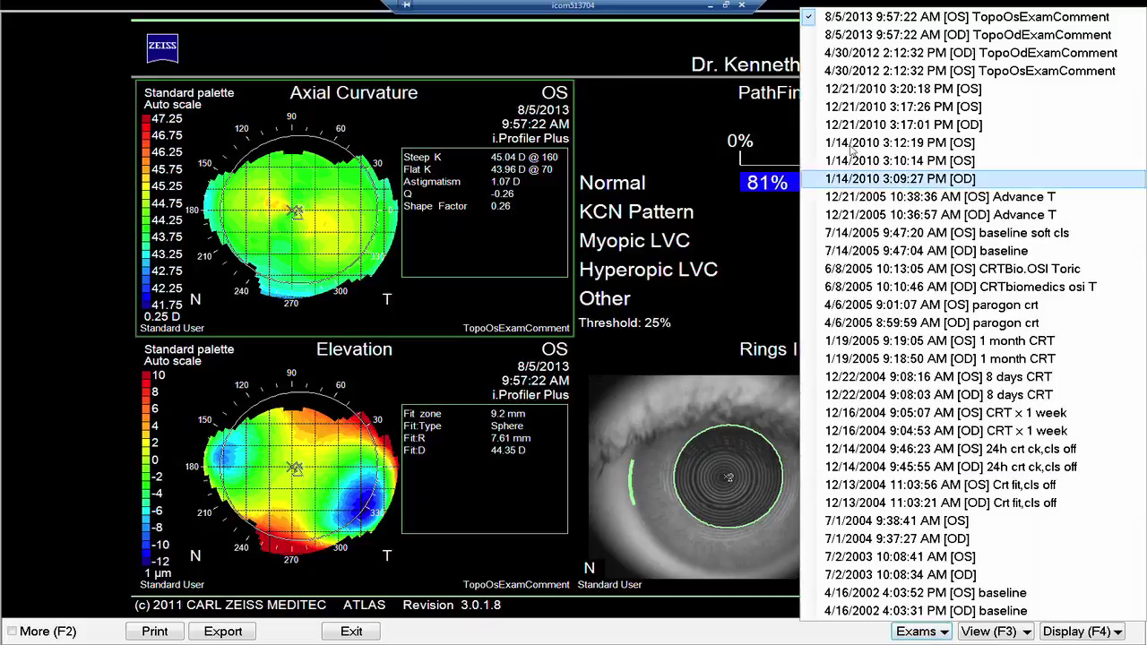
{"action": "left_click", "coordinate": [861, 36]}
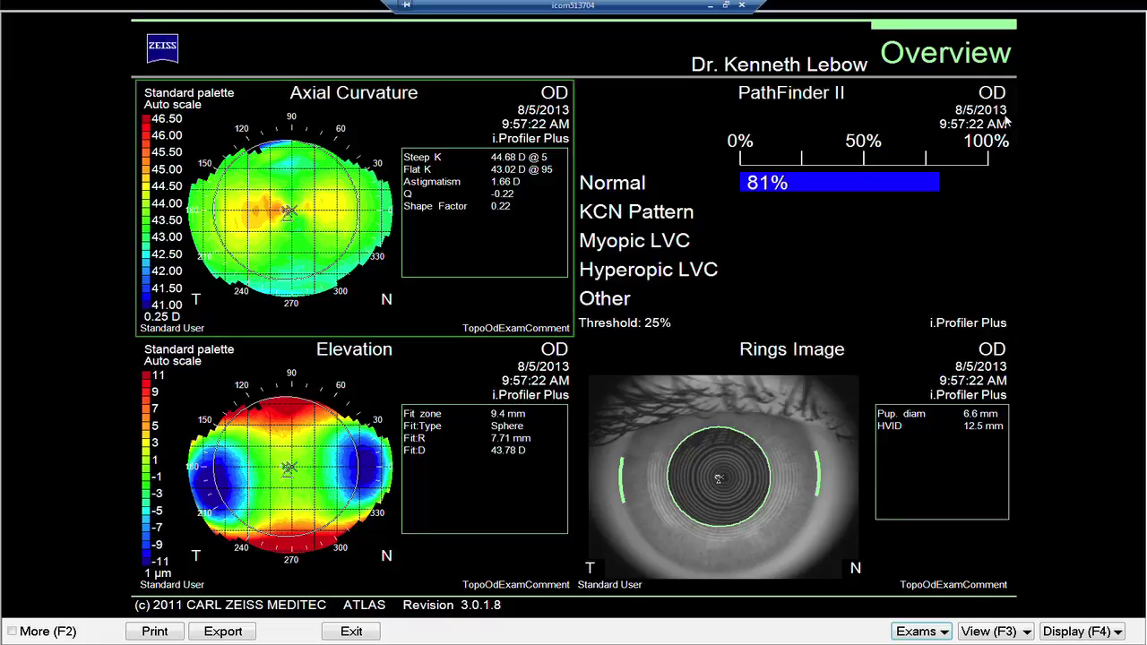
- Load the 4/16/2002 baseline exam in the Overview, first for the right eye (OD) and then for the left eye (OS)
{"action": "left_click", "coordinate": [944, 632]}
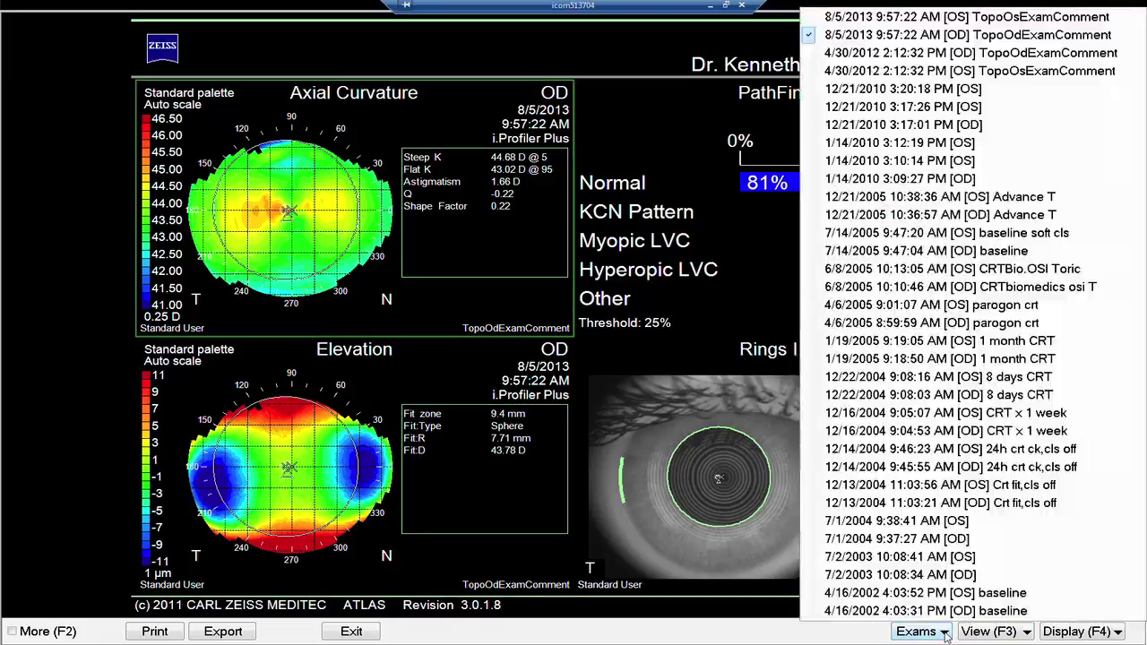
{"action": "left_click", "coordinate": [893, 611]}
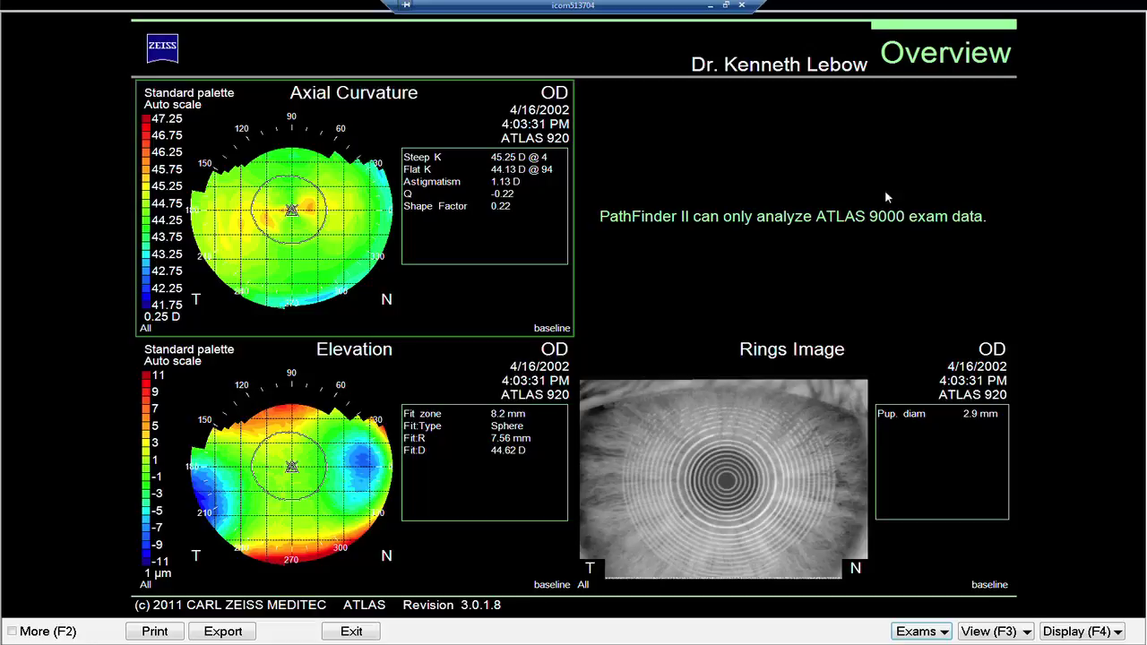
{"action": "left_click", "coordinate": [930, 632]}
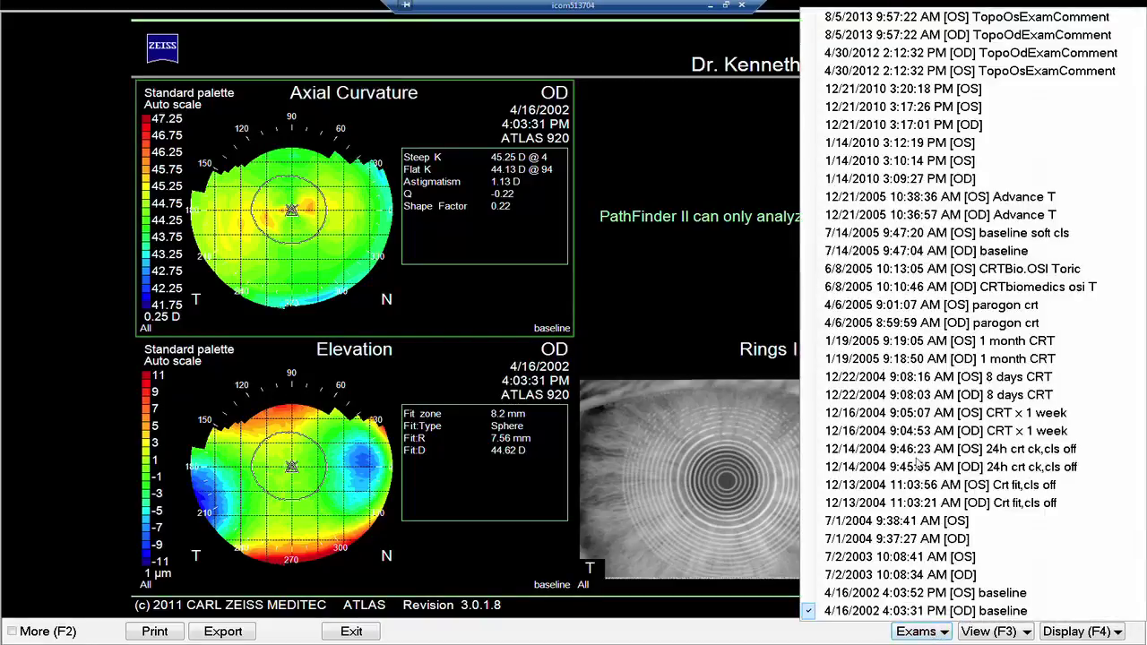
{"action": "left_click", "coordinate": [874, 593]}
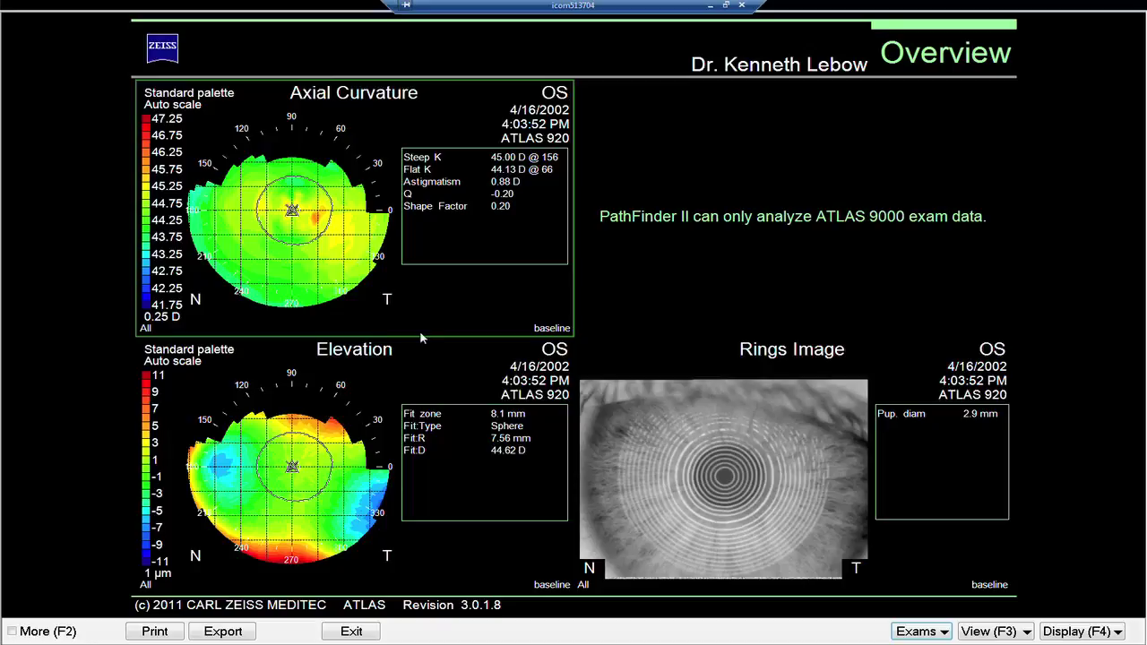
- Display the left-eye exams in the Trend Analysis layout
{"action": "left_click", "coordinate": [1069, 635]}
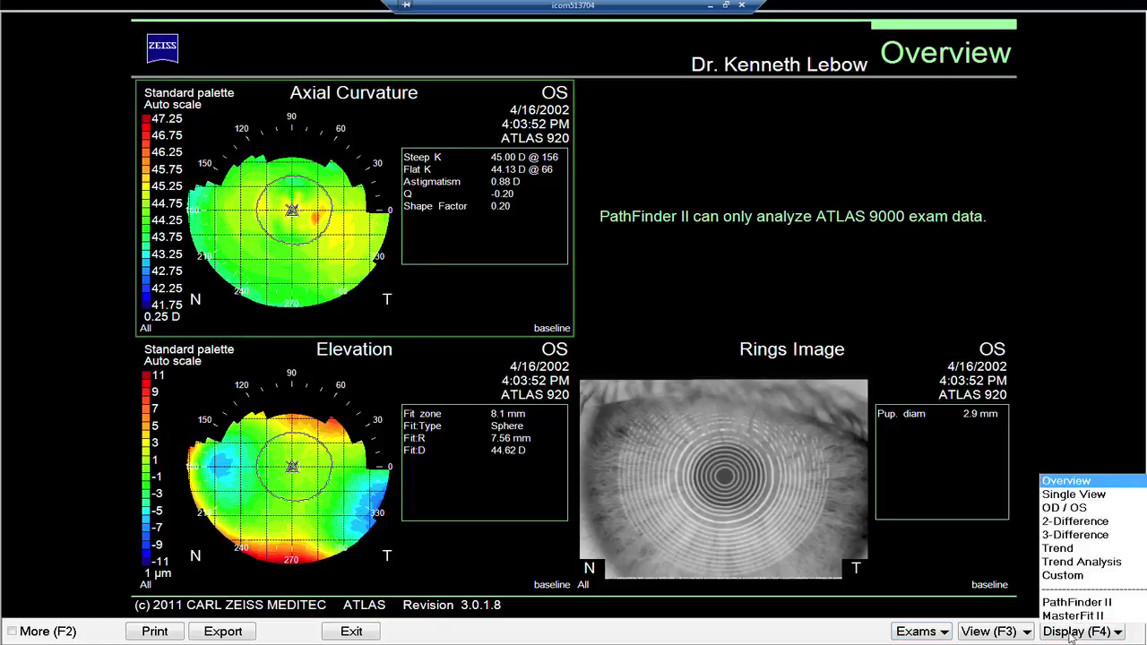
{"action": "left_click", "coordinate": [1084, 563]}
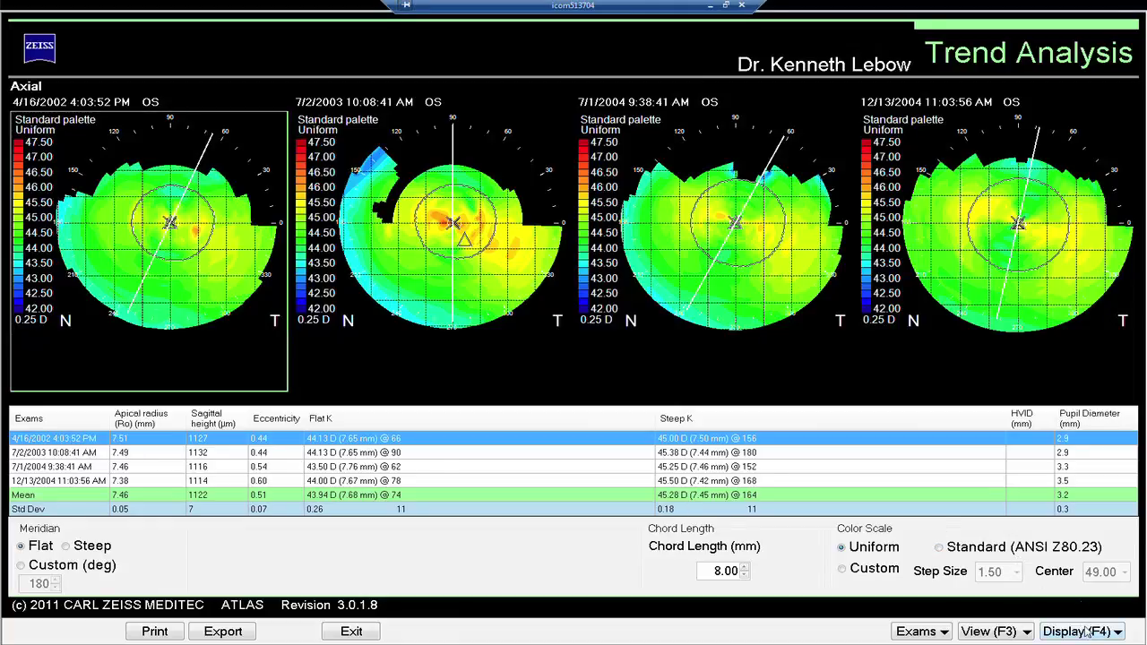
- In the trend's exam selection, deselect the left-eye exams of 4/16/2002, 7/2/2003, 7/1/2004 and 12/13/2004
{"action": "left_click", "coordinate": [930, 634]}
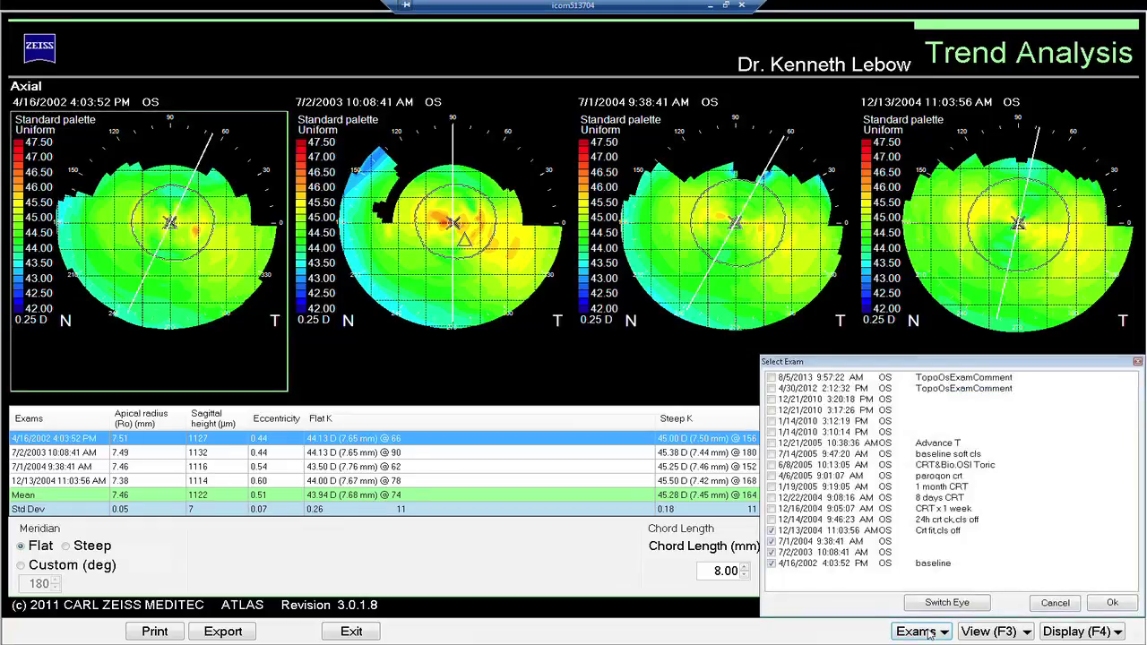
{"action": "left_click", "coordinate": [771, 380]}
{"action": "left_click", "coordinate": [775, 392]}
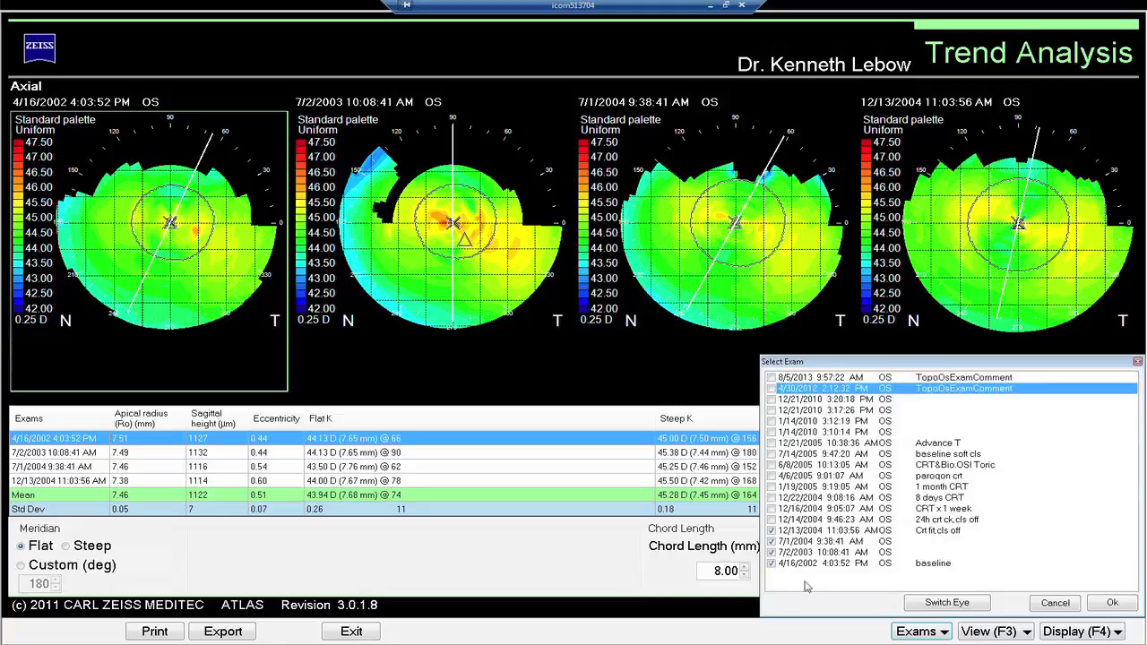
{"action": "left_click", "coordinate": [773, 564]}
{"action": "left_click", "coordinate": [772, 564]}
{"action": "left_click", "coordinate": [772, 553]}
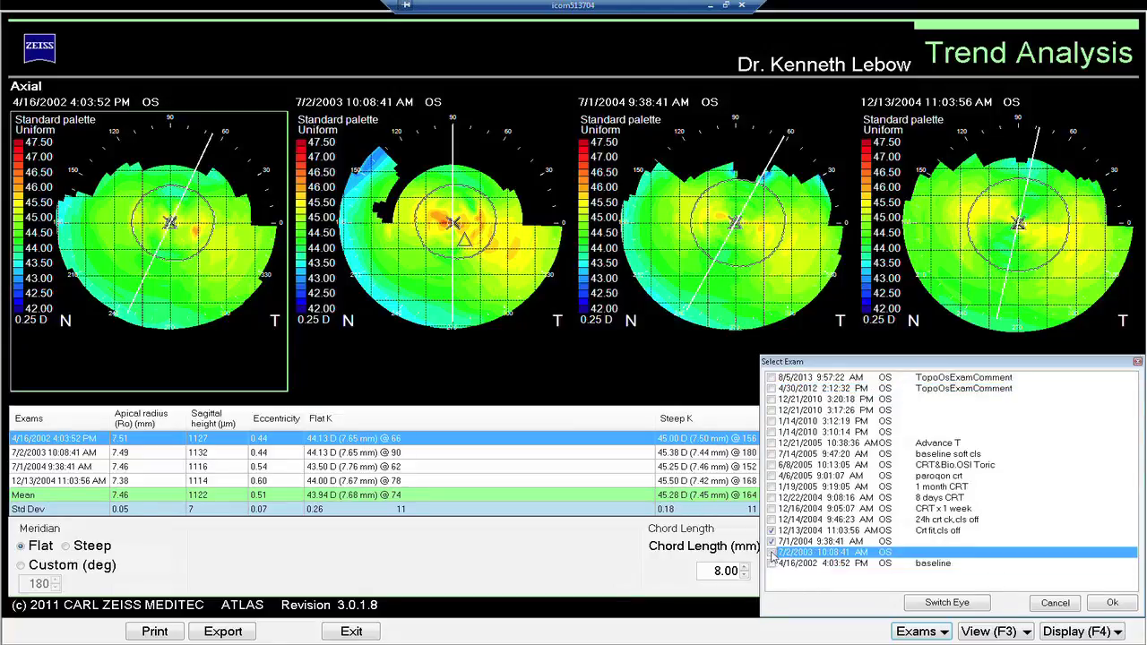
{"action": "left_click", "coordinate": [773, 542]}
{"action": "left_click", "coordinate": [773, 531]}
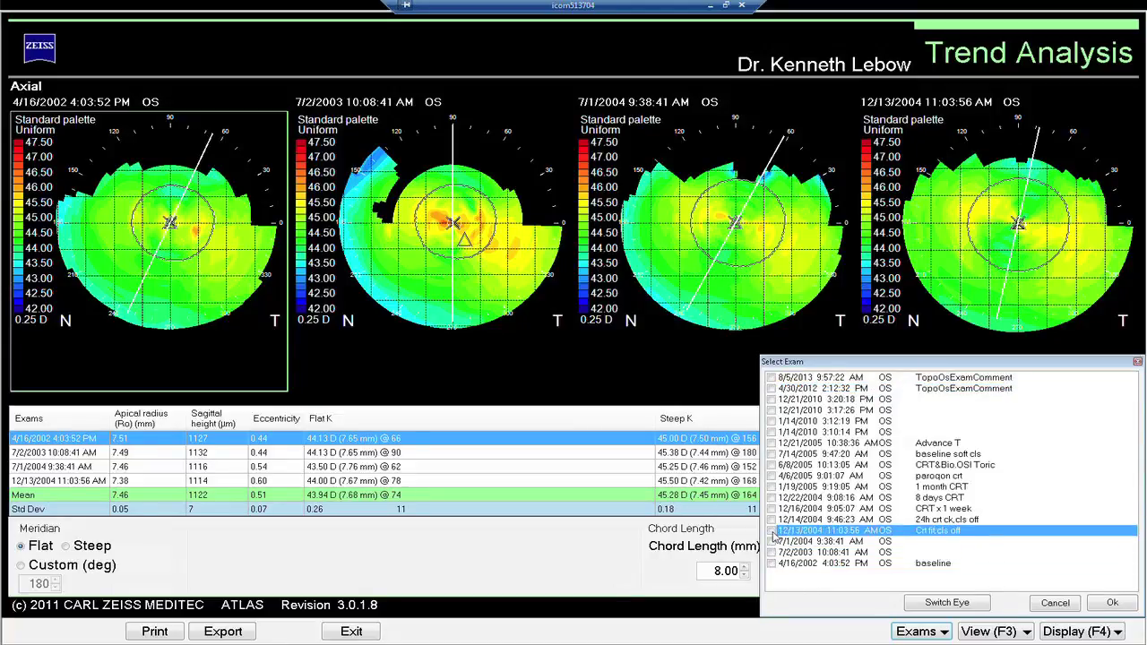
- Select the left-eye exams of 8/5/2013, 4/30/2012 and both from 12/21/2010, and apply them to the trend analysis
{"action": "left_click", "coordinate": [773, 379]}
{"action": "left_click", "coordinate": [773, 388]}
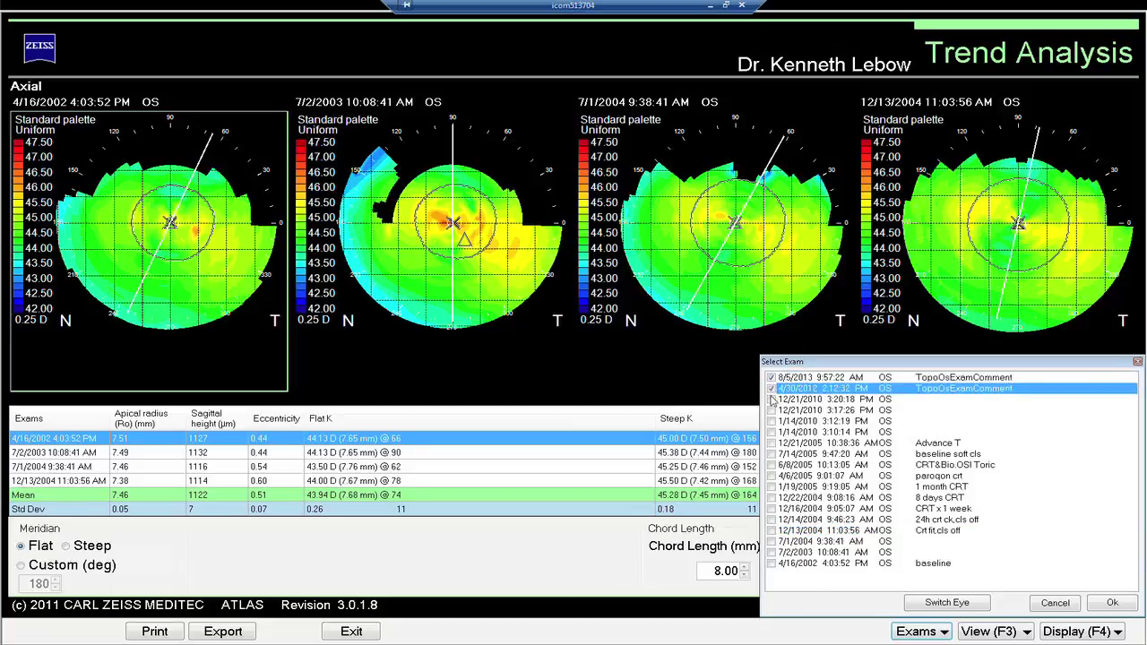
{"action": "left_click", "coordinate": [773, 399]}
{"action": "left_click", "coordinate": [772, 410]}
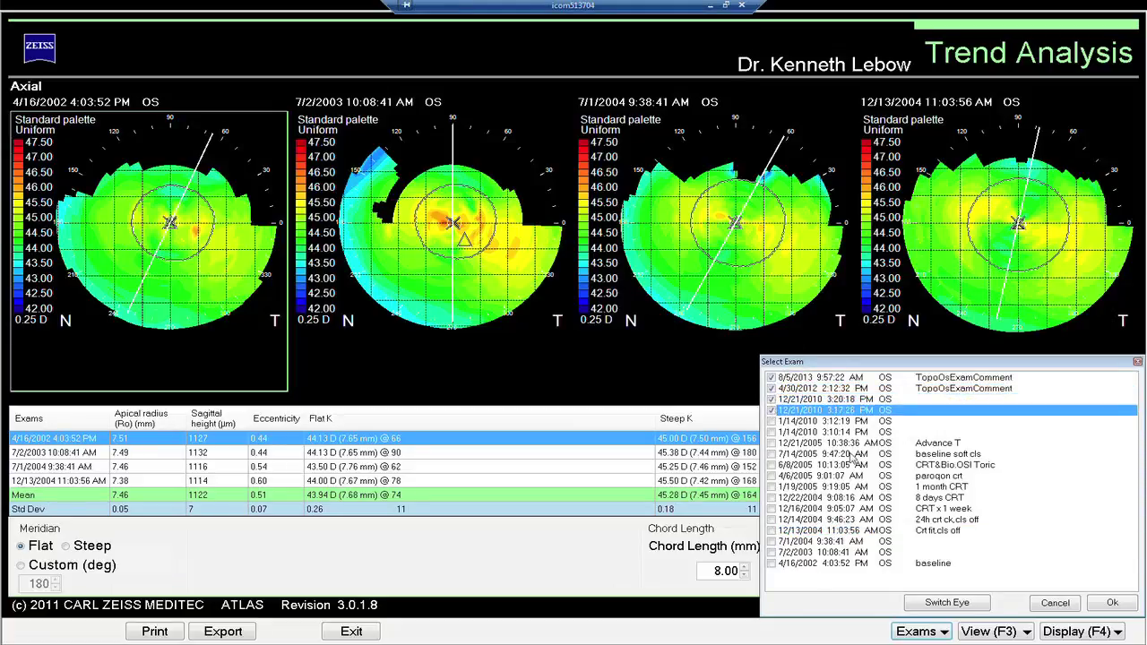
{"action": "left_click", "coordinate": [1104, 606]}
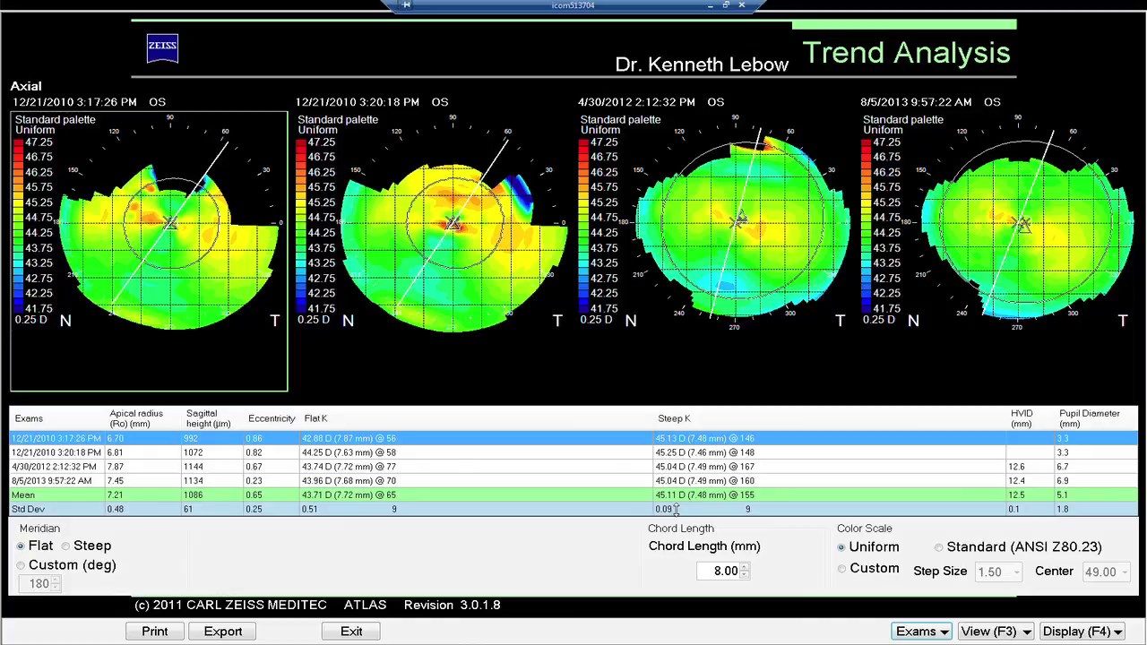
- Display the left-eye exams in the 3-Difference layout
{"action": "left_click", "coordinate": [1096, 632]}
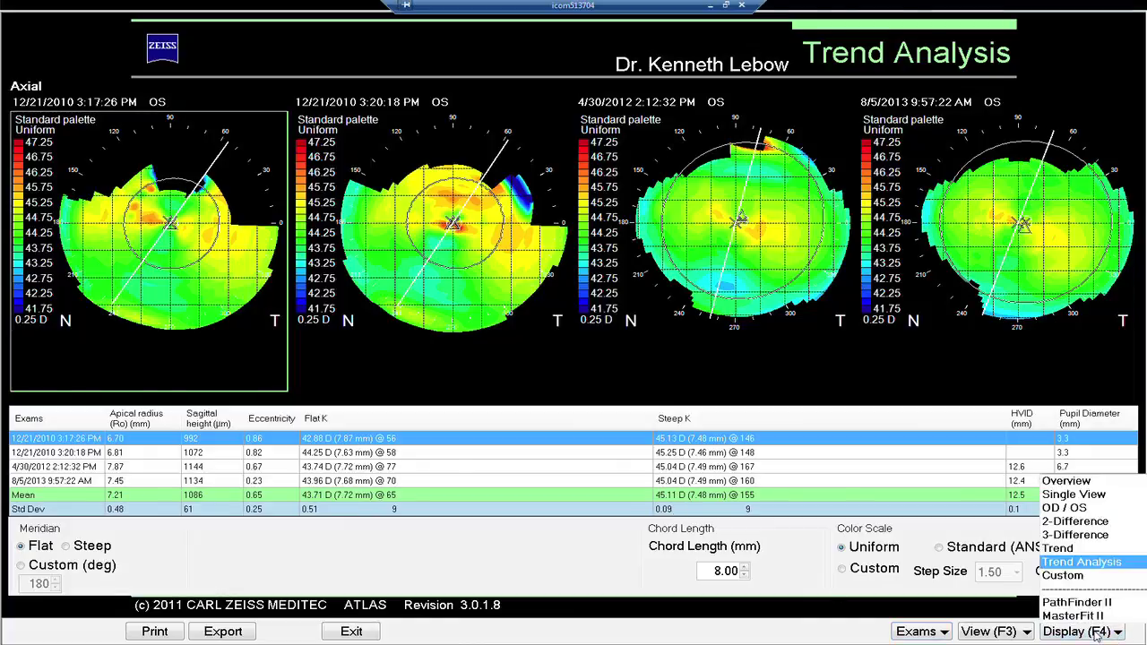
{"action": "left_click", "coordinate": [1084, 535]}
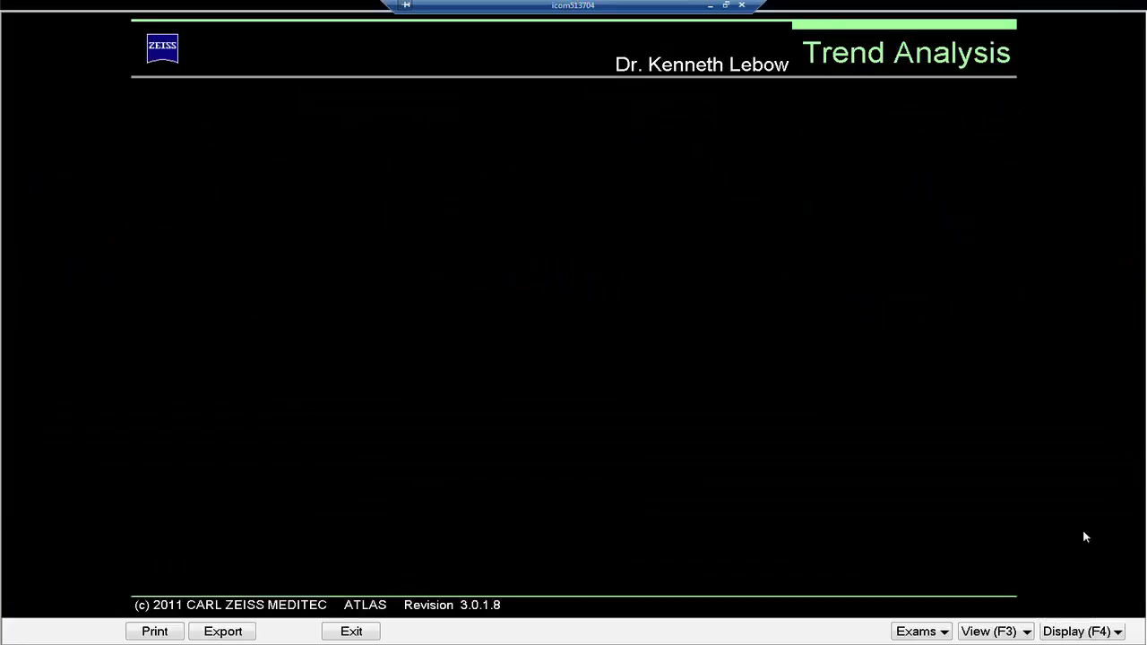
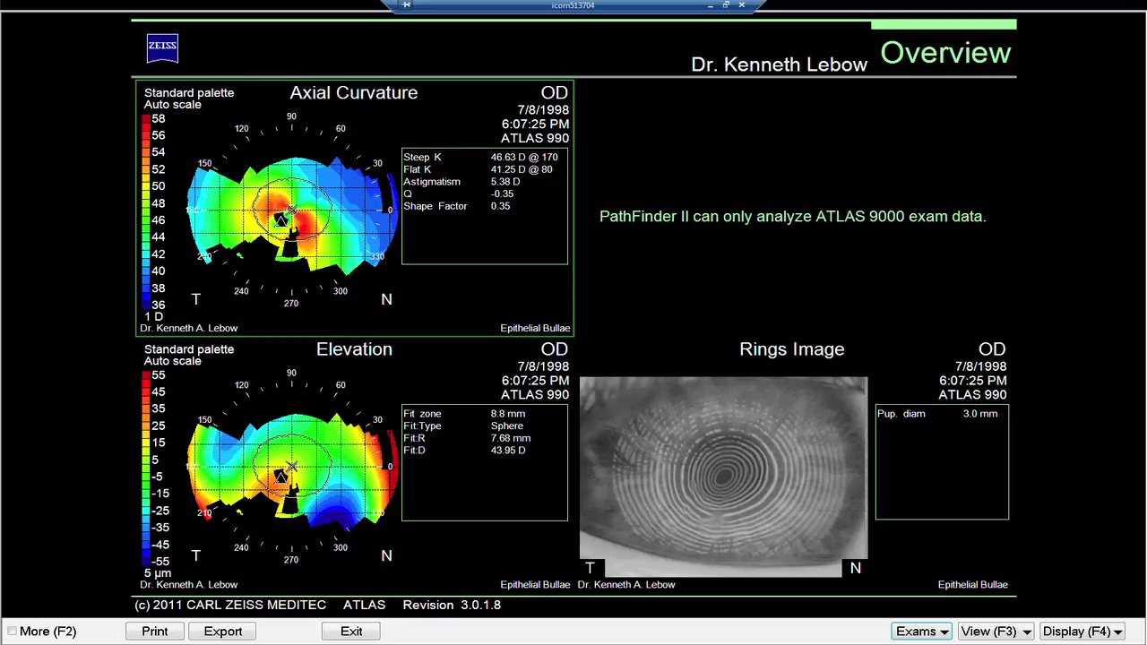
- Select the Rings Image of the 7/8/1998 right-eye exam in the Overview
{"action": "left_click", "coordinate": [792, 466]}
{"action": "key", "text": "F4"}
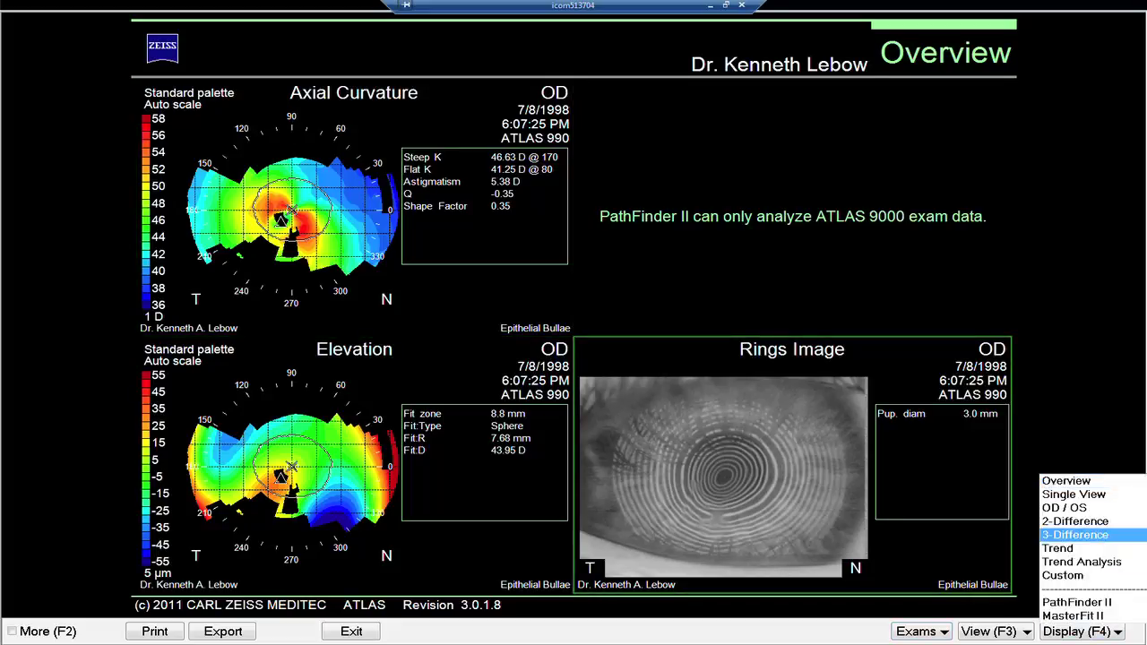
{"action": "key", "text": "Escape"}
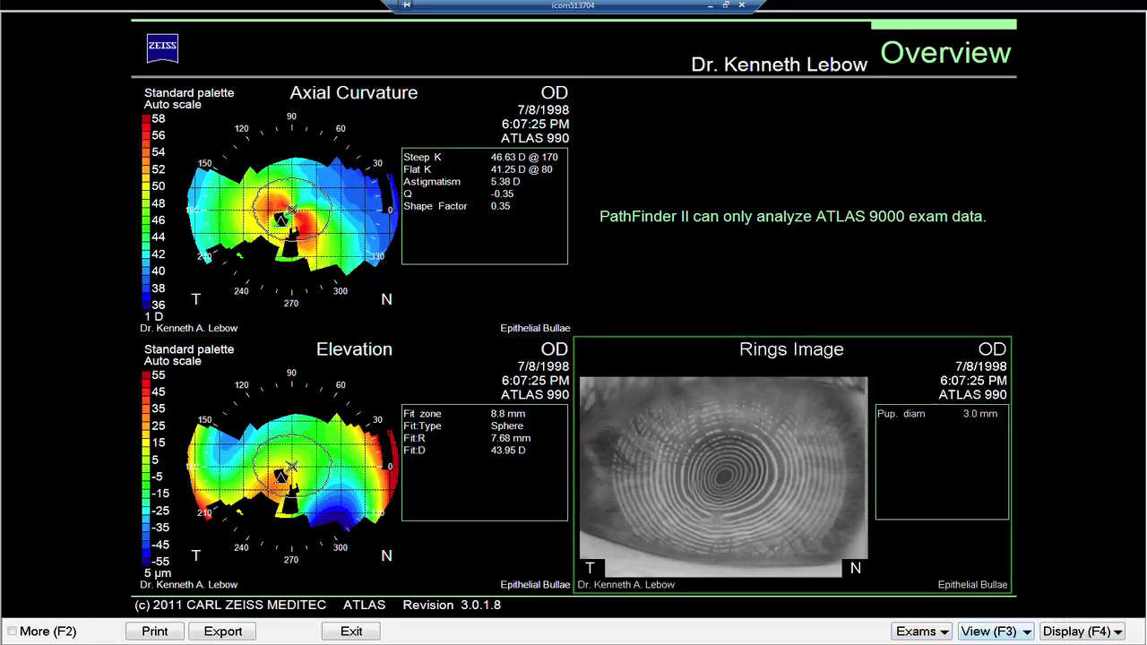
{"action": "key", "text": "F3"}
{"action": "key", "text": "Down"}
{"action": "key", "text": "Down"}
{"action": "key", "text": "Down"}
{"action": "key", "text": "Down"}
{"action": "key", "text": "Down"}
{"action": "key", "text": "Down"}
{"action": "key", "text": "Down"}
{"action": "key", "text": "Down"}
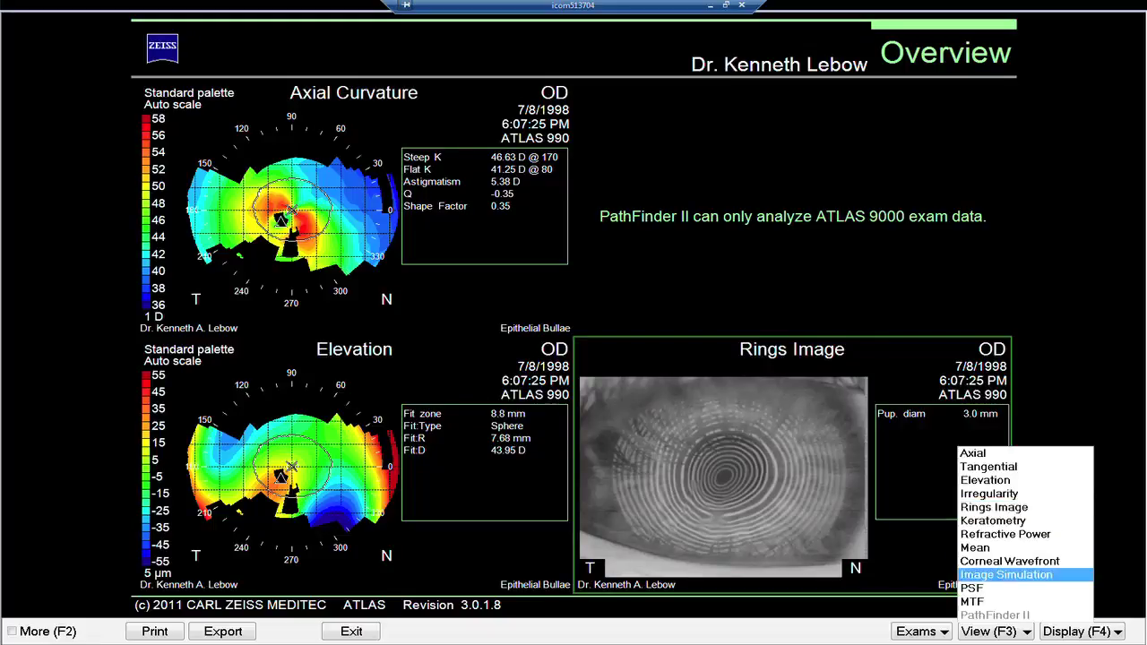
{"action": "key", "text": "Escape"}
- Show the right eye's 7/8/1998 rings image enlarged in Single View
{"action": "key", "text": "F4"}
{"action": "key", "text": "Down"}
{"action": "key", "text": "Down"}
{"action": "key", "text": "Up"}
{"action": "key", "text": "Return"}
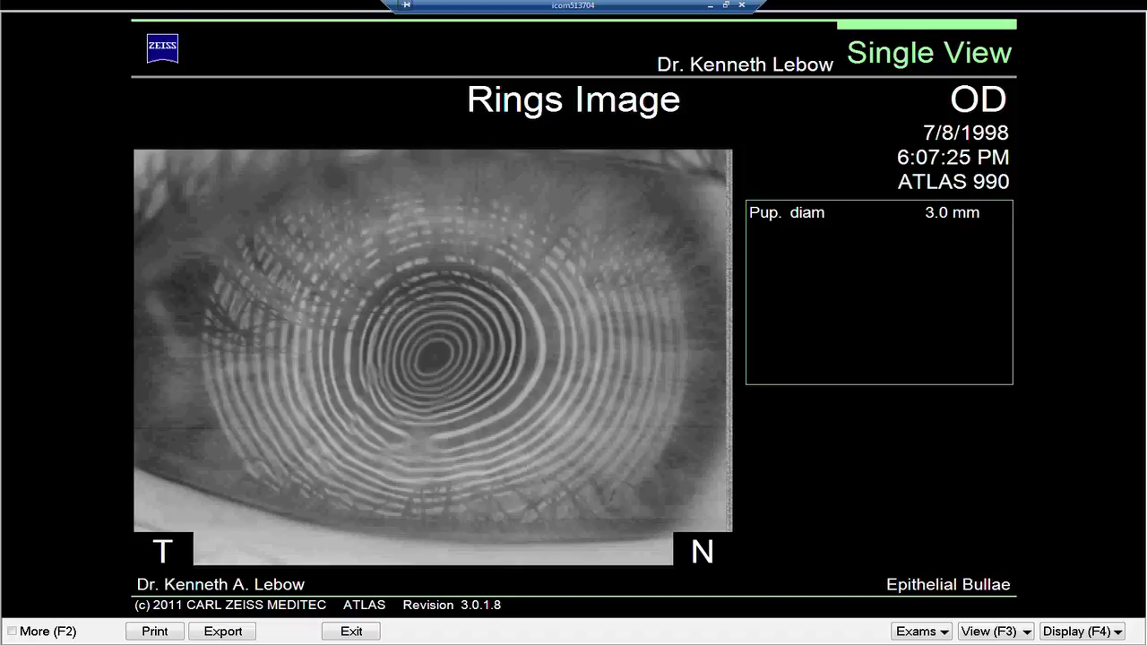
- Switch the display from Single View to the 2-Difference layout
{"action": "key", "text": "F4"}
{"action": "key", "text": "Up"}
{"action": "key", "text": "Up"}
{"action": "key", "text": "Up"}
{"action": "key", "text": "Up"}
{"action": "key", "text": "Up"}
{"action": "key", "text": "Up"}
{"action": "key", "text": "Up"}
{"action": "key", "text": "Up"}
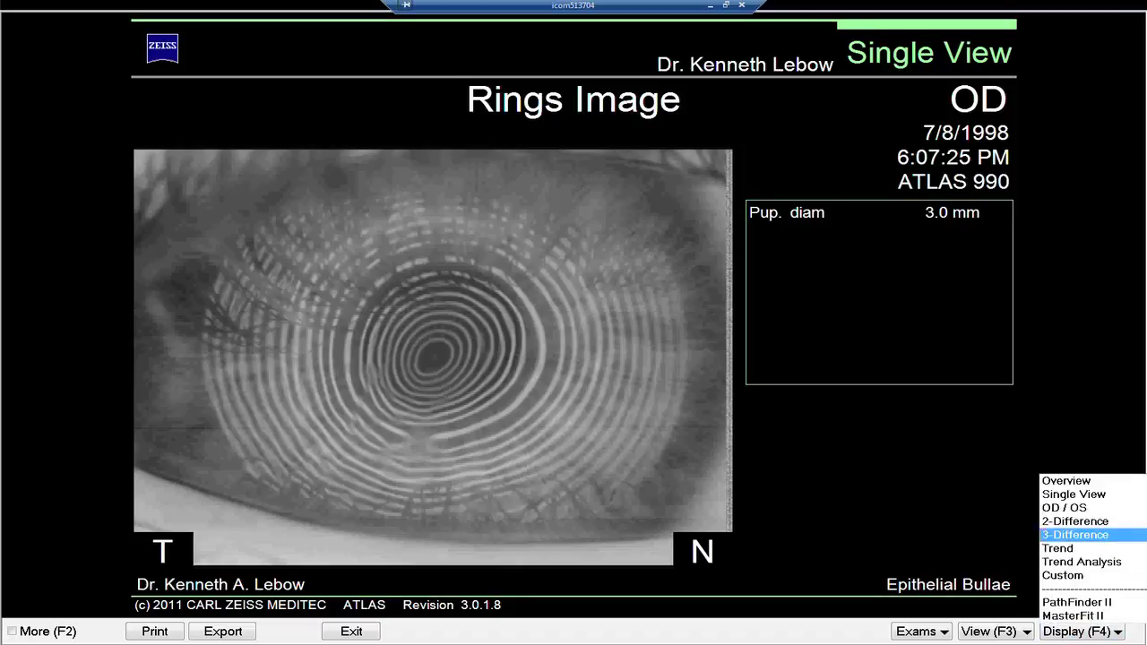
{"action": "key", "text": "Return"}
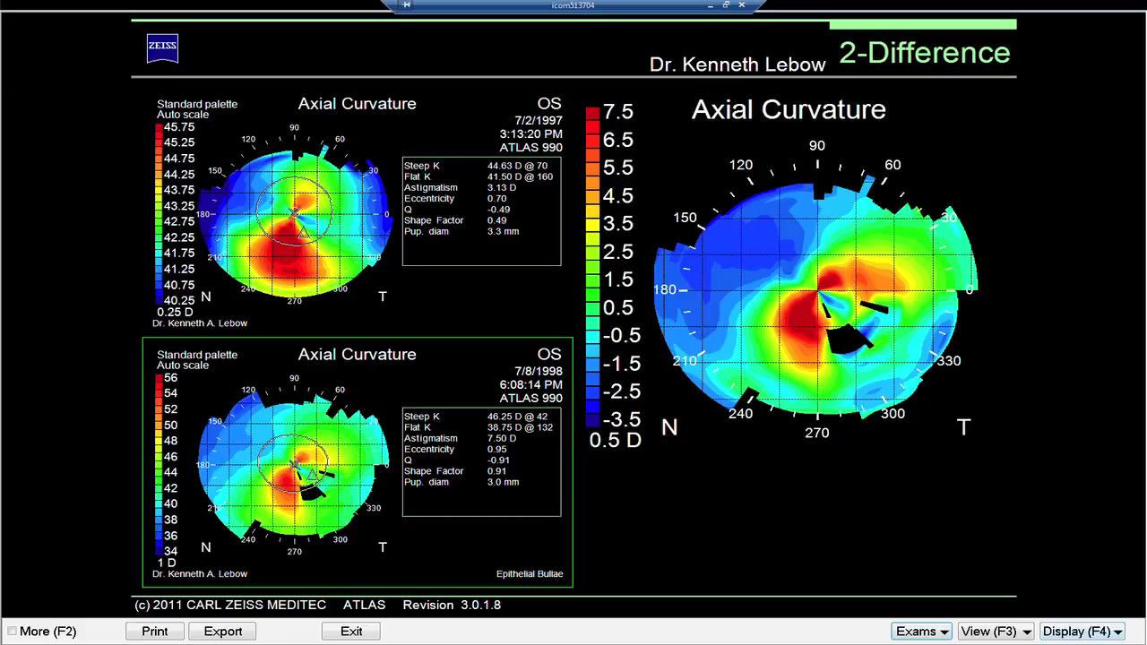
- Change the left-eye comparison of axial curvature maps to the 3-Difference layout
{"action": "key", "text": "F4"}
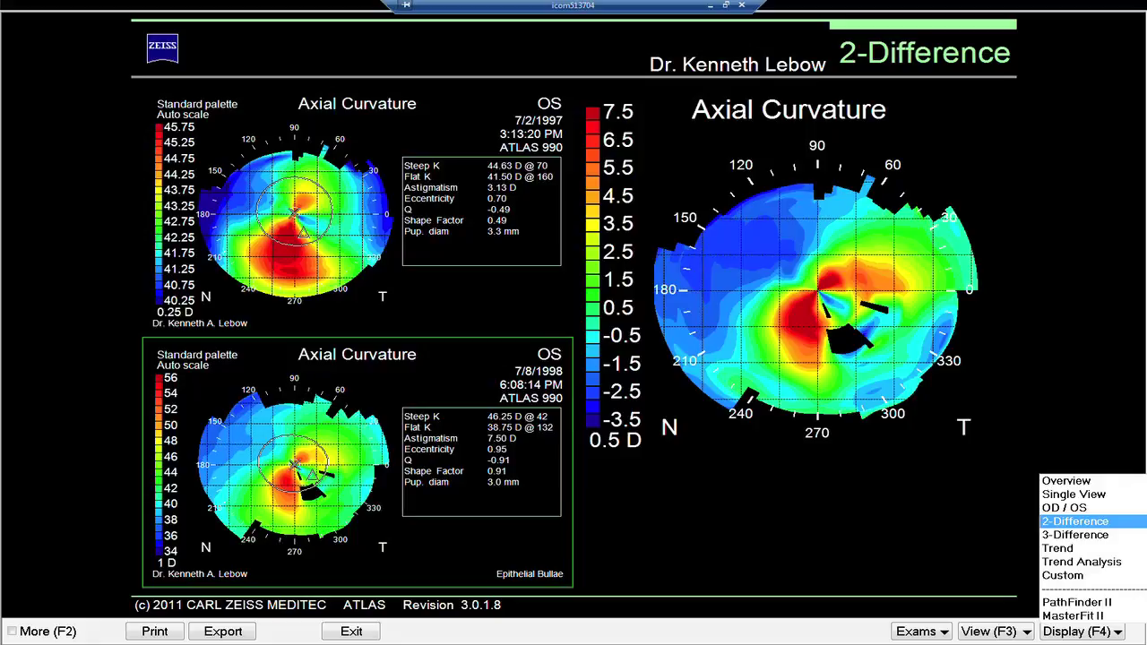
{"action": "key", "text": "Down"}
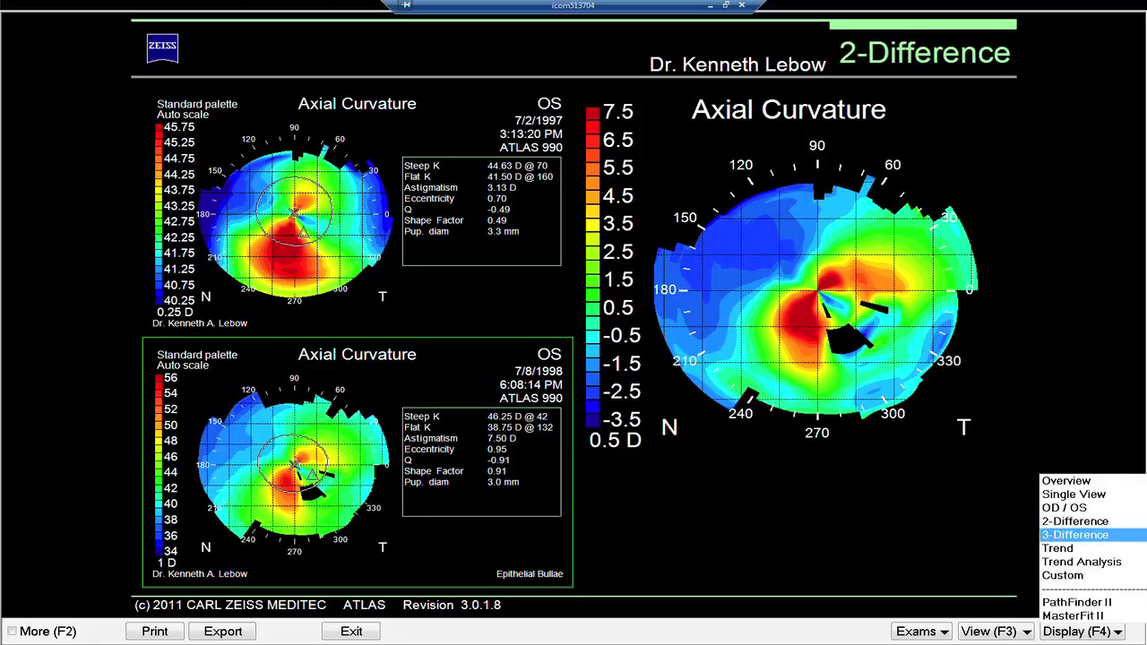
{"action": "key", "text": "Return"}
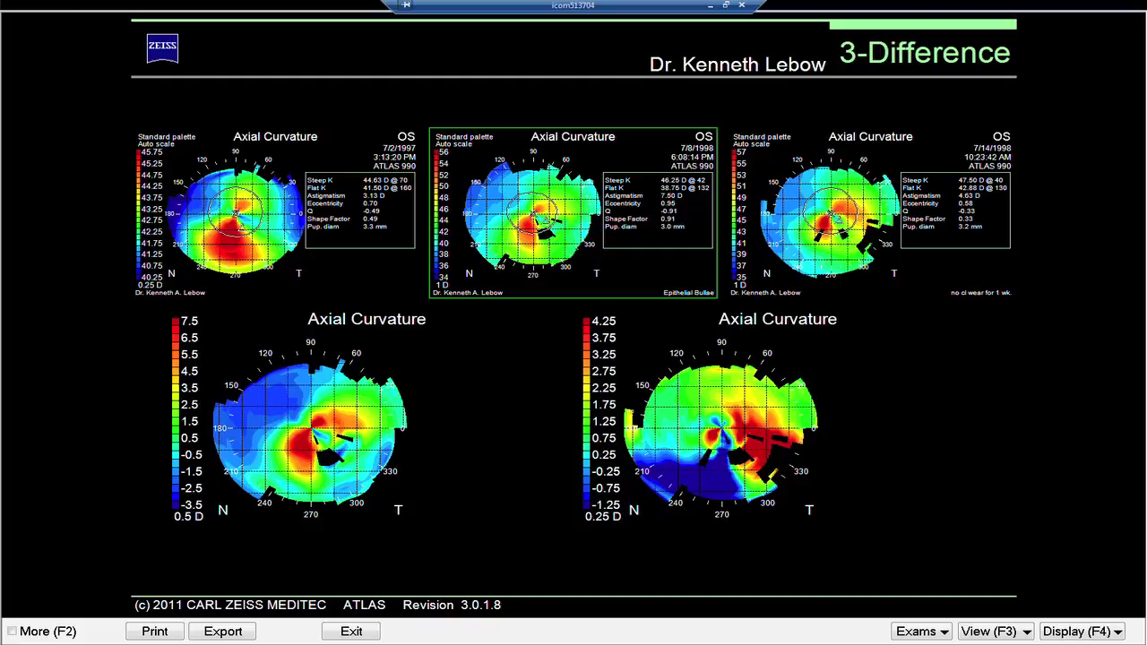
- Switch the 3-Difference display to the right eye and probe a point near the second difference map's lower nasal edge
{"action": "left_click", "coordinate": [921, 631]}
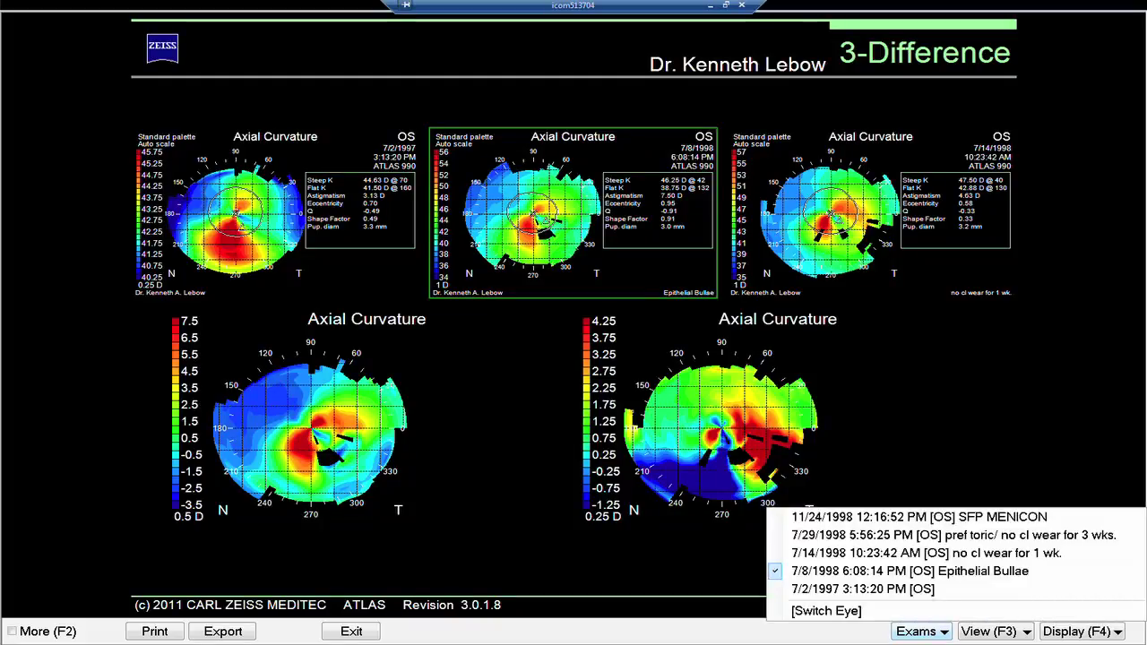
{"action": "left_click", "coordinate": [827, 610]}
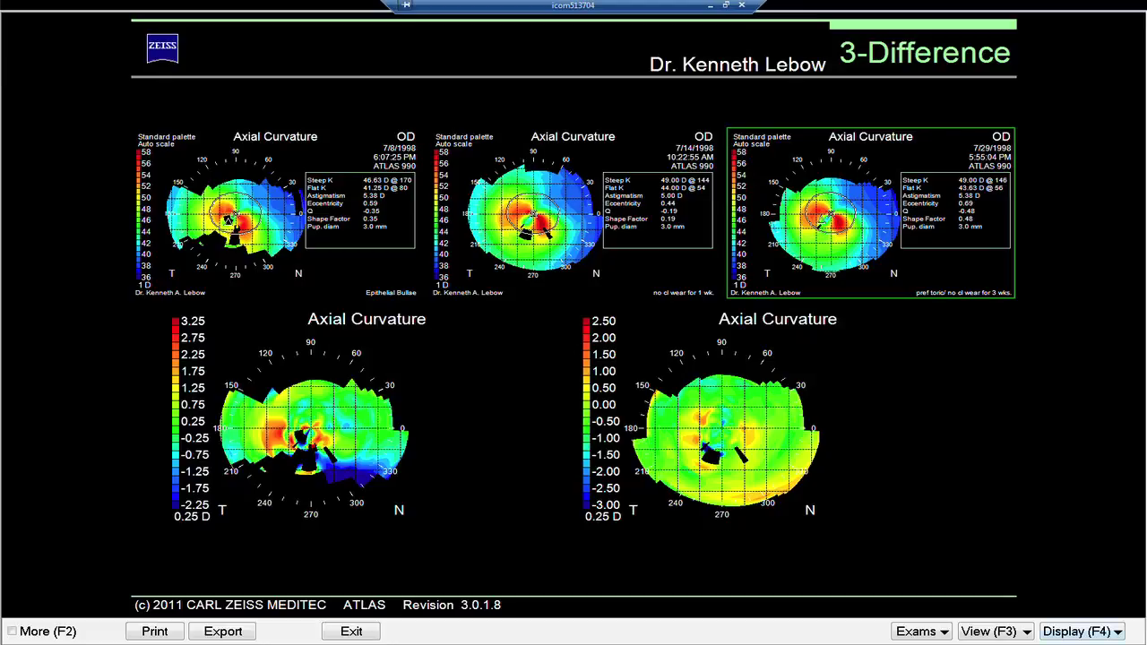
{"action": "left_click", "coordinate": [768, 484]}
- Return to the Overview of the 7/29/1998 right-eye exam and select its Rings Image
{"action": "key", "text": "F4"}
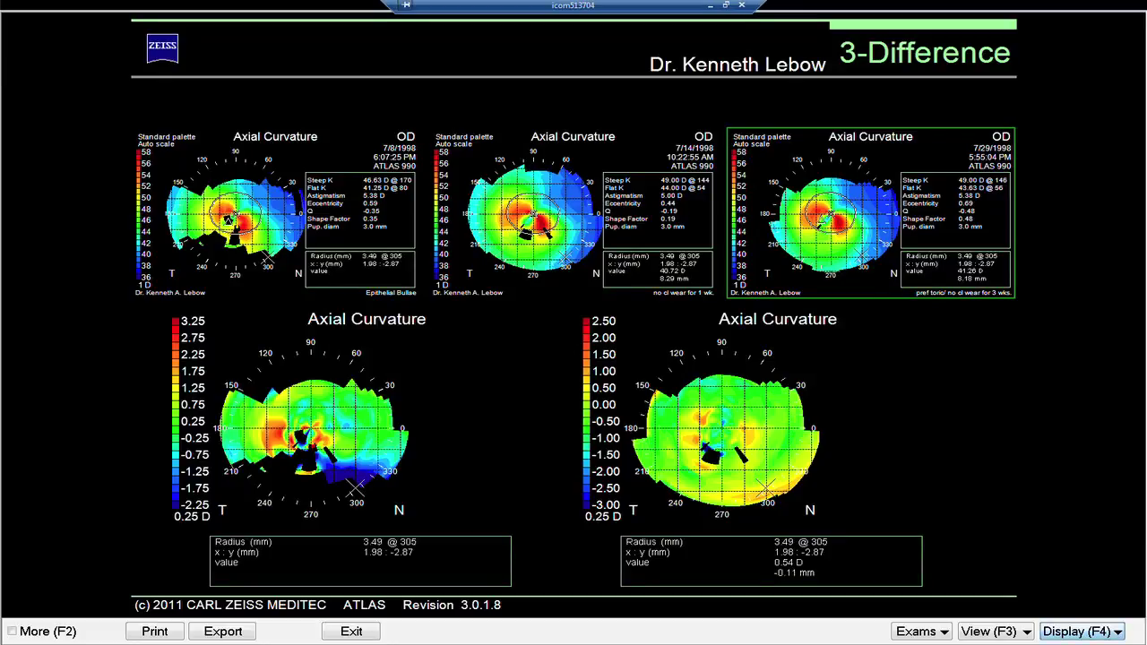
{"action": "key", "text": "Return"}
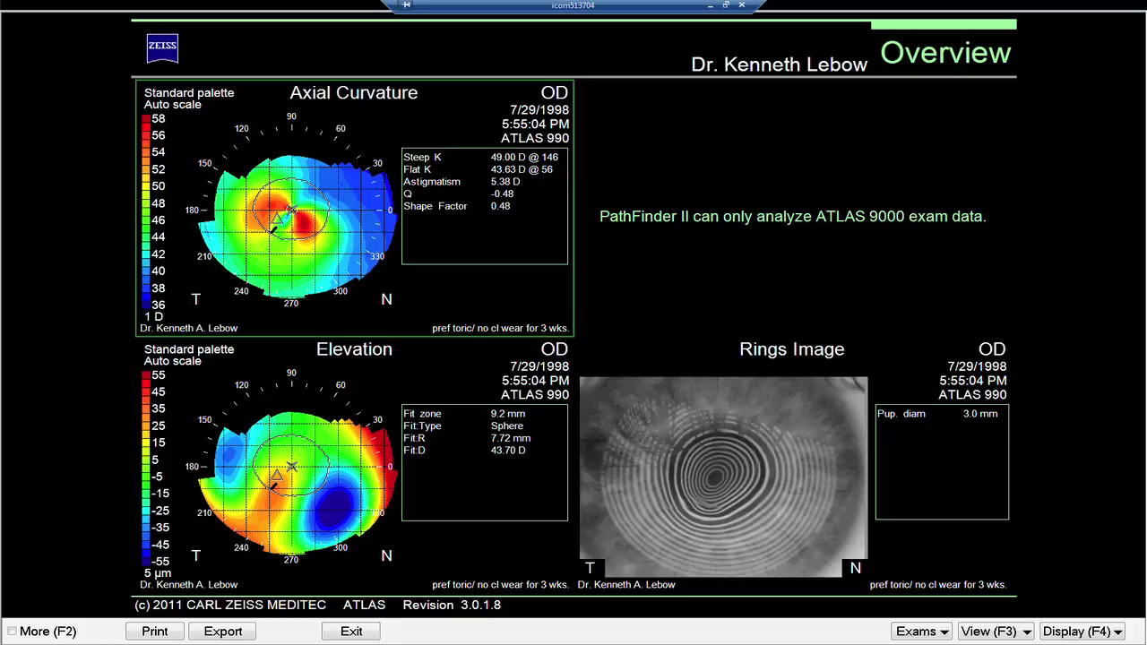
{"action": "left_click", "coordinate": [792, 466]}
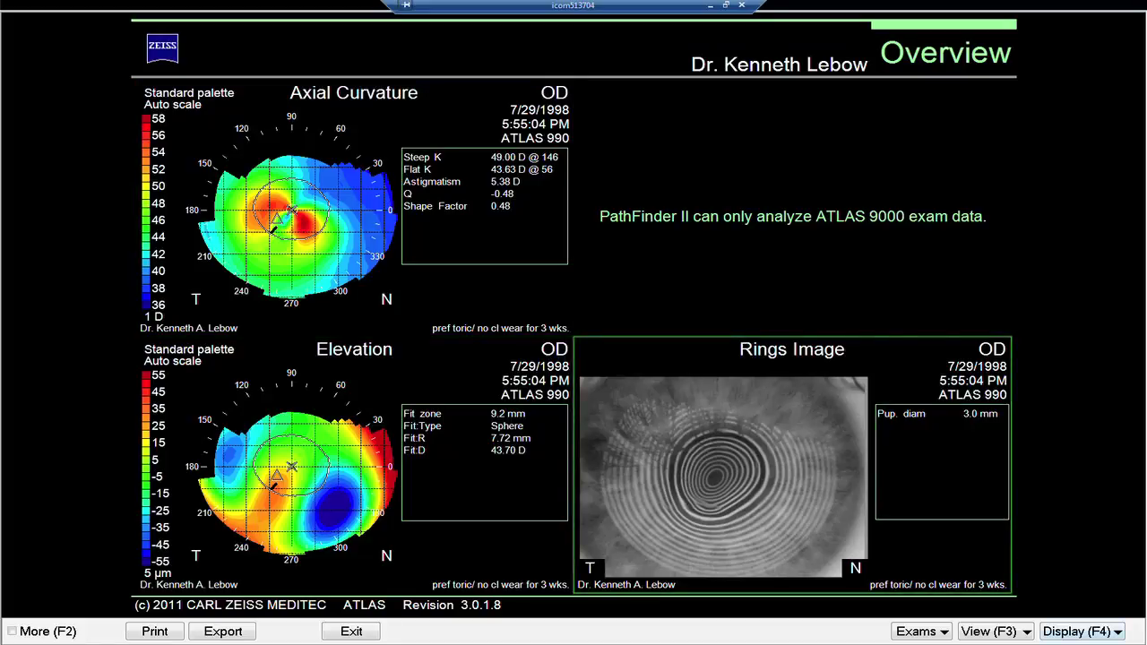
- Open the right-eye exam of 7/29/1998 in MasterFit II
{"action": "key", "text": "F4"}
{"action": "key", "text": "Up"}
{"action": "key", "text": "Up"}
{"action": "key", "text": "Up"}
{"action": "key", "text": "Up"}
{"action": "key", "text": "Up"}
{"action": "key", "text": "Up"}
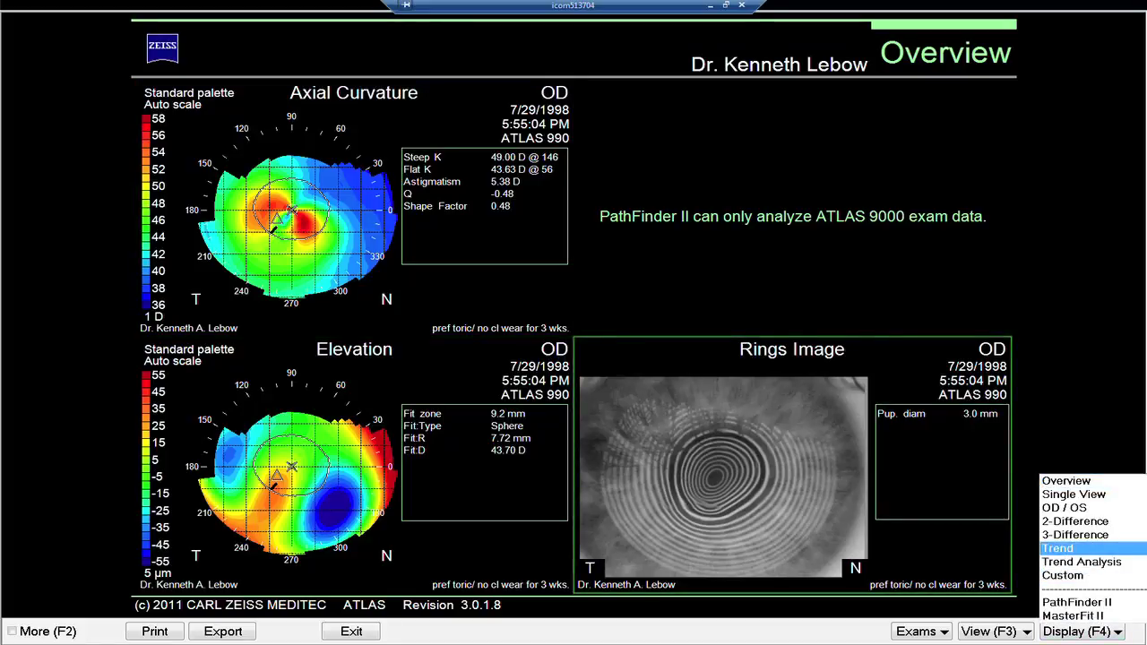
{"action": "key", "text": "Up"}
{"action": "key", "text": "Up"}
{"action": "key", "text": "Return"}
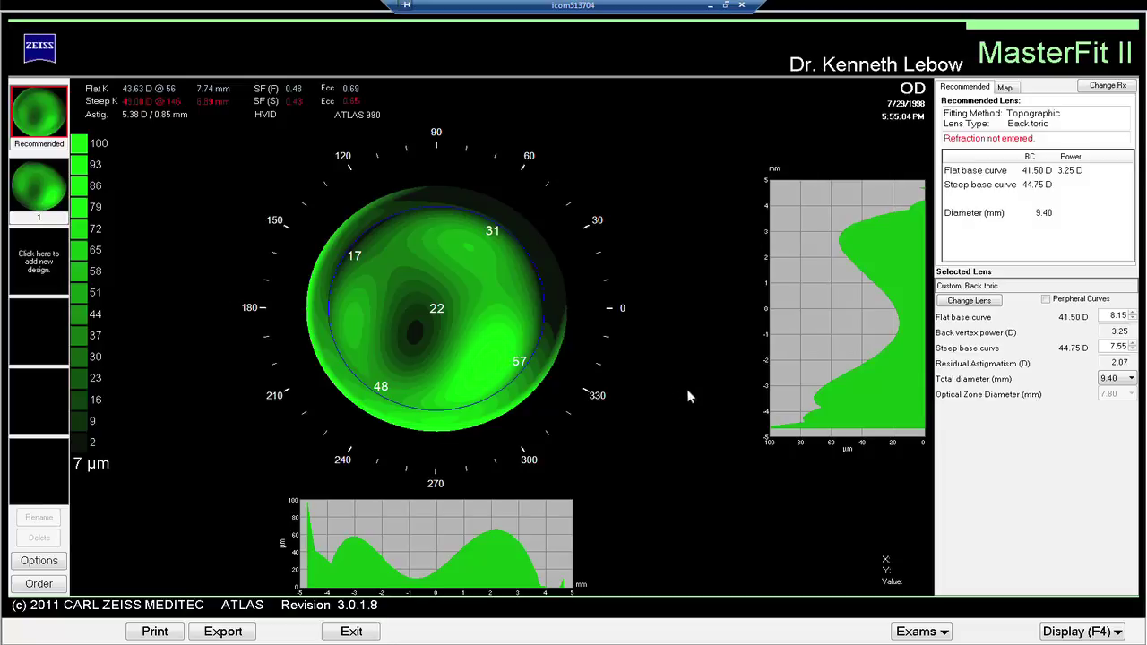
{"action": "left_click", "coordinate": [1075, 631]}
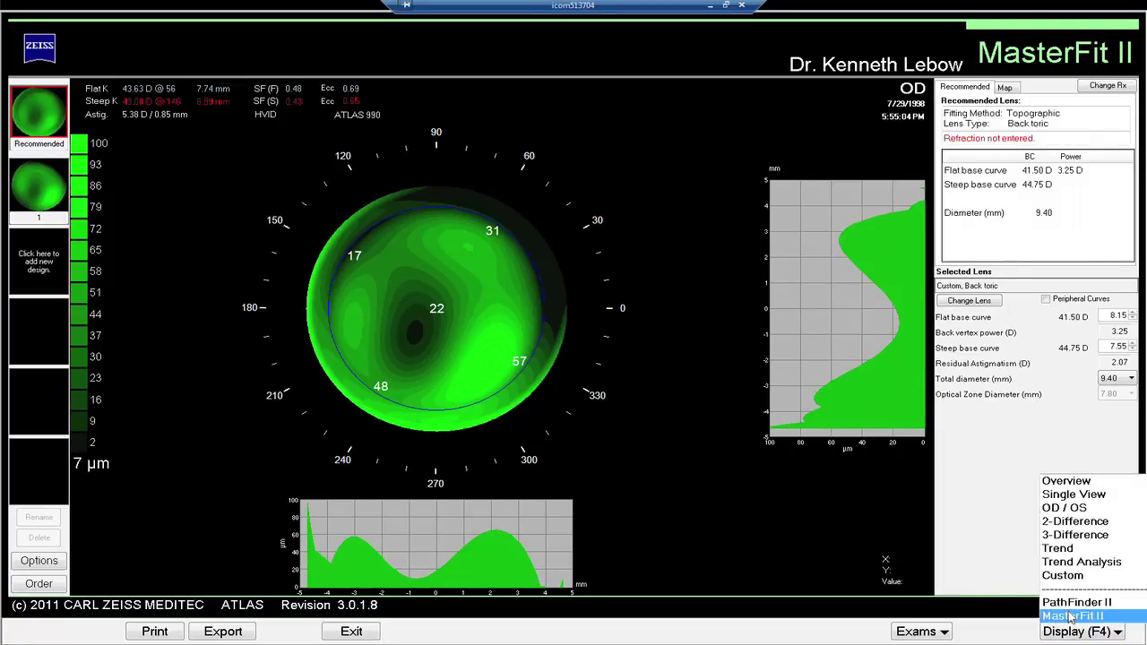
{"action": "left_click", "coordinate": [1072, 616]}
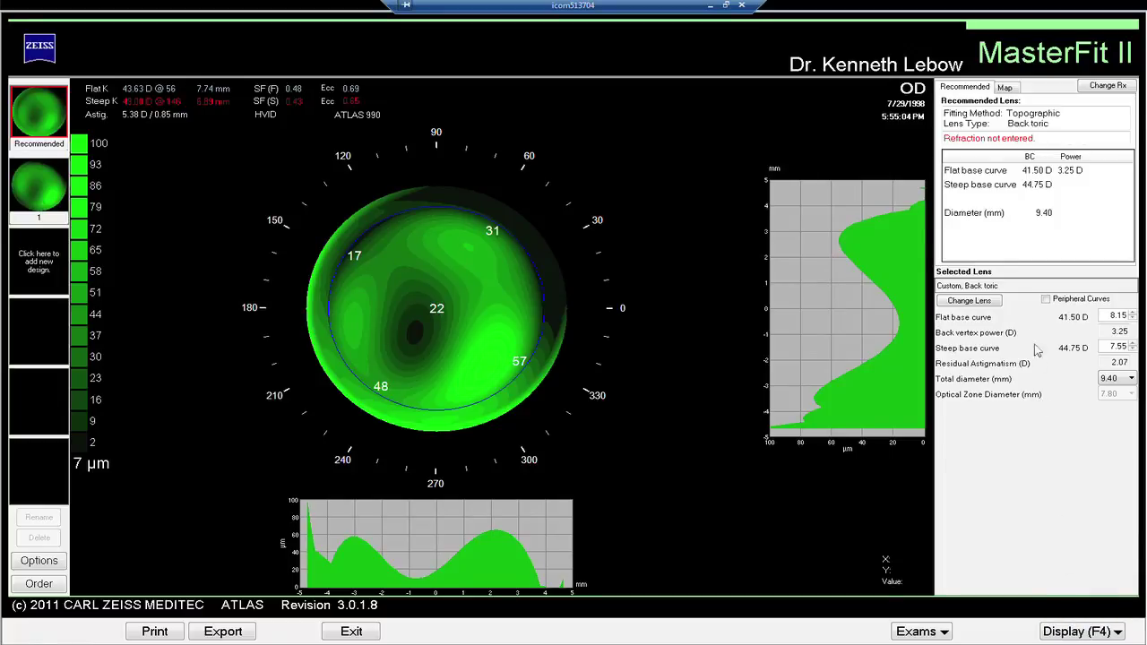
- Show the corneal map beside the lens fit, viewing it first as Axial and finally as Elevation
{"action": "left_click", "coordinate": [1003, 90]}
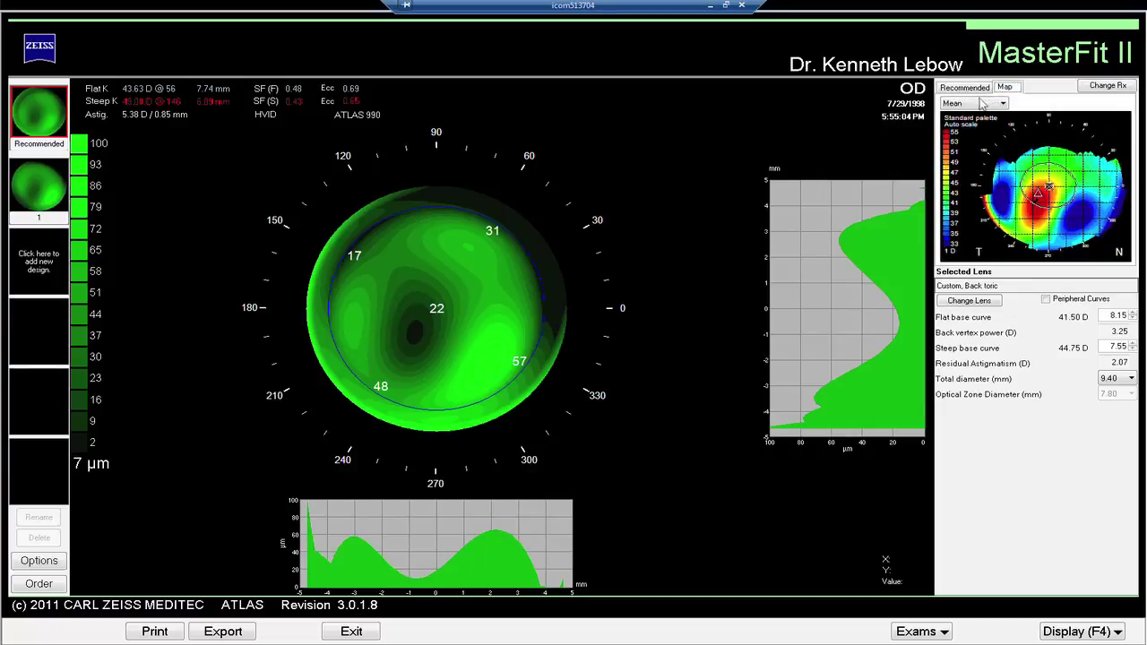
{"action": "left_click", "coordinate": [972, 104]}
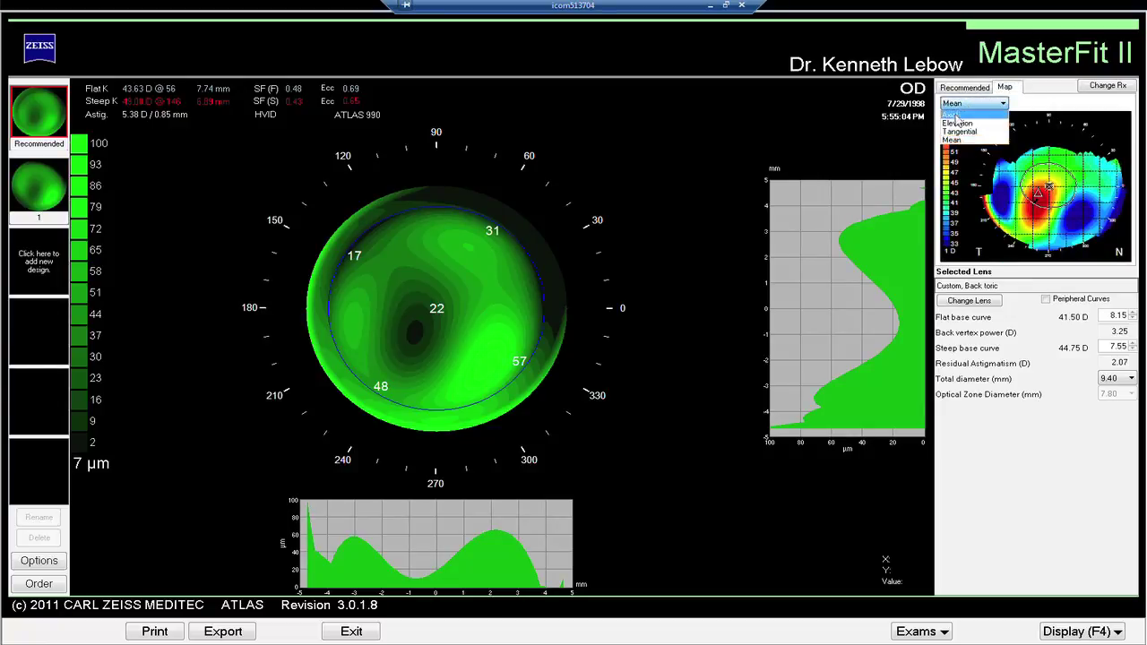
{"action": "left_click", "coordinate": [955, 115]}
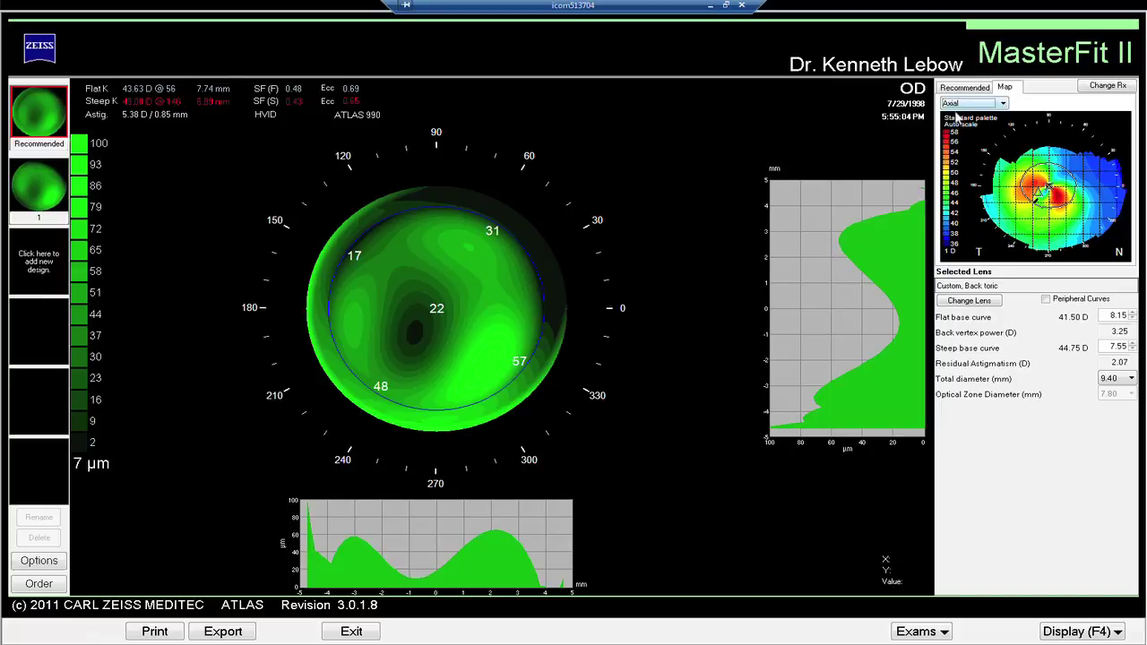
{"action": "left_click", "coordinate": [957, 105]}
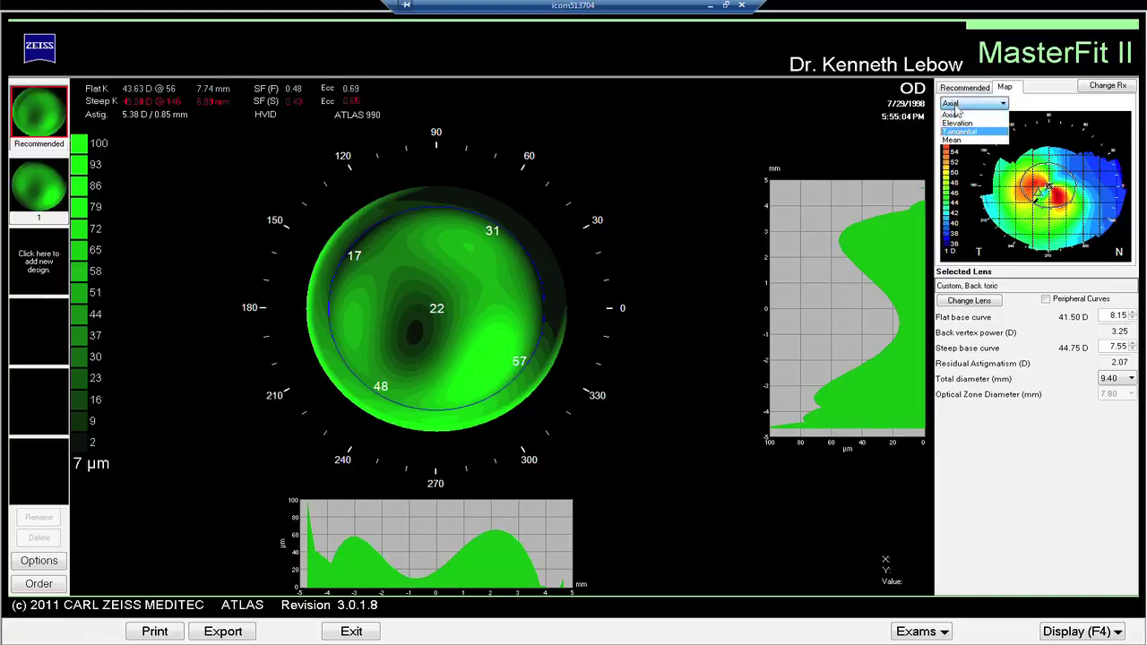
{"action": "left_click", "coordinate": [955, 124]}
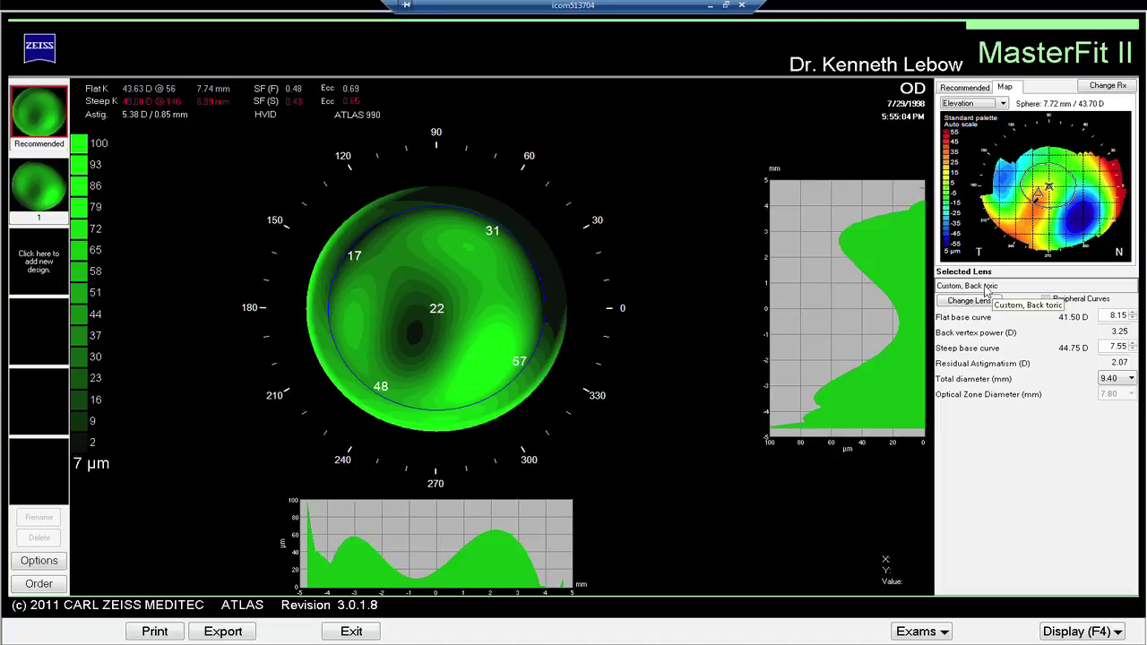
- Replace the selected back toric lens with the Custom Spherical lens from the Spherical category
{"action": "left_click", "coordinate": [967, 301]}
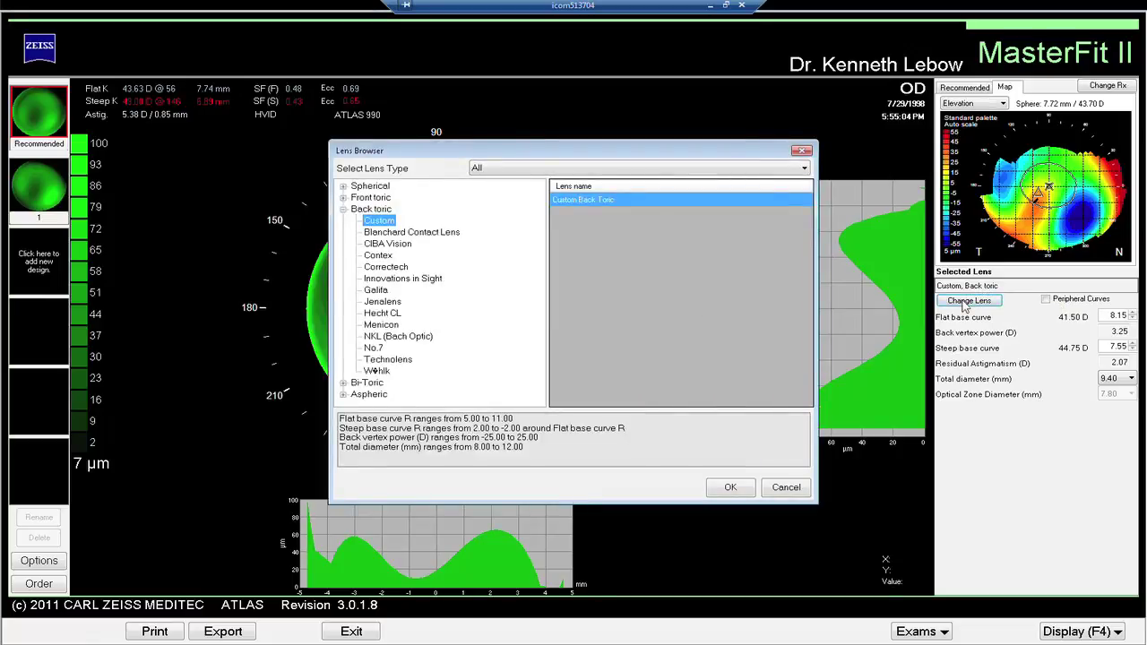
{"action": "double_click", "coordinate": [374, 209]}
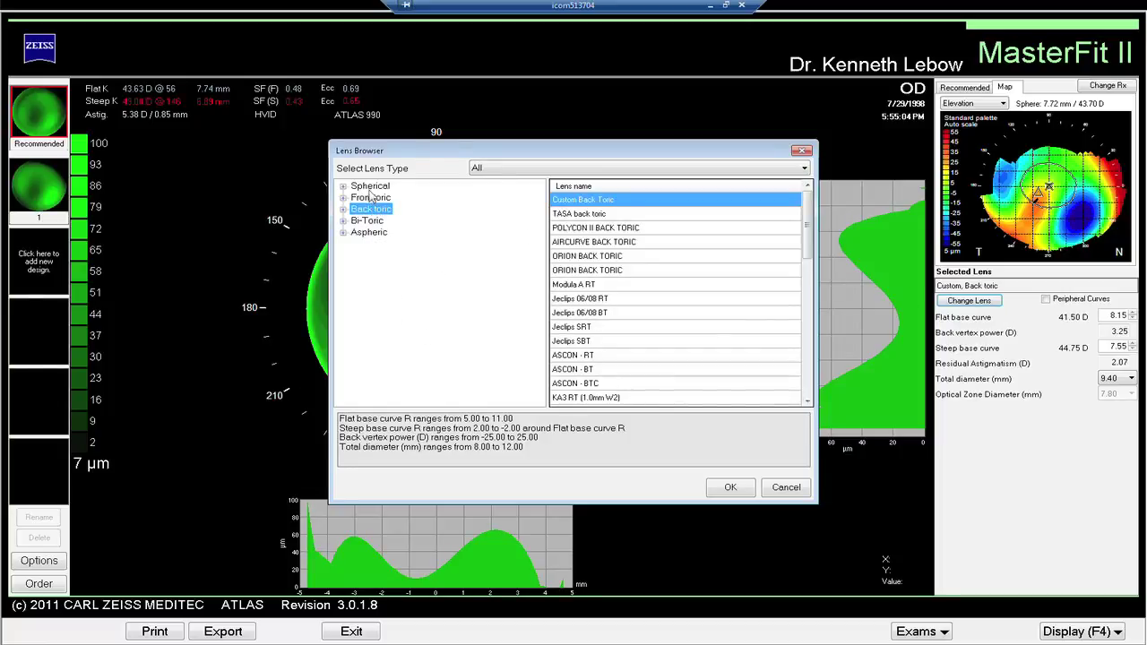
{"action": "double_click", "coordinate": [369, 186]}
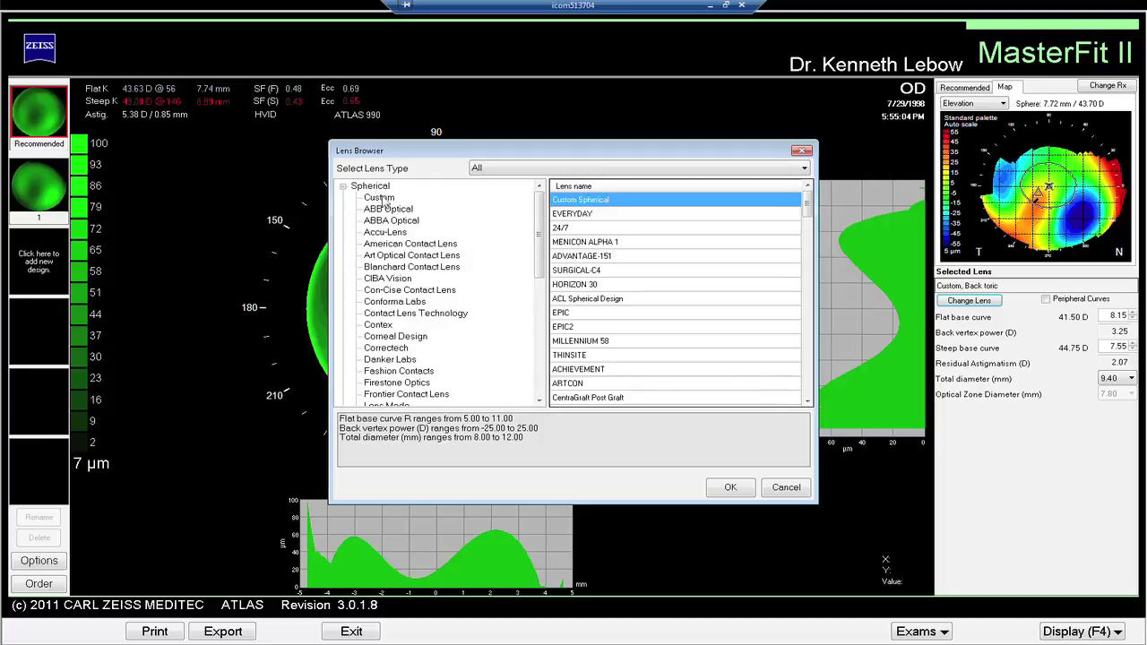
{"action": "left_click", "coordinate": [380, 198]}
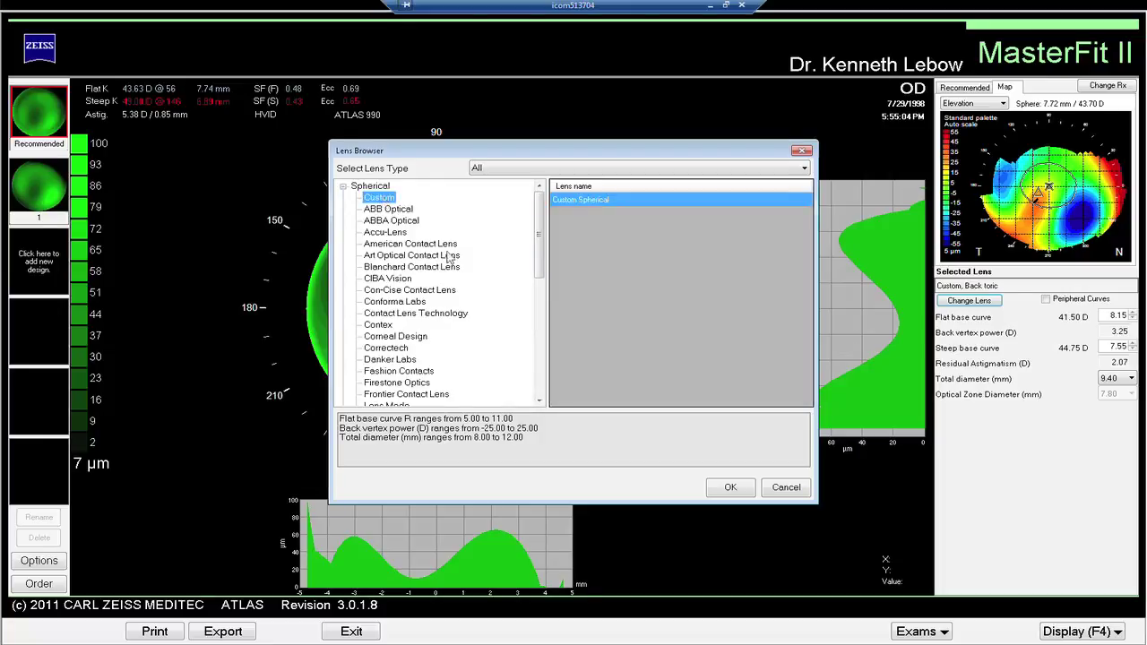
{"action": "left_click", "coordinate": [724, 488]}
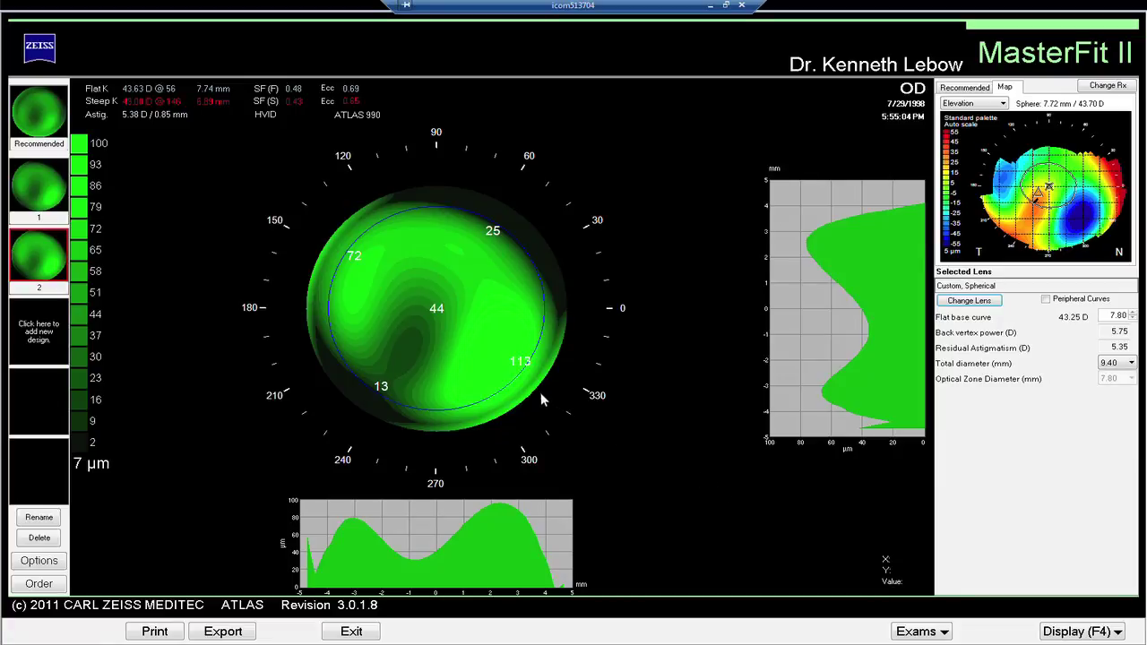
- Flatten the custom spherical lens by raising its flat base curve stepwise to 8.10 mm
{"action": "mouse_move", "coordinate": [484, 366]}
{"action": "mouse_move", "coordinate": [1032, 208]}
{"action": "left_click", "coordinate": [1130, 318]}
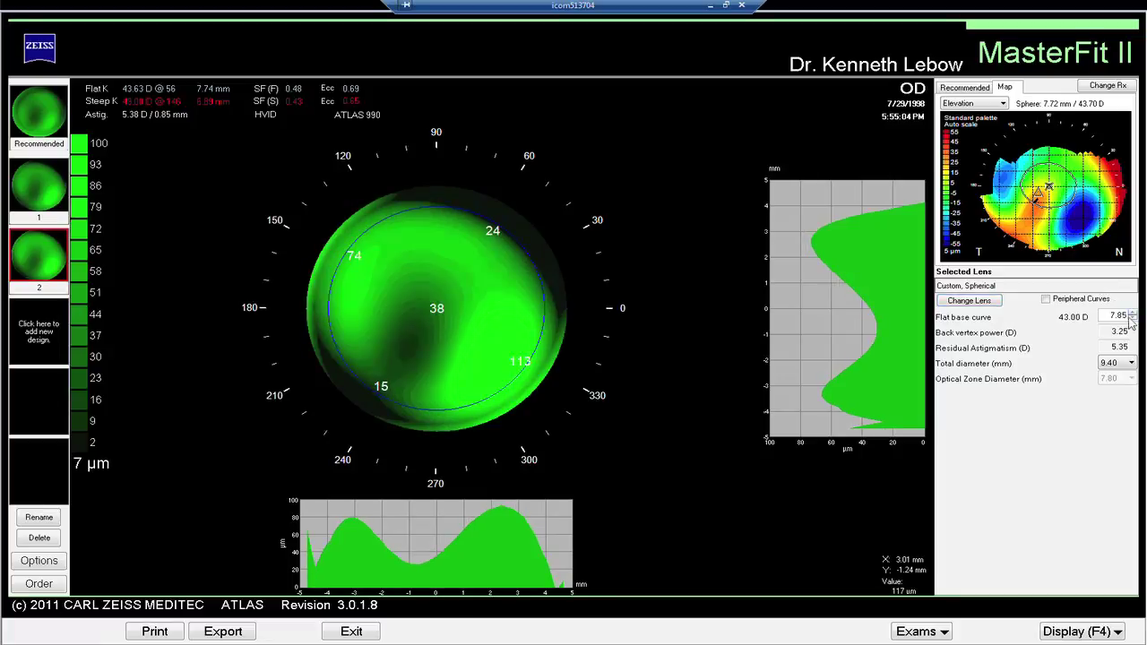
{"action": "left_click", "coordinate": [1130, 319]}
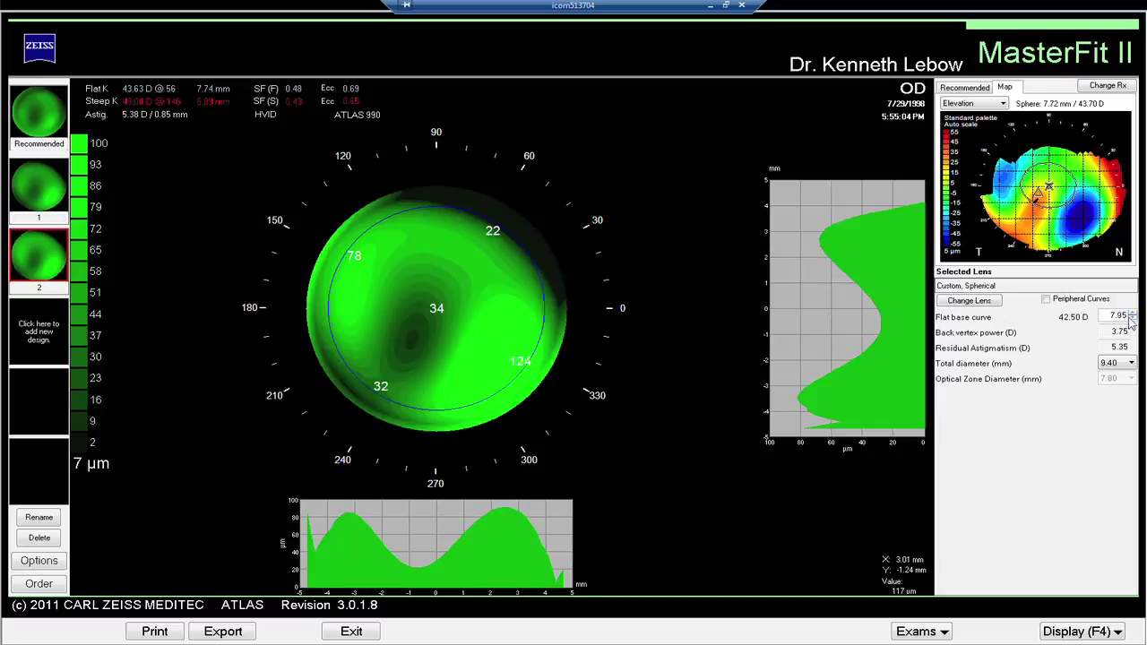
{"action": "left_click", "coordinate": [1131, 323]}
{"action": "left_click", "coordinate": [1131, 314]}
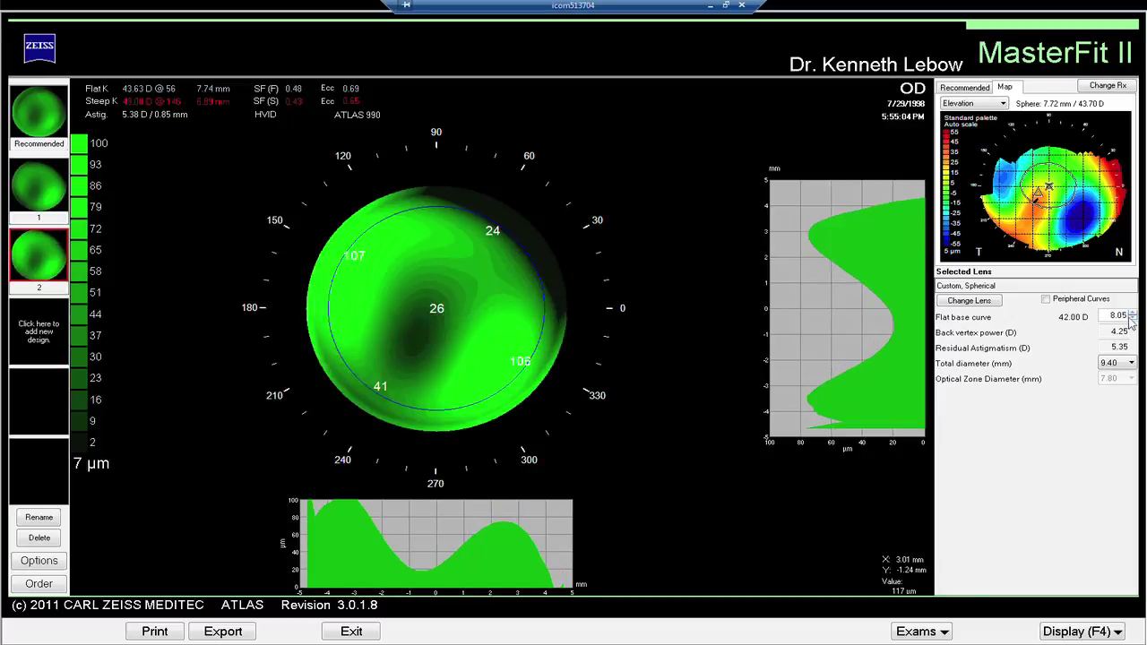
{"action": "left_click", "coordinate": [1131, 315]}
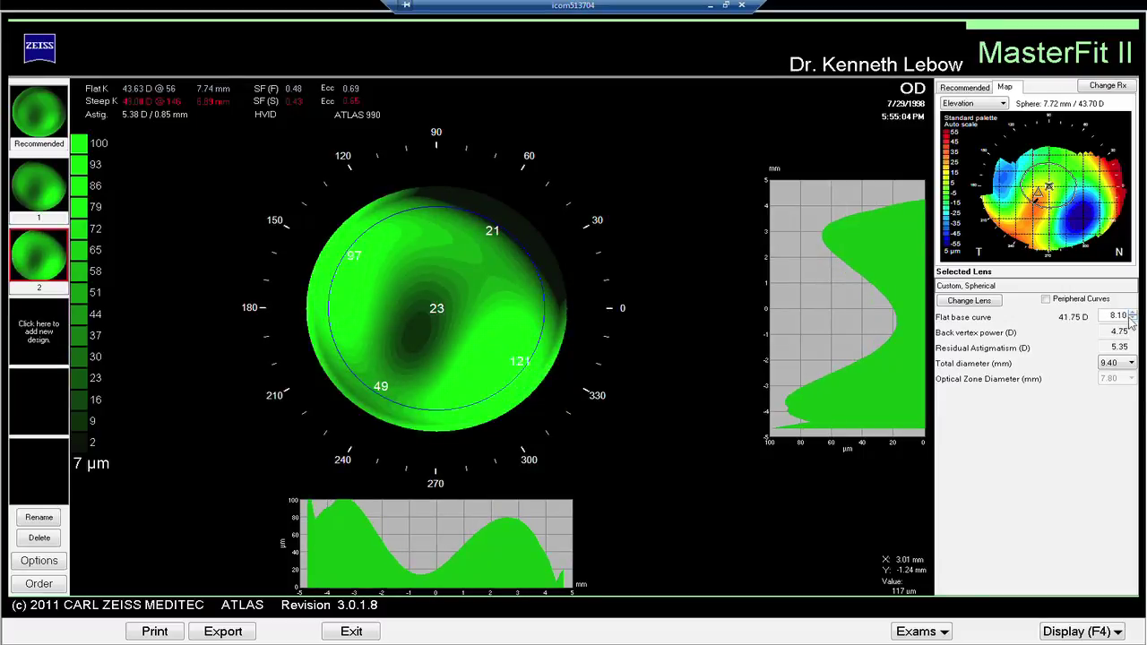
- Flatten the custom spherical lens to a base curve of 8.25 mm and set its total diameter to 8.80 mm
{"action": "left_click", "coordinate": [1131, 315]}
{"action": "left_click", "coordinate": [1131, 315]}
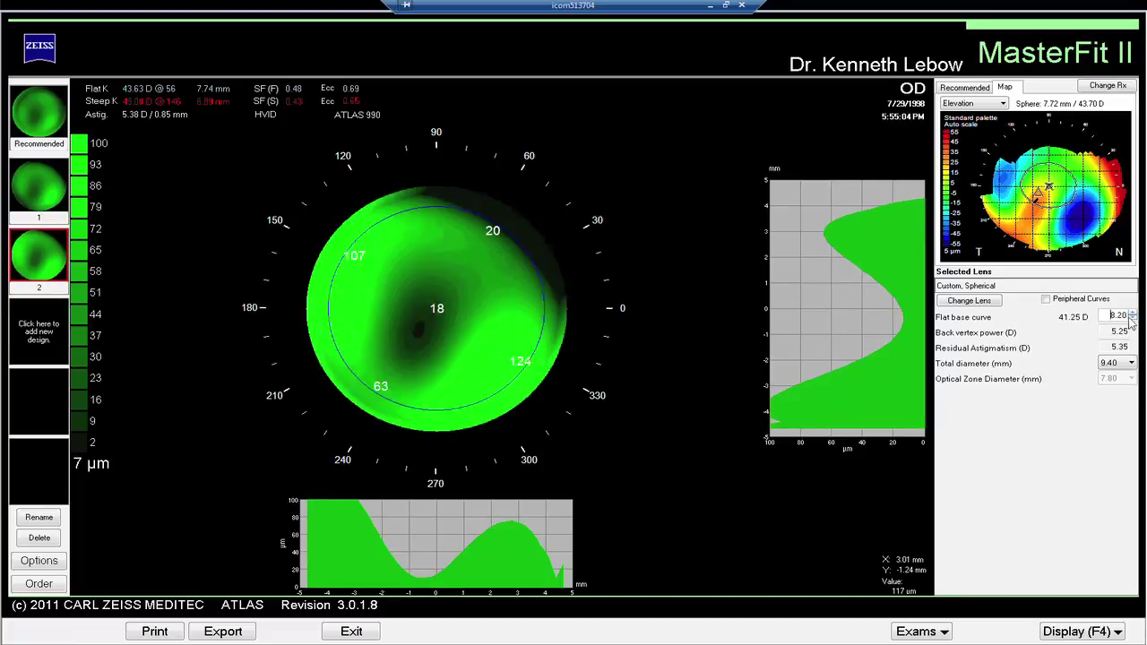
{"action": "left_click", "coordinate": [1131, 315]}
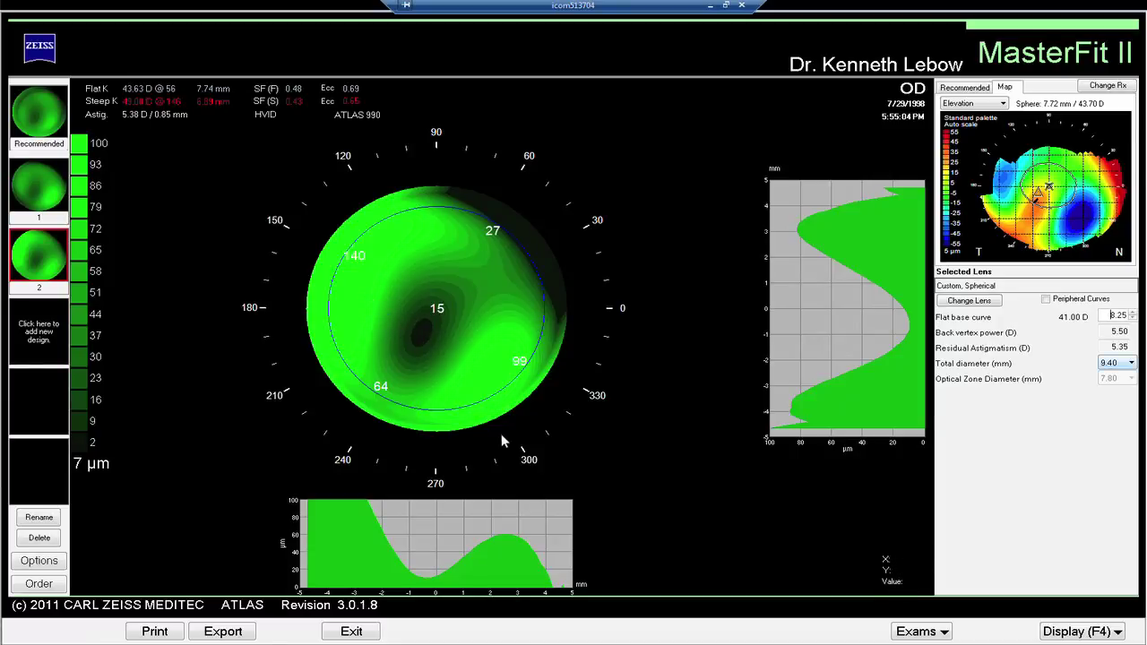
{"action": "left_click", "coordinate": [1116, 363]}
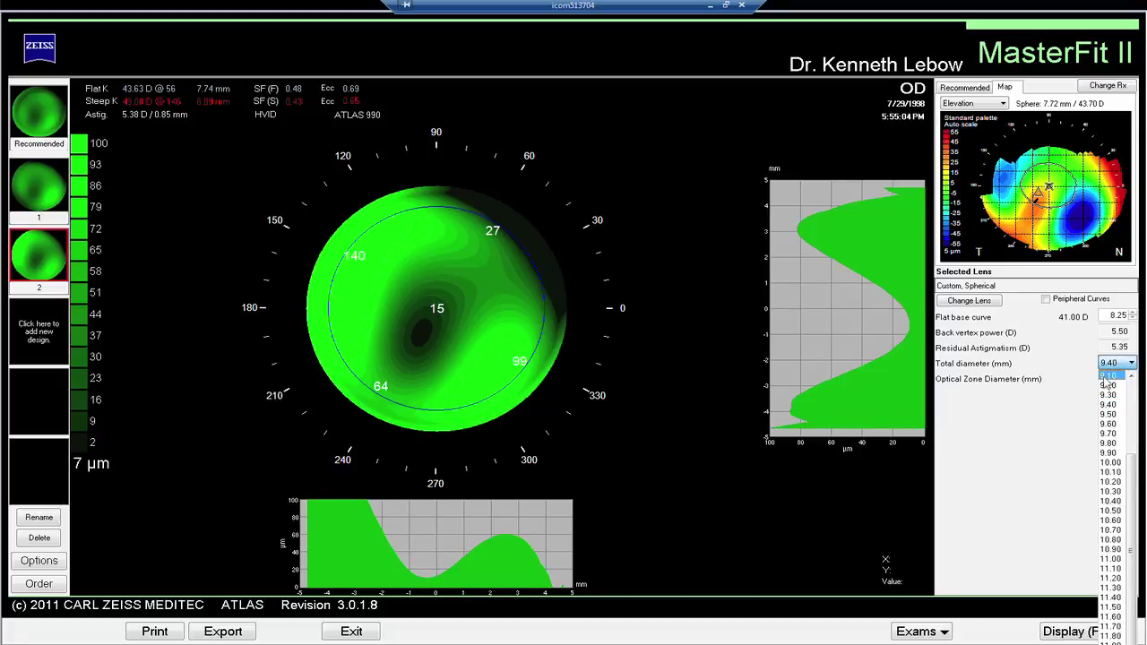
{"action": "scroll", "coordinate": [1108, 383], "scroll_direction": "up", "scroll_amount": 1}
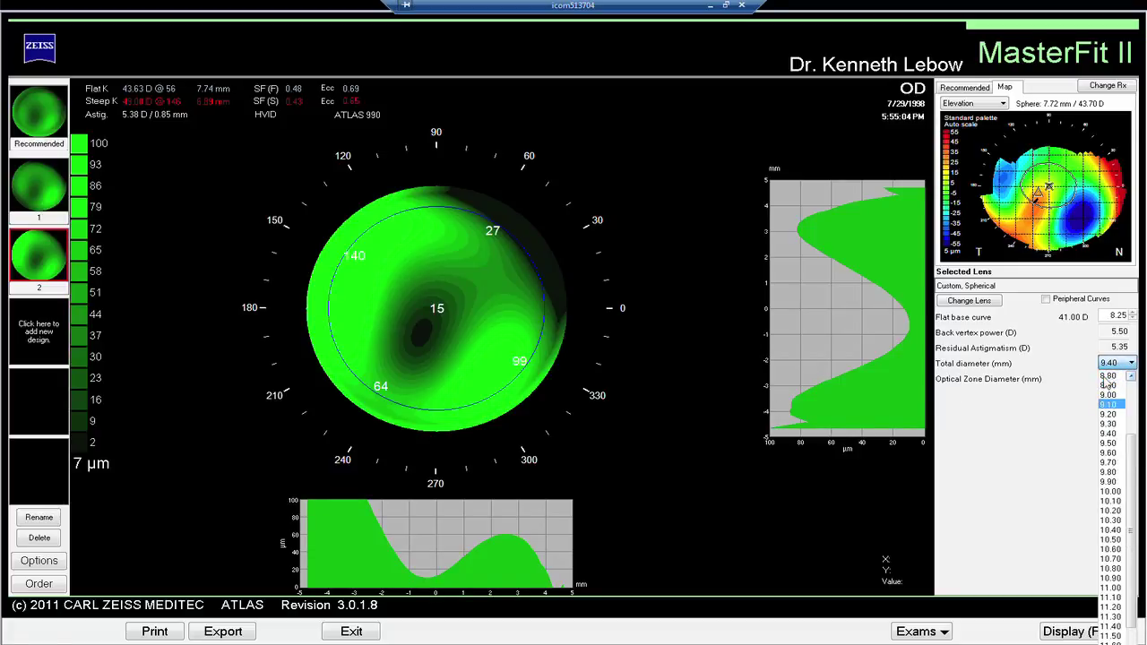
{"action": "left_click", "coordinate": [1107, 377]}
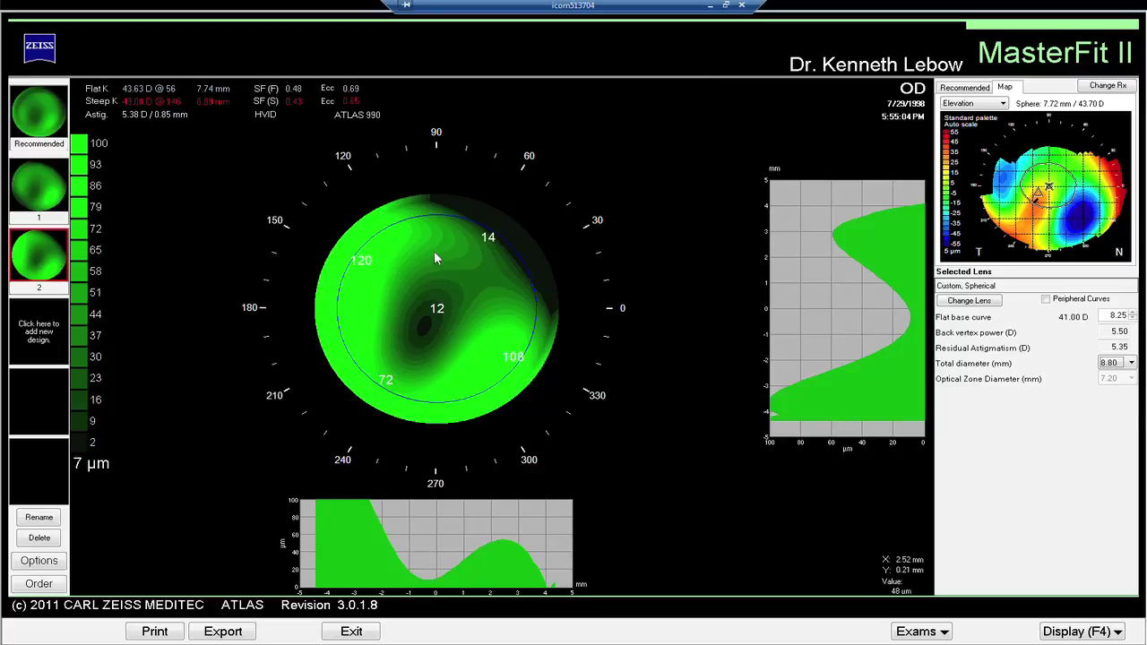
- Replace the selected lens with the MeniconZ lens from Menicon in the Aspheric category
{"action": "left_click", "coordinate": [984, 305]}
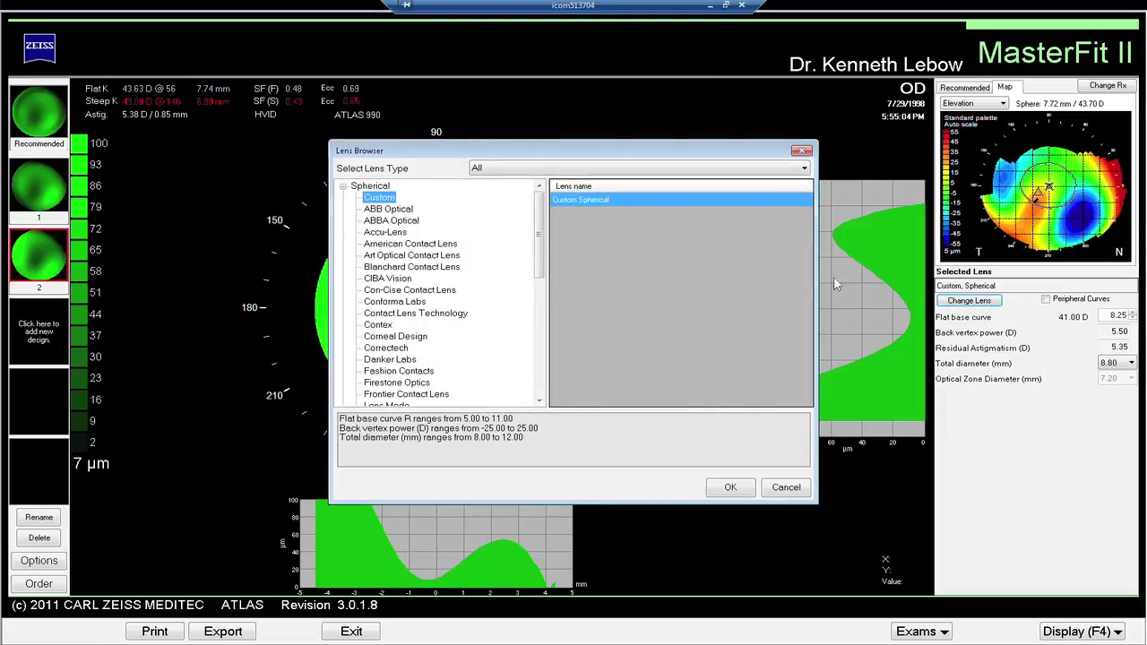
{"action": "left_click_drag", "start_coordinate": [541, 238], "coordinate": [540, 357]}
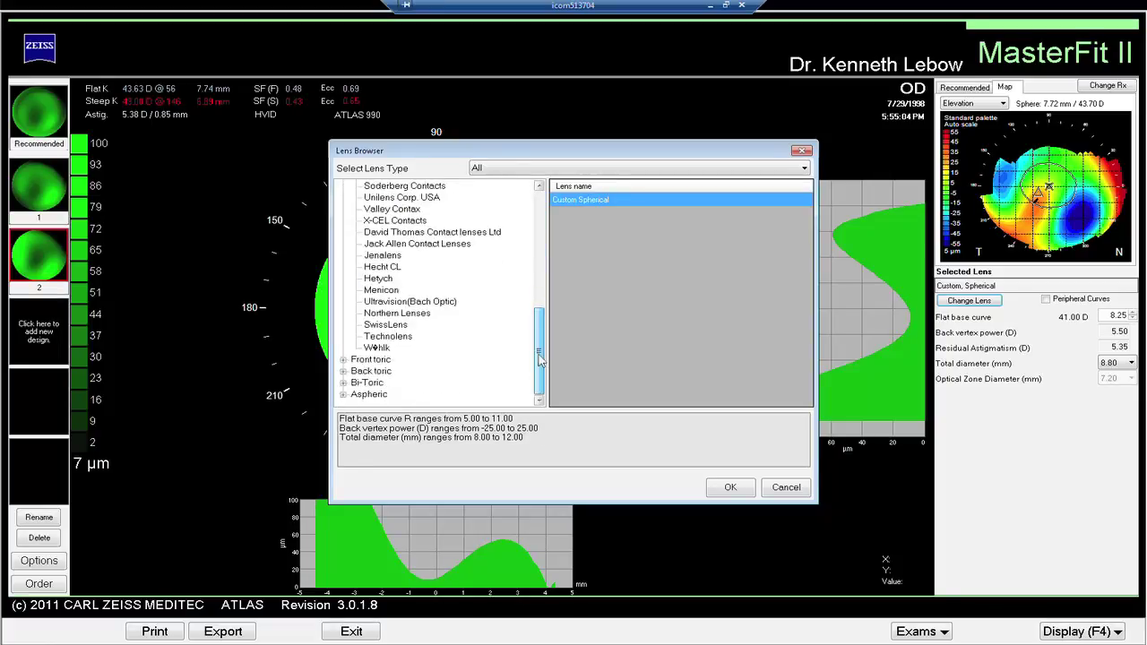
{"action": "left_click", "coordinate": [365, 398]}
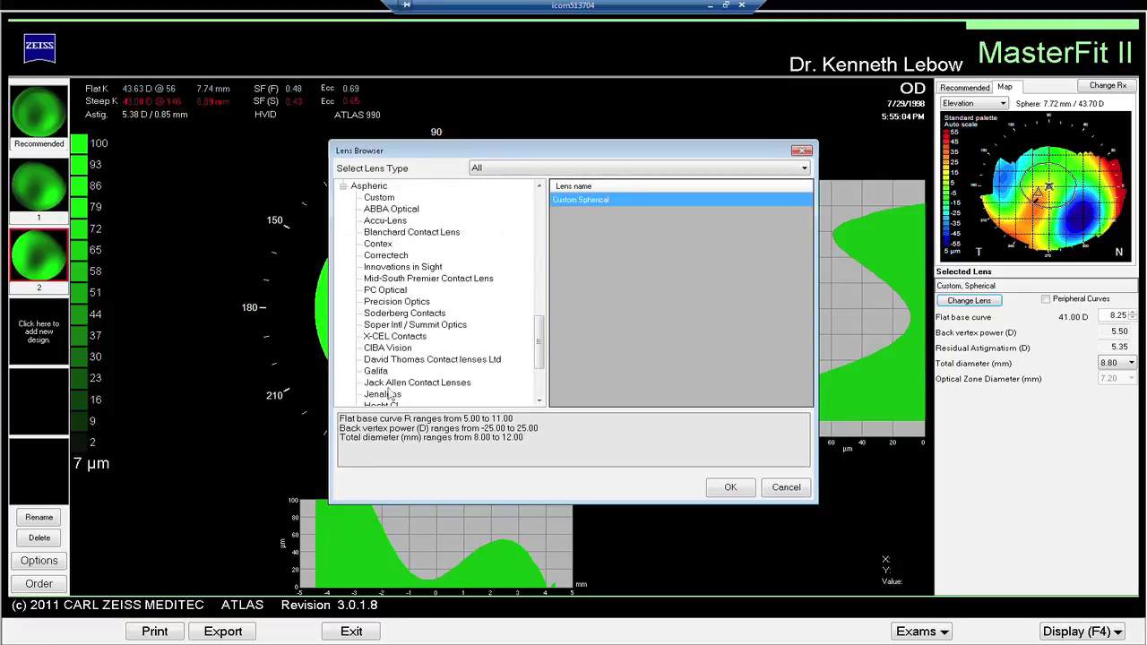
{"action": "left_click_drag", "start_coordinate": [541, 350], "coordinate": [541, 376]}
{"action": "left_click", "coordinate": [383, 324]}
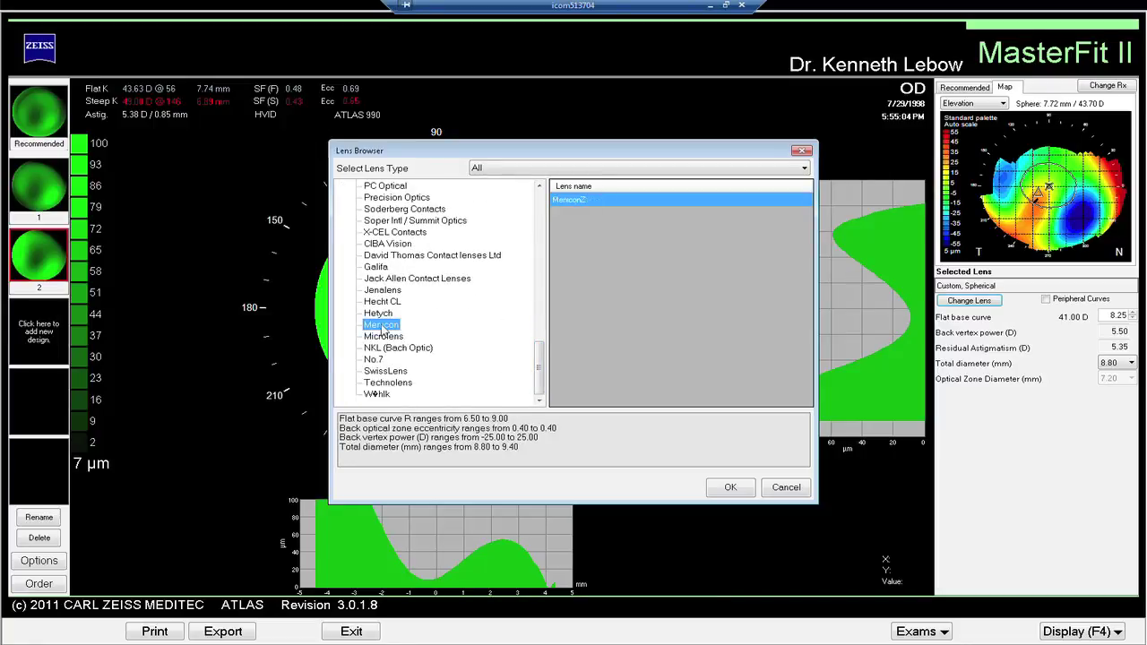
{"action": "left_click", "coordinate": [730, 488]}
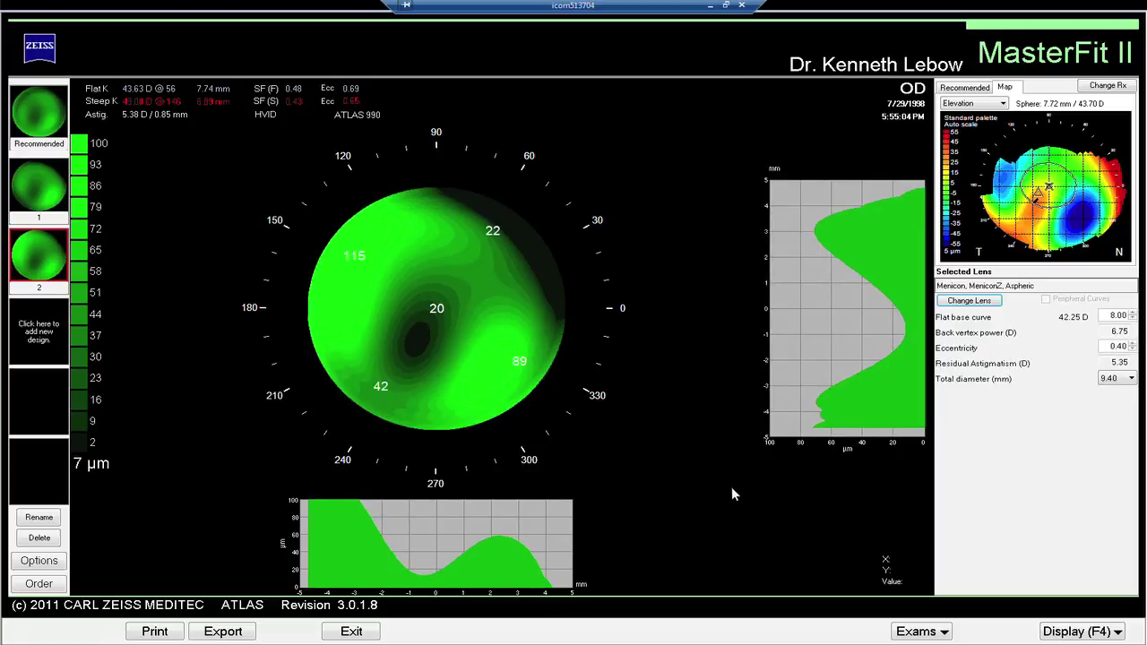
- Steepen the MeniconZ aspheric lens by lowering its flat base curve stepwise to 7.30 mm
{"action": "left_click", "coordinate": [1131, 319]}
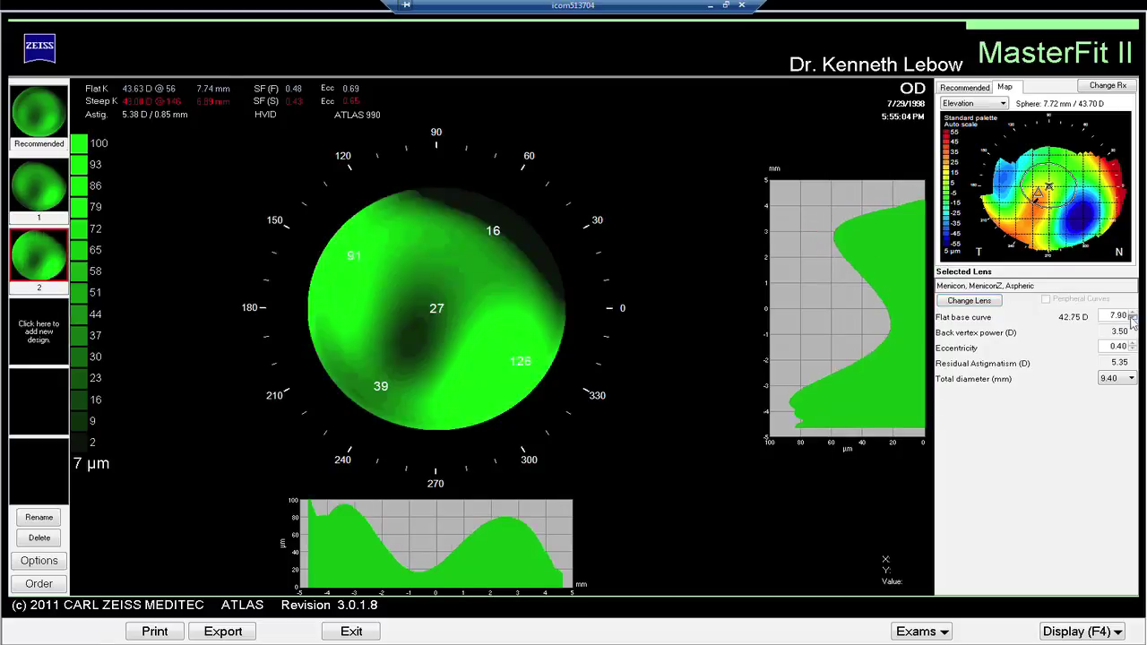
{"action": "left_click", "coordinate": [1132, 319]}
{"action": "left_click", "coordinate": [1132, 319]}
{"action": "left_click", "coordinate": [1131, 320]}
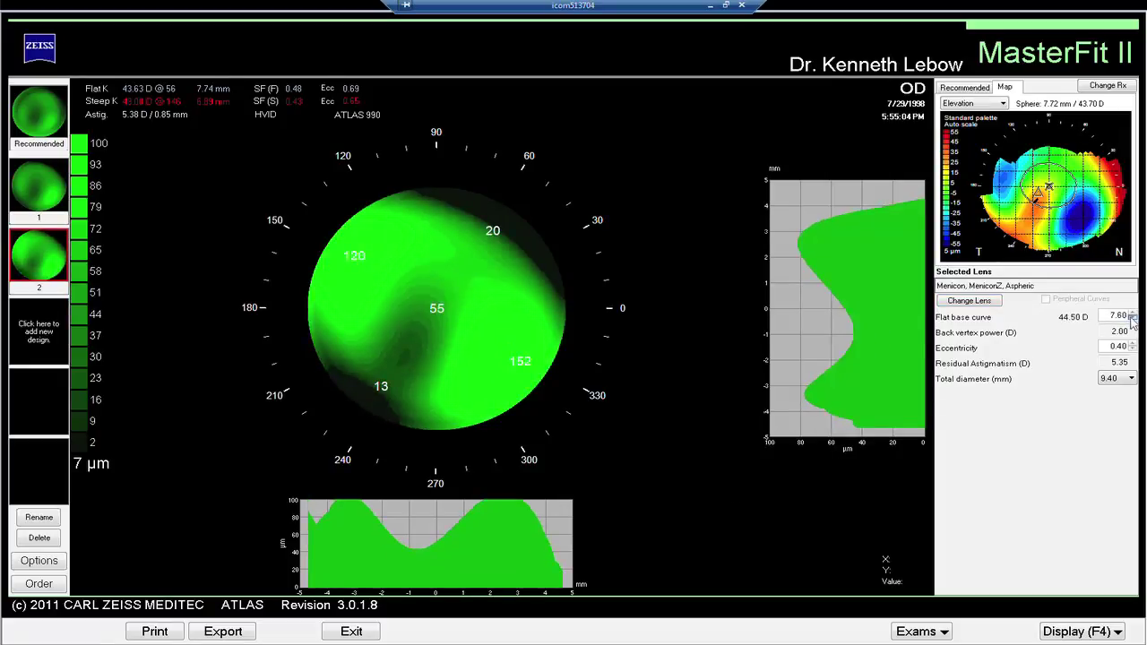
{"action": "left_click", "coordinate": [1132, 320]}
{"action": "left_click", "coordinate": [1132, 319]}
{"action": "left_click", "coordinate": [1132, 320]}
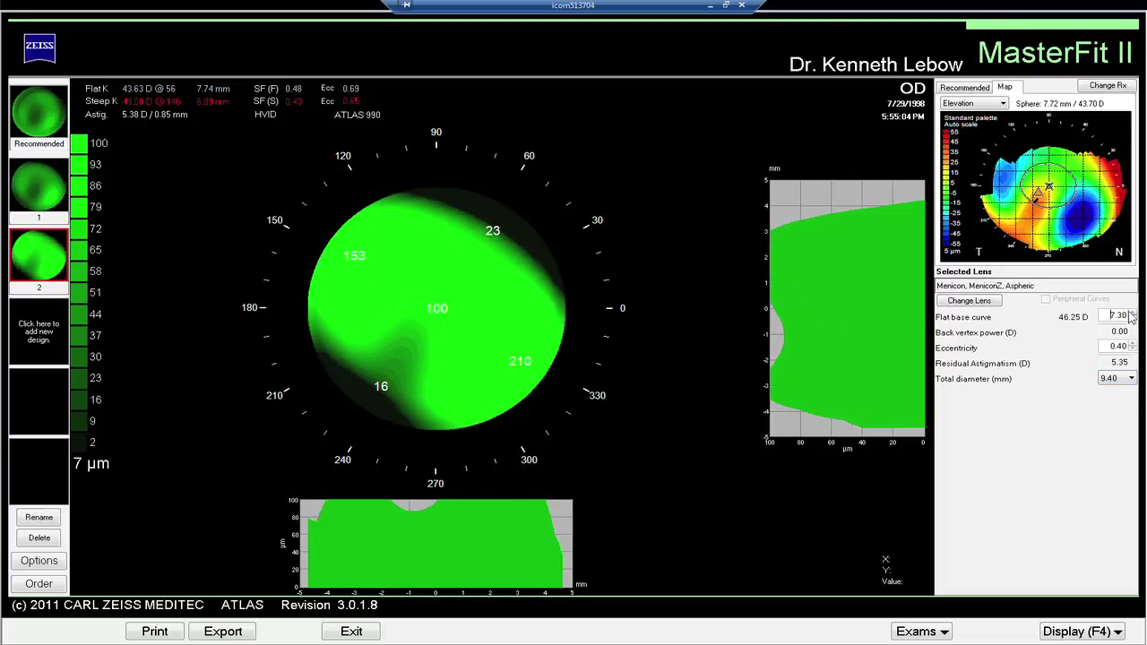
- Raise the MeniconZ lens's flat base curve to 7.60 mm and set its total diameter to 8.80 mm
{"action": "left_click", "coordinate": [1132, 313]}
{"action": "left_click", "coordinate": [1132, 313]}
{"action": "left_click", "coordinate": [1132, 313]}
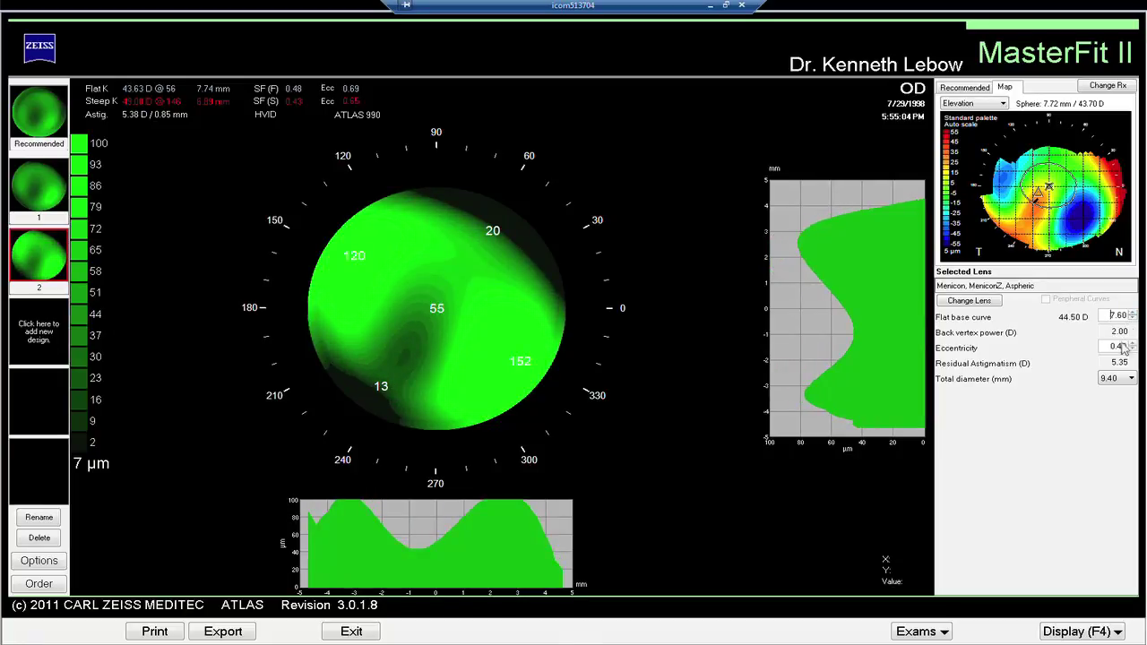
{"action": "left_click", "coordinate": [1117, 380]}
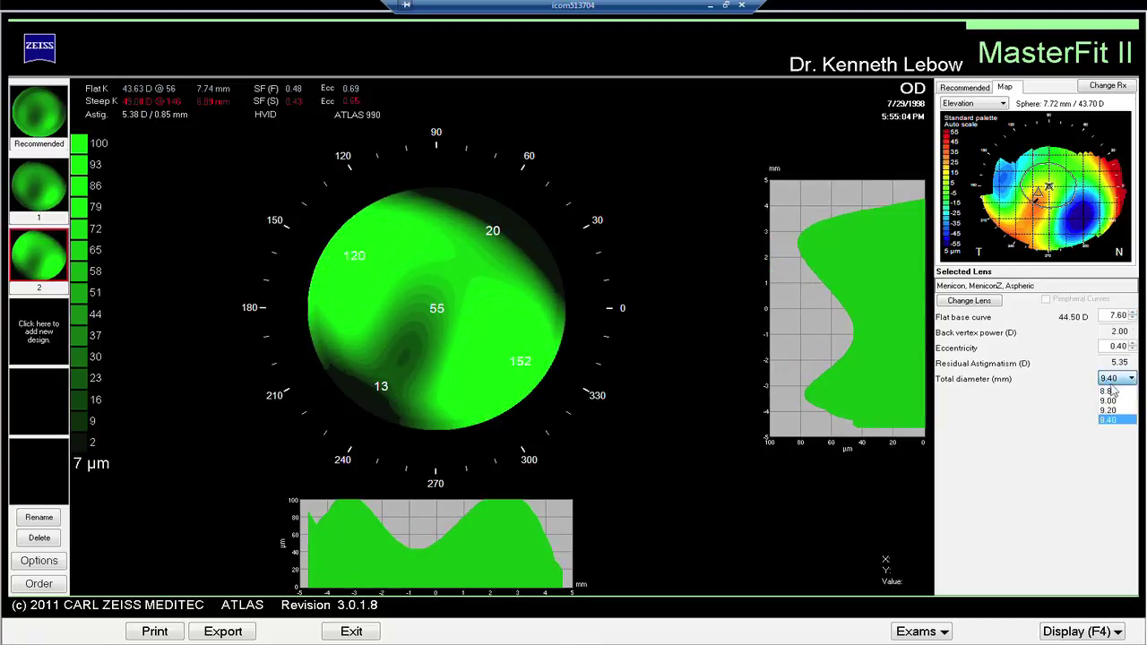
{"action": "left_click", "coordinate": [1108, 391]}
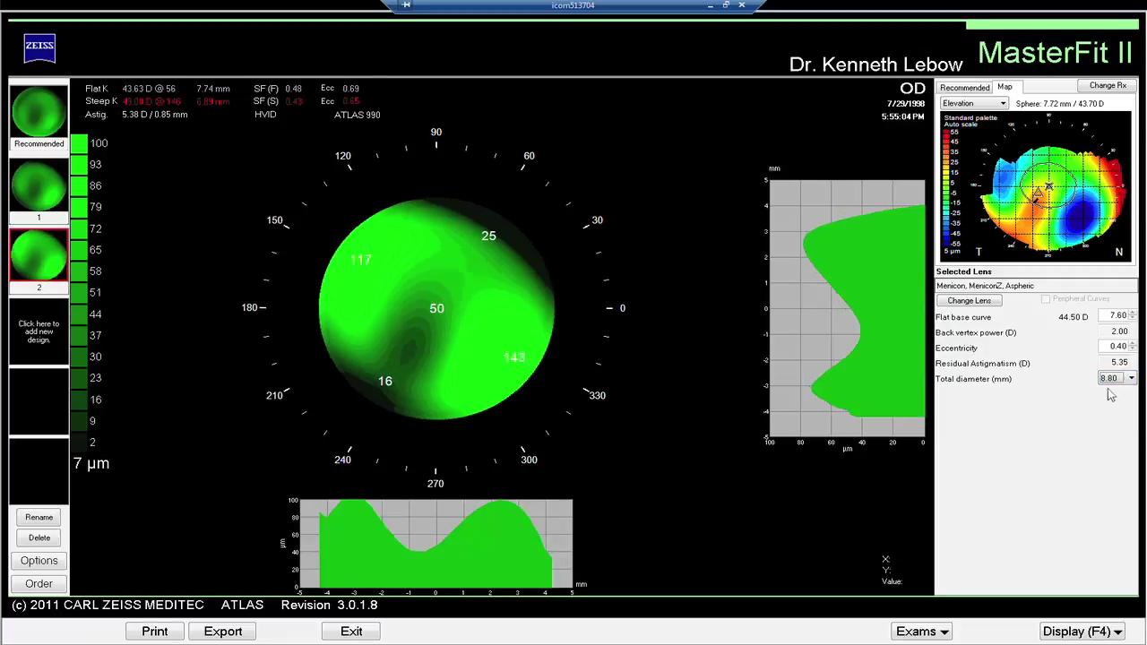
{"action": "left_click", "coordinate": [1113, 383]}
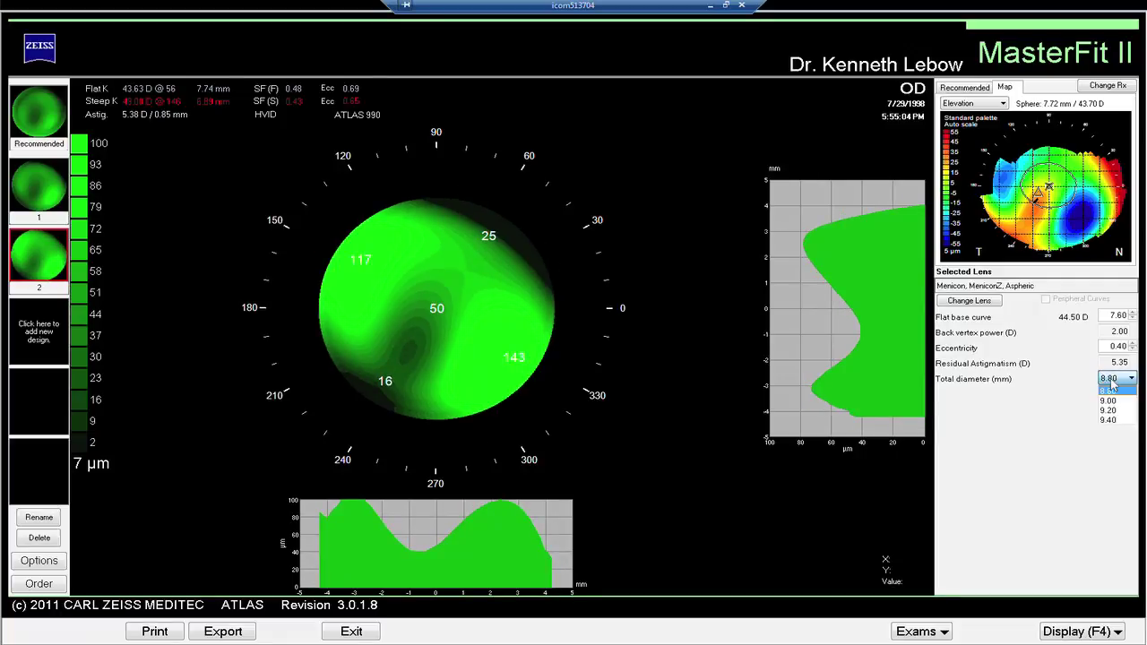
{"action": "left_click", "coordinate": [1111, 387]}
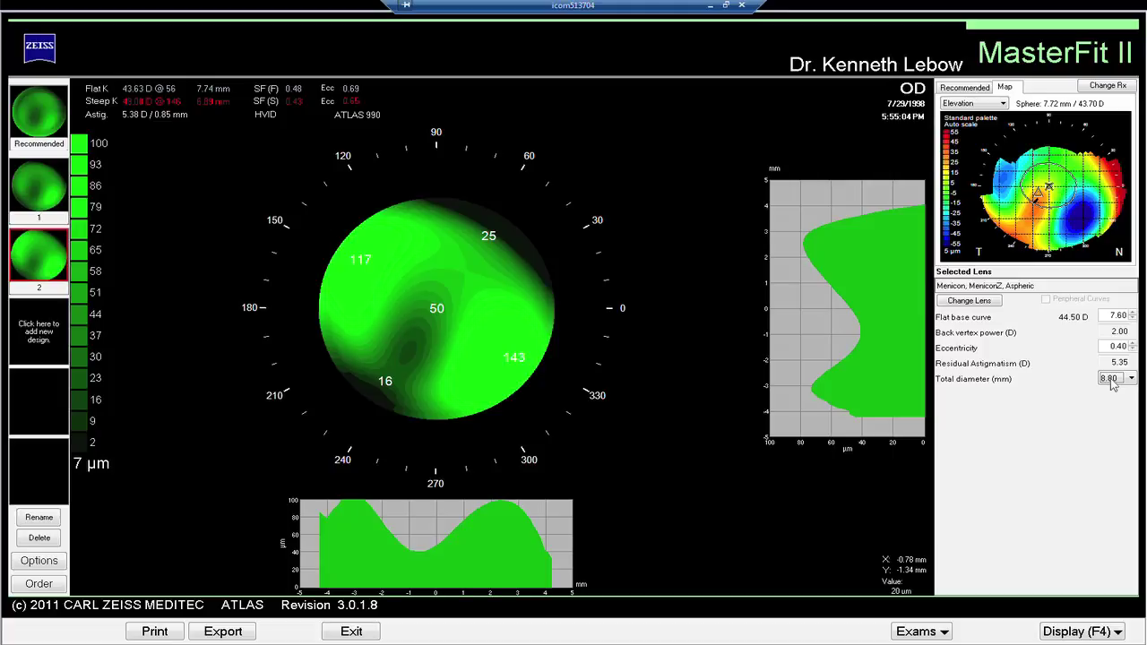
- Switch to the 3-Difference display without saving the changed contact lens design
{"action": "left_click", "coordinate": [1085, 633]}
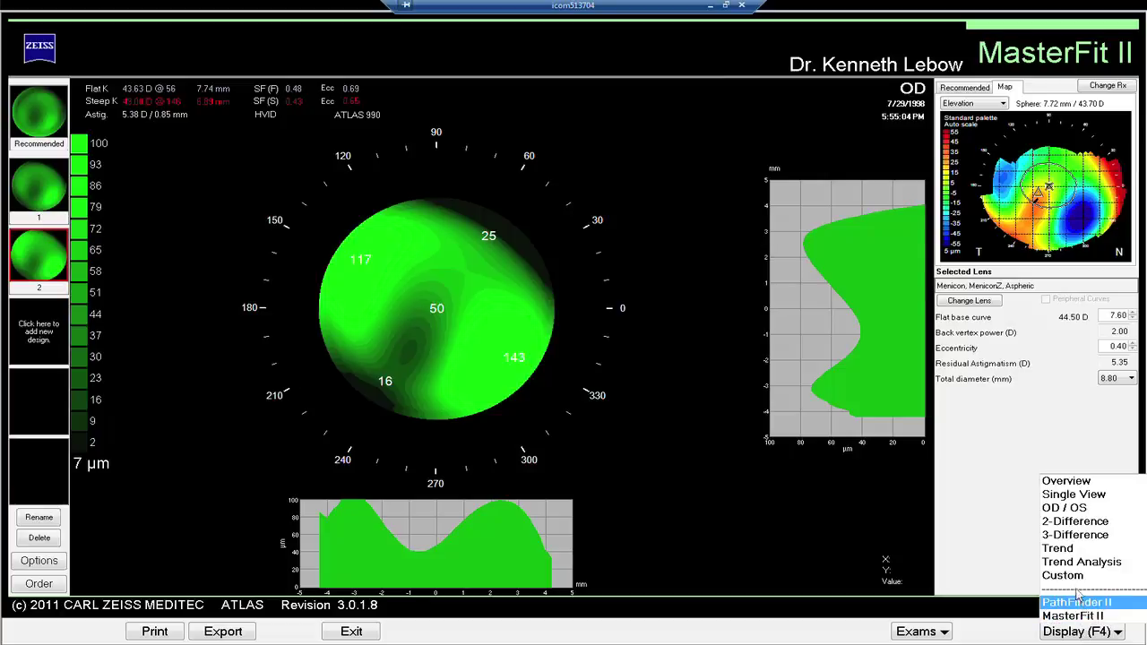
{"action": "left_click", "coordinate": [1068, 536]}
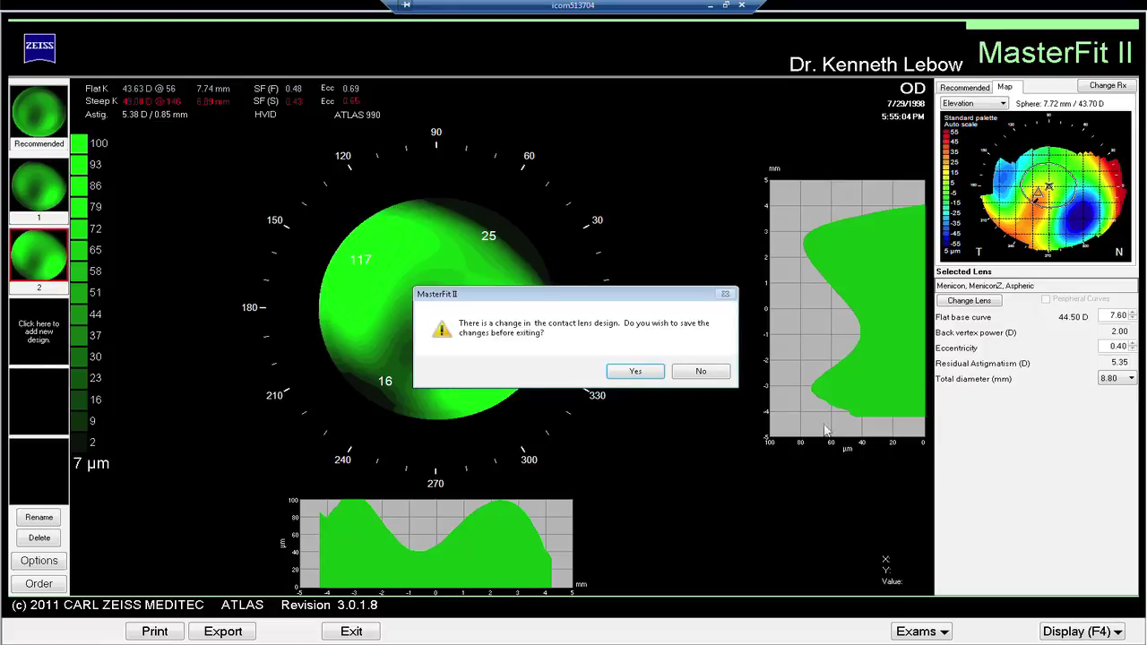
{"action": "left_click", "coordinate": [702, 372]}
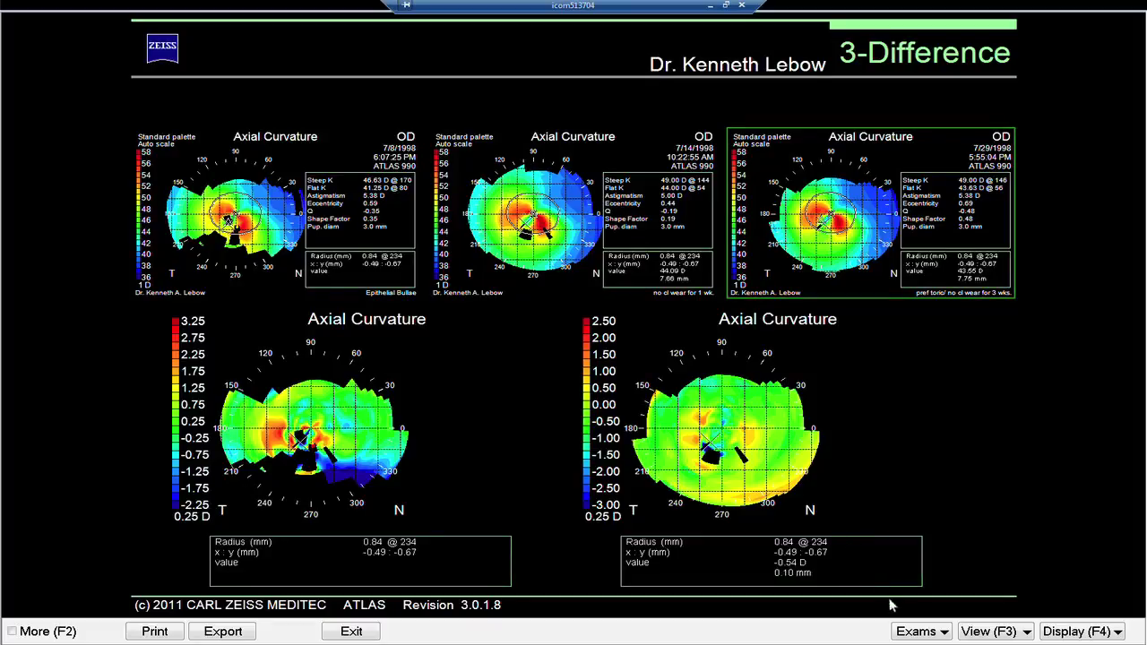
- Load the 11/24/1998 SFP MENICON exam as the third right-eye map and the 7/2/1997 exam as the first
{"action": "left_click", "coordinate": [916, 631]}
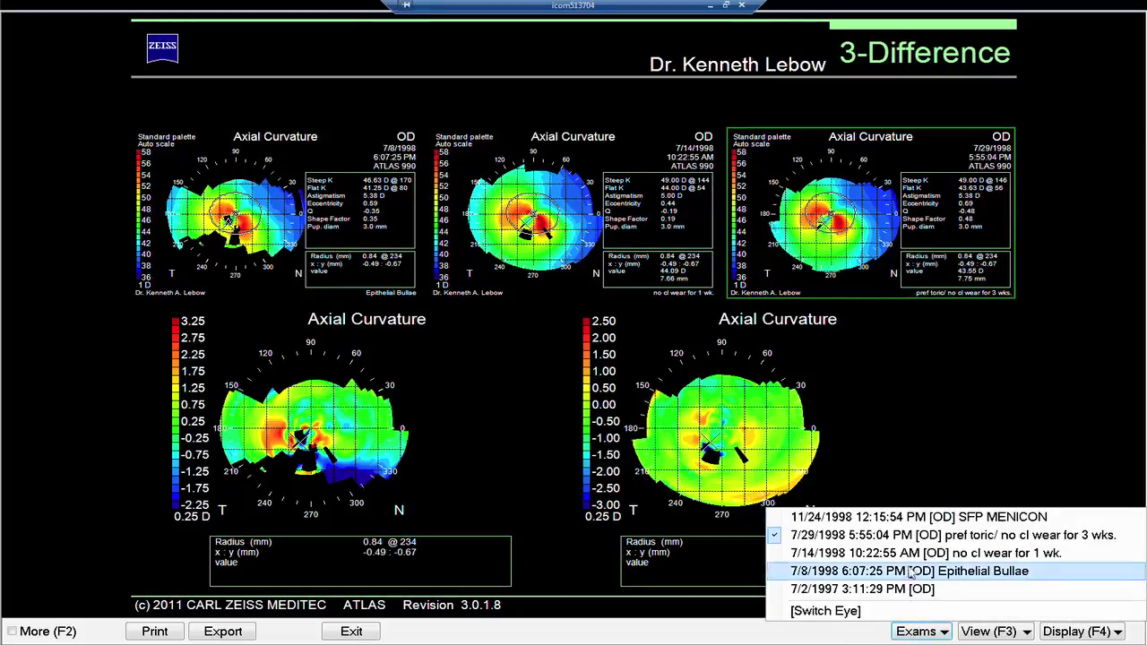
{"action": "left_click", "coordinate": [905, 518]}
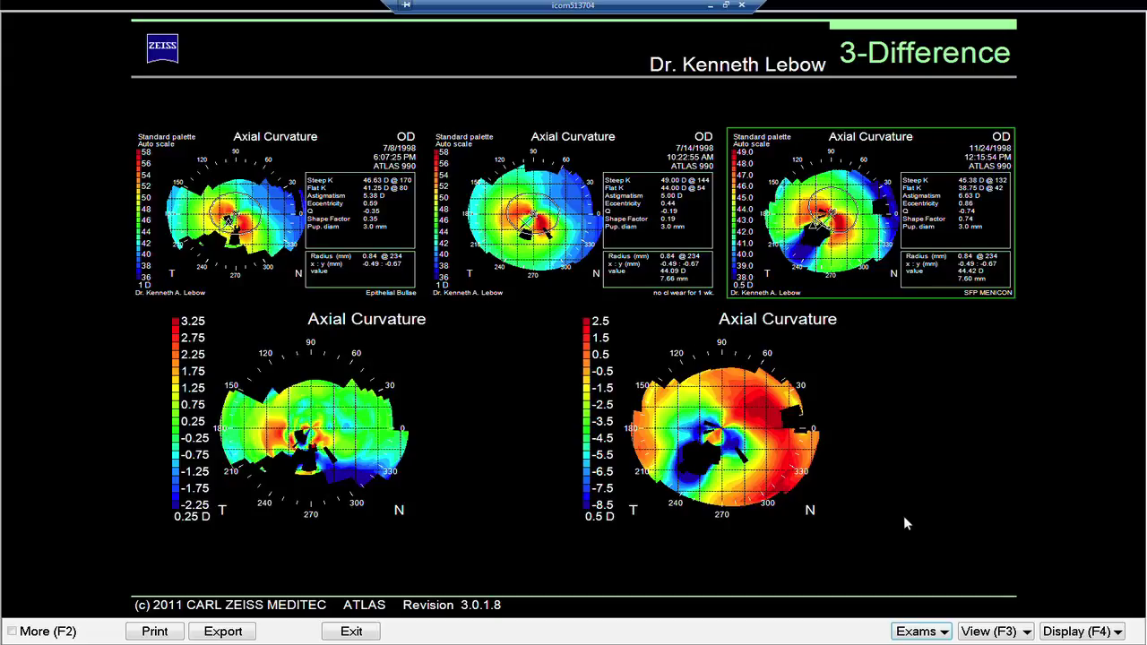
{"action": "left_click", "coordinate": [921, 631]}
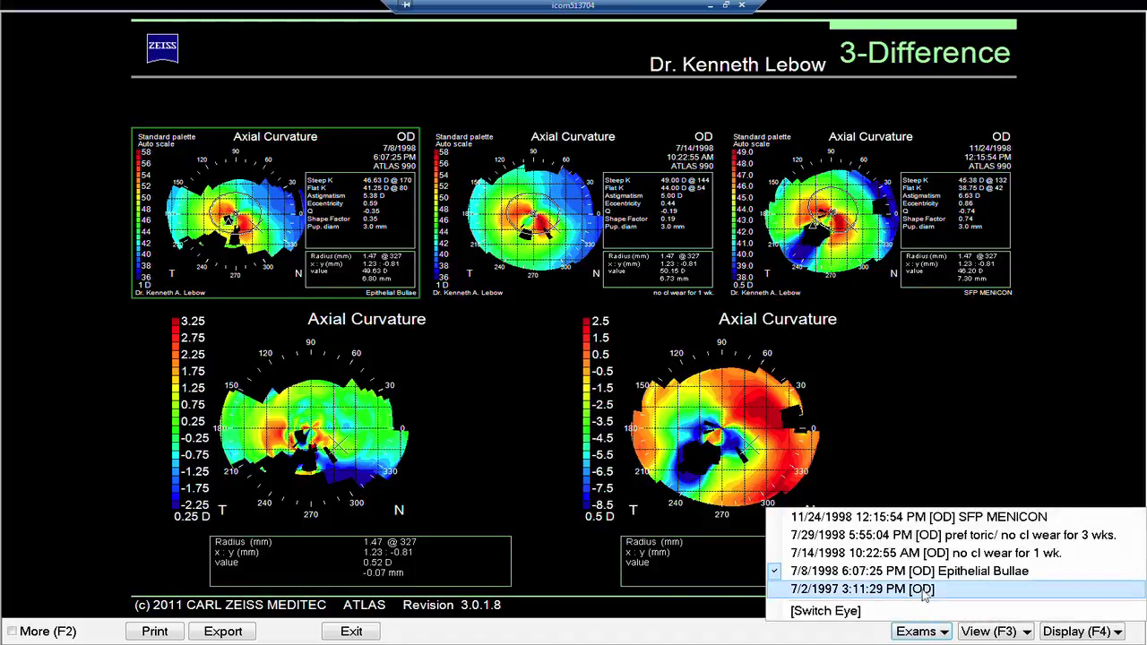
{"action": "left_click", "coordinate": [923, 591]}
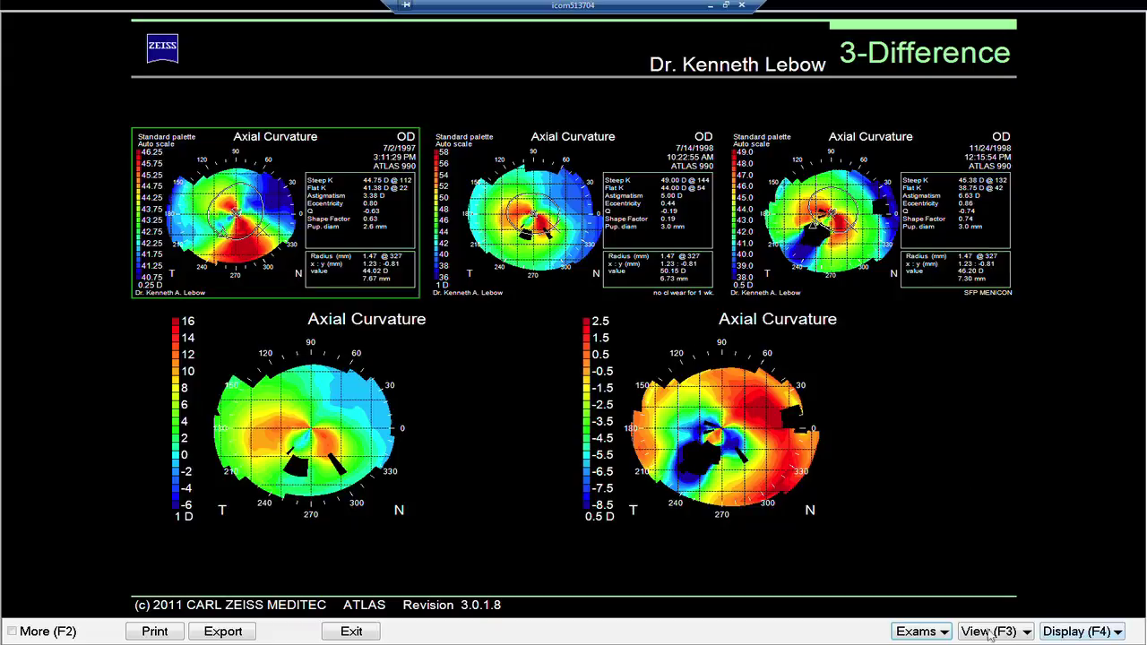
- Switch the 3-Difference comparison to the left eye and load the 7/2/1997 exam as its first map
{"action": "left_click", "coordinate": [915, 633]}
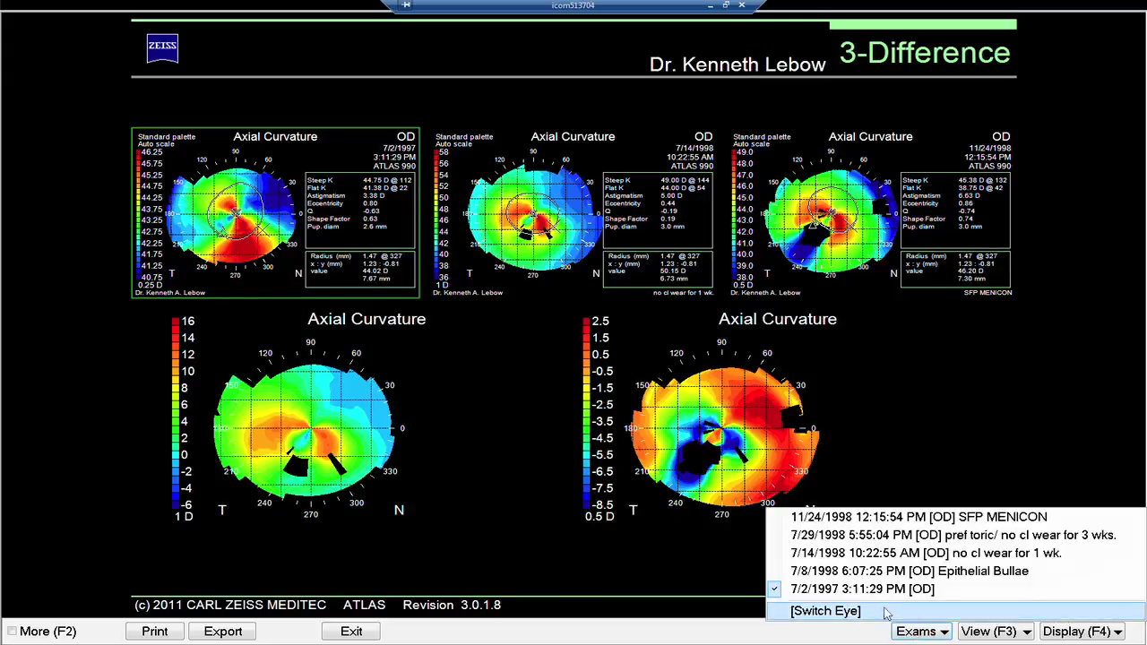
{"action": "left_click", "coordinate": [826, 611]}
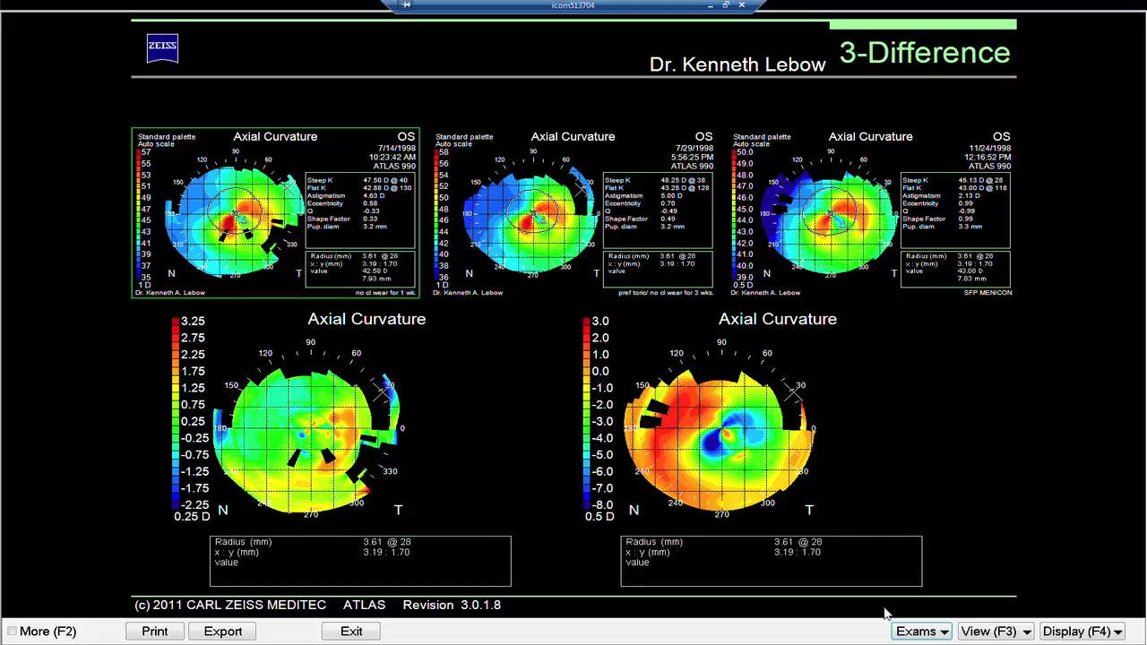
{"action": "left_click", "coordinate": [916, 630]}
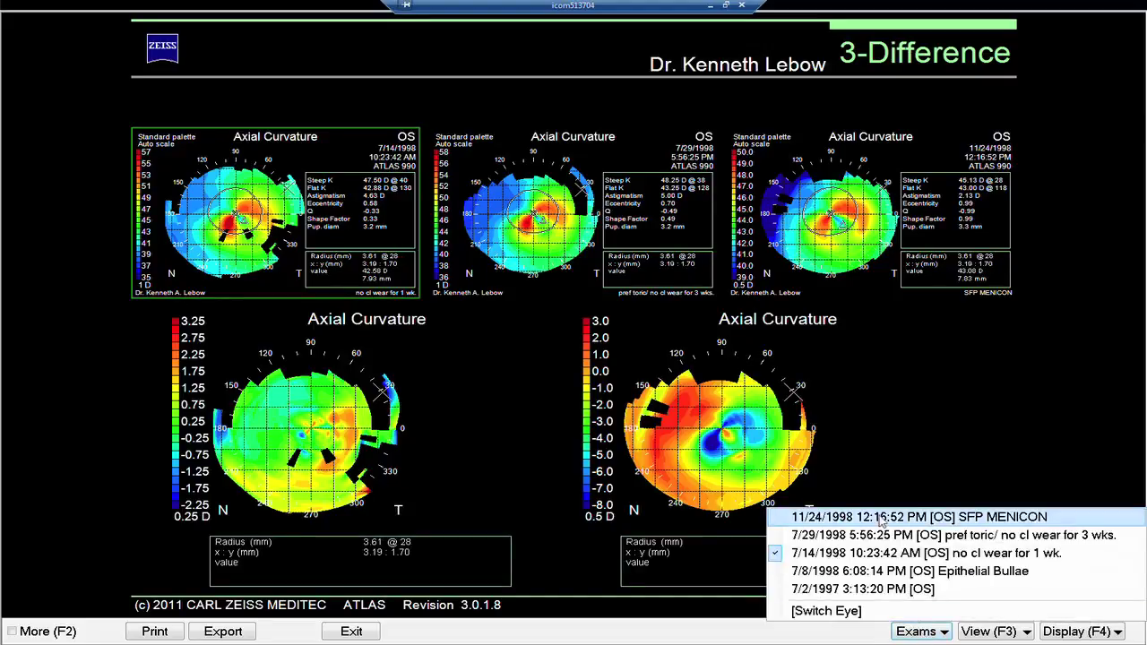
{"action": "left_click", "coordinate": [881, 590]}
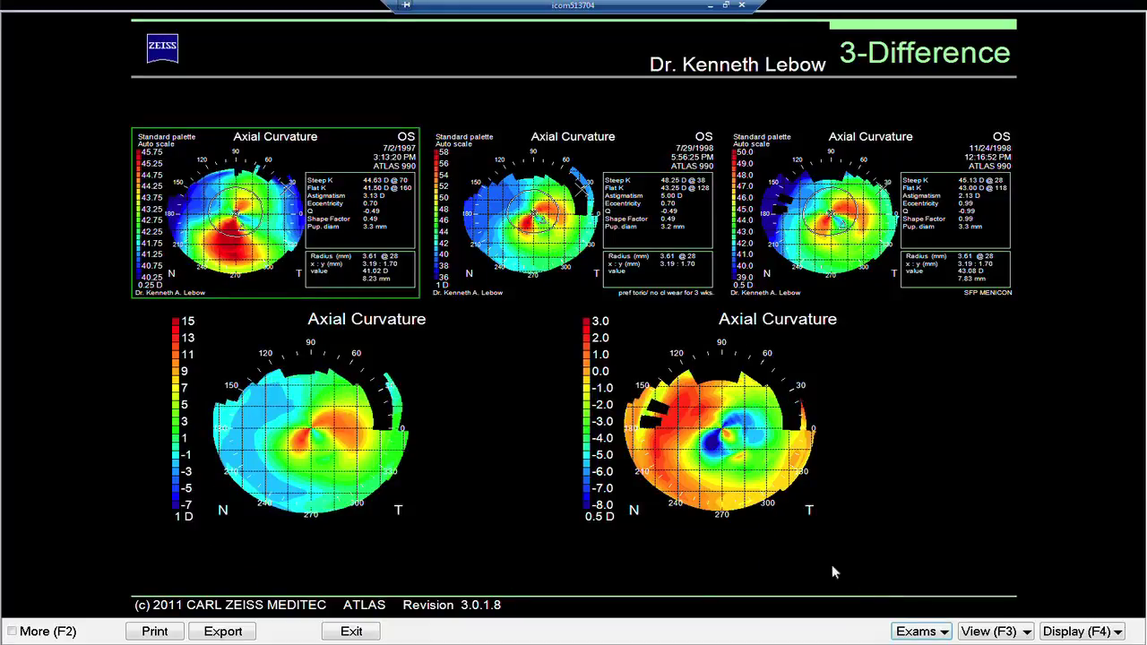
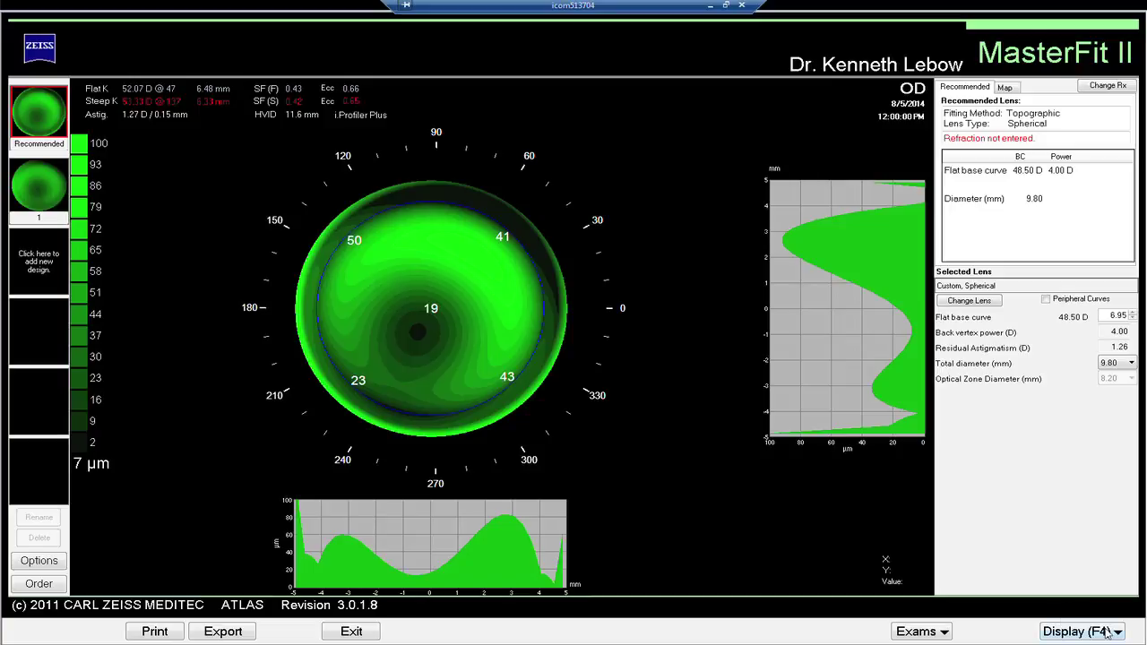
- Browse the lens catalogue down to the Aspheric category for the 8/5/2014 right-eye exam, keeping the Custom Spherical lens
{"action": "left_click", "coordinate": [970, 300]}
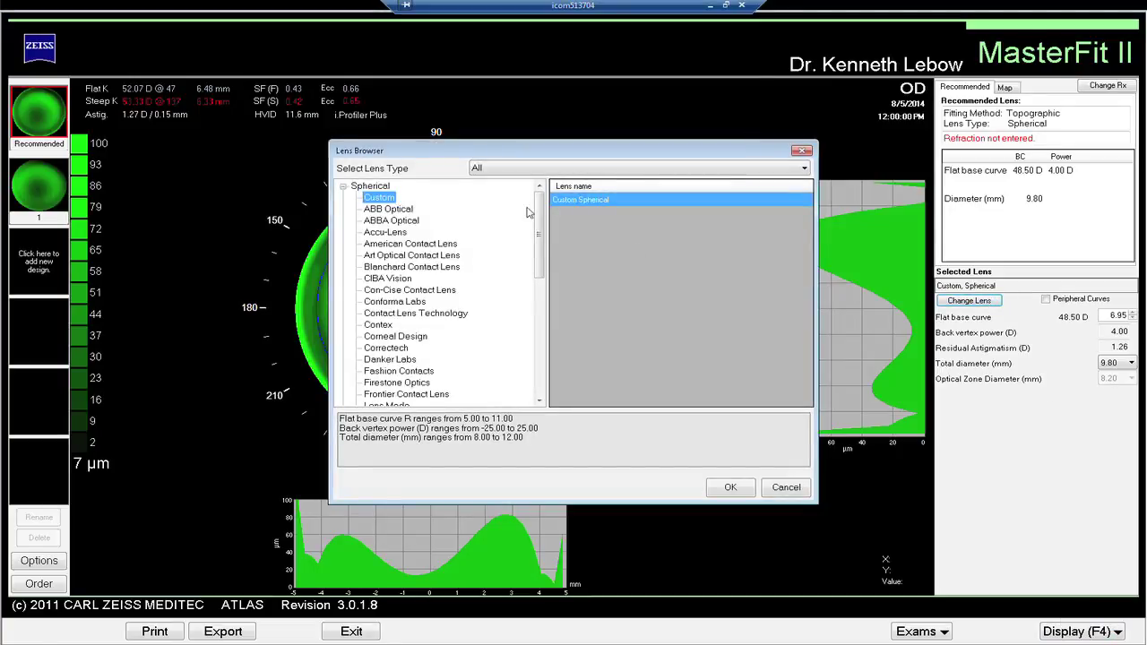
{"action": "mouse_move", "coordinate": [539, 214]}
{"action": "left_mouse_down"}
{"action": "mouse_move", "coordinate": [538, 351]}
{"action": "mouse_move", "coordinate": [541, 199]}
{"action": "left_mouse_up"}
{"action": "left_click_drag", "start_coordinate": [541, 255], "coordinate": [542, 390]}
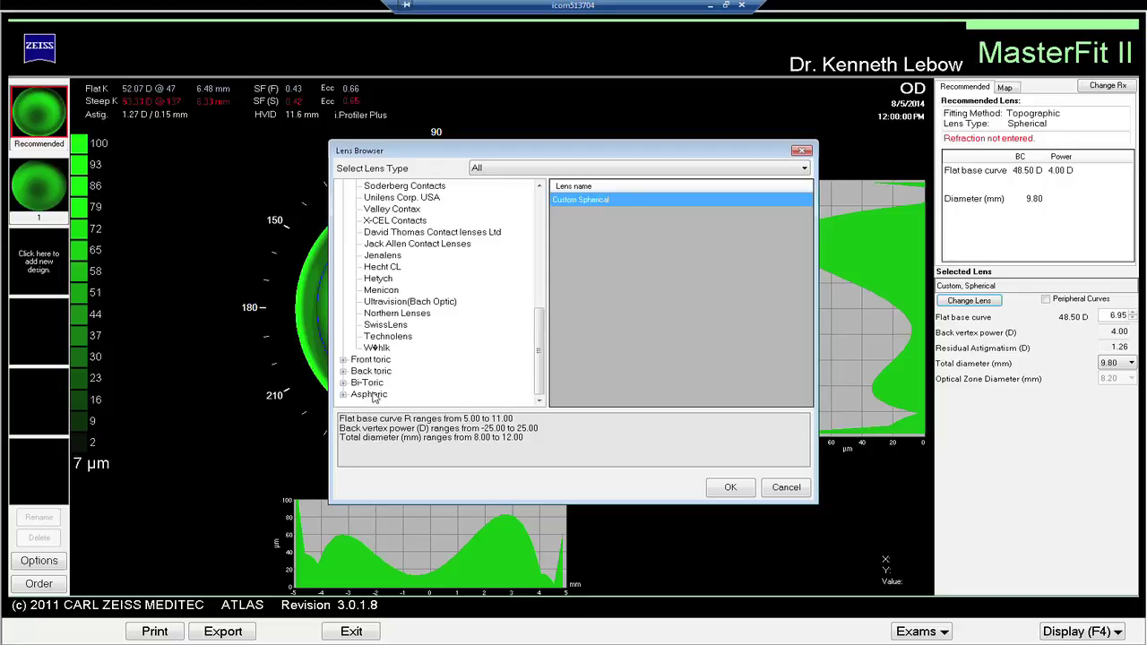
{"action": "left_click", "coordinate": [731, 488]}
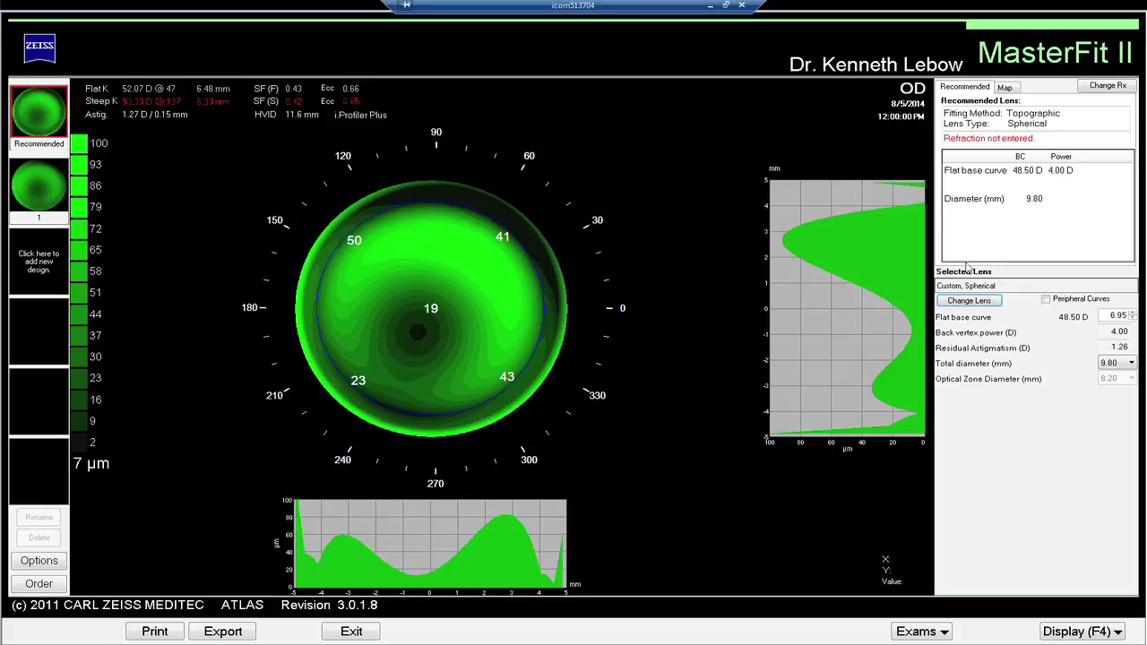
- Display the Elevation map of the 8/5/2014 right-eye exam alongside the recommended lens design
{"action": "left_click", "coordinate": [1007, 88]}
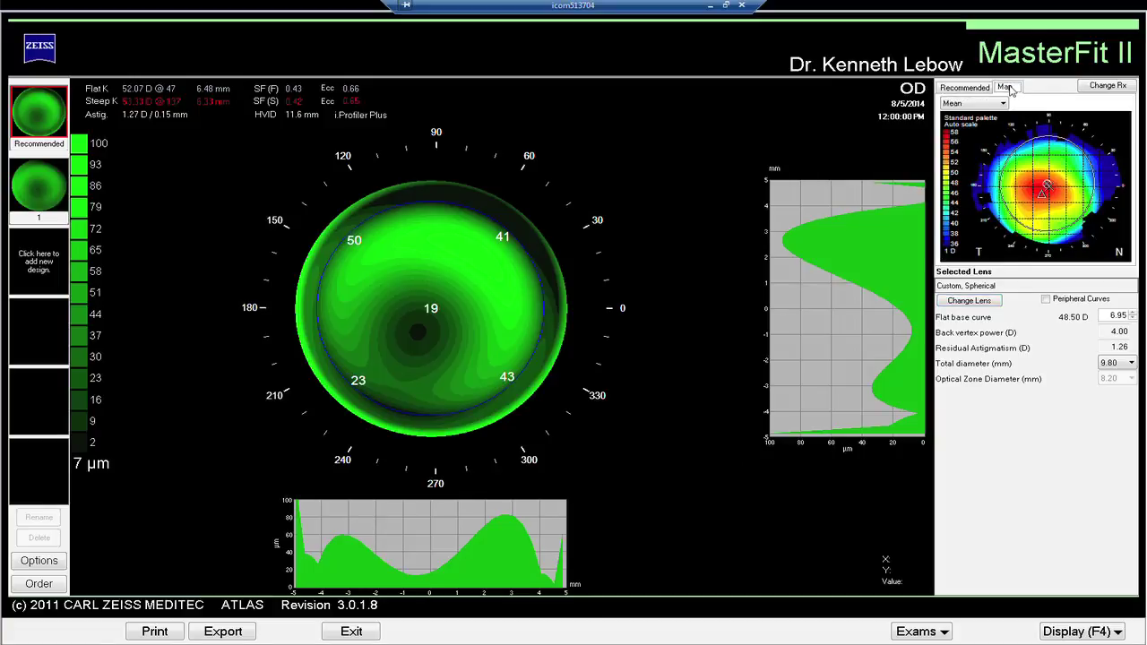
{"action": "left_click", "coordinate": [1006, 105]}
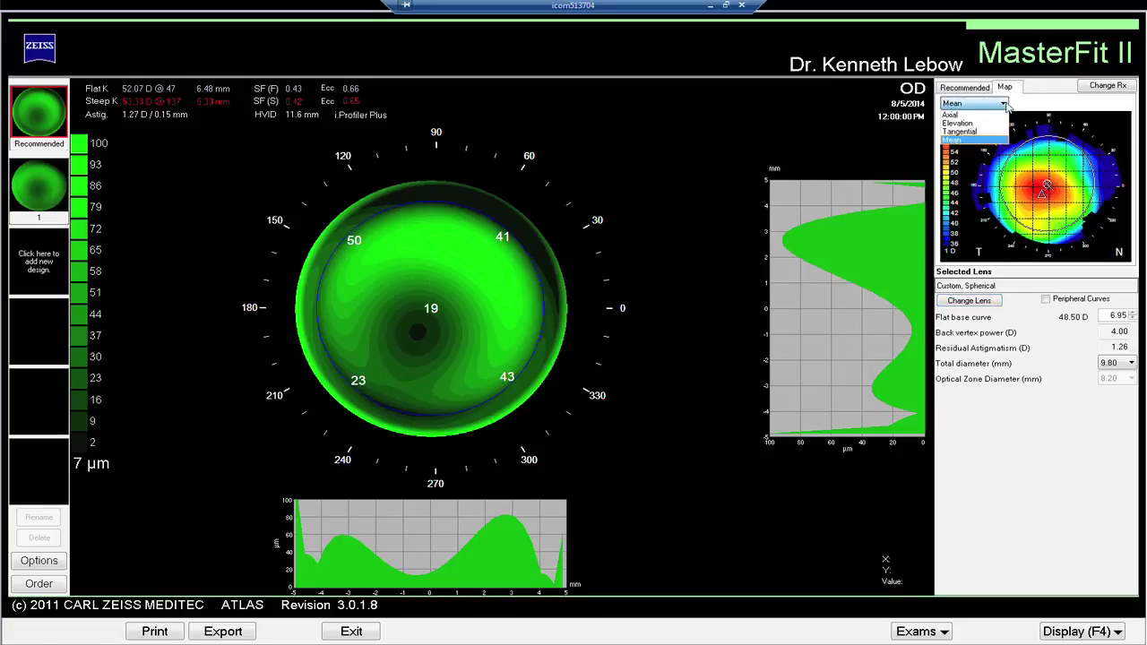
{"action": "left_click", "coordinate": [973, 124]}
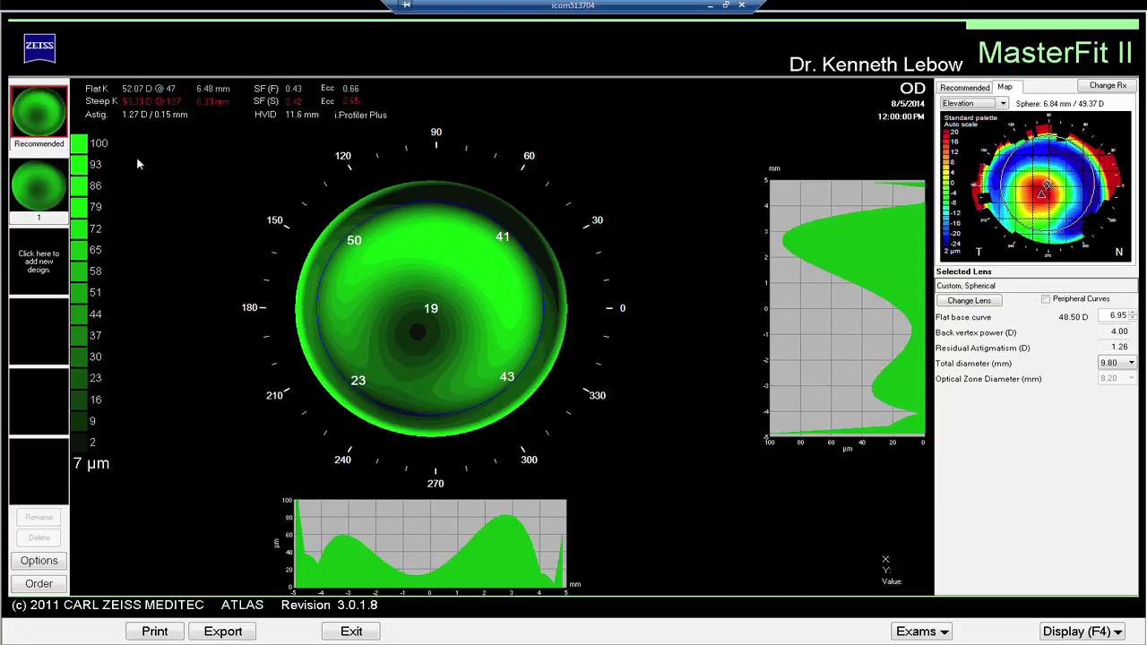
- Set the flat base curve to 6.65 and the total diameter to 8.80 mm for MeniconZ aspheric design 1
{"action": "left_click", "coordinate": [26, 187]}
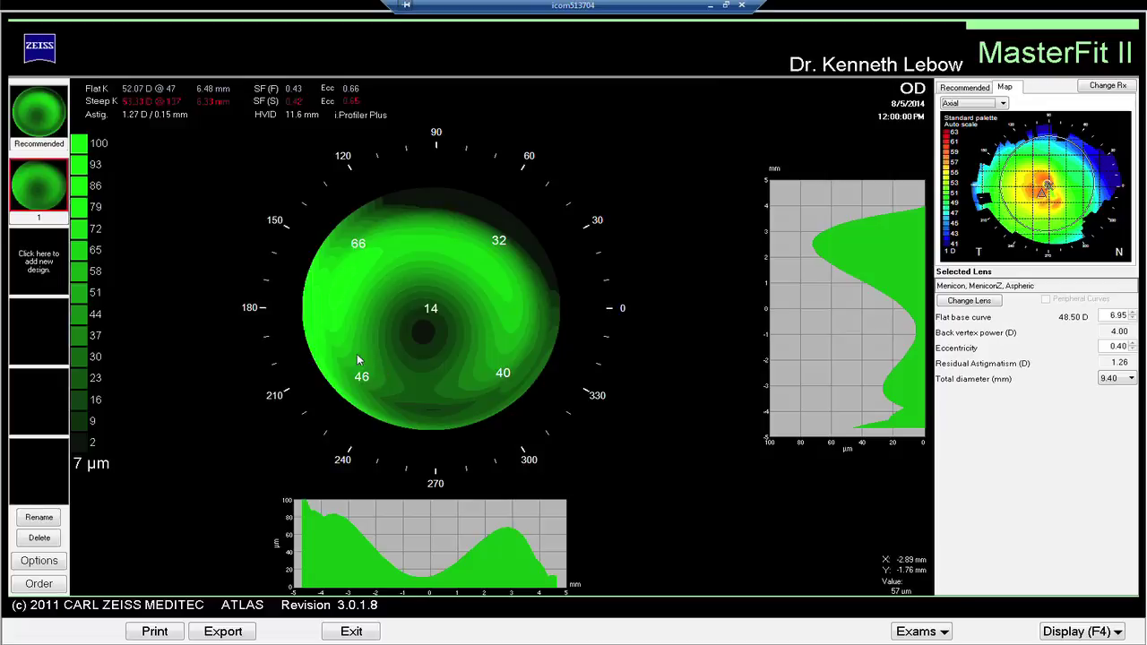
{"action": "left_click", "coordinate": [1132, 320]}
{"action": "left_click", "coordinate": [1132, 320]}
{"action": "left_click", "coordinate": [1133, 319]}
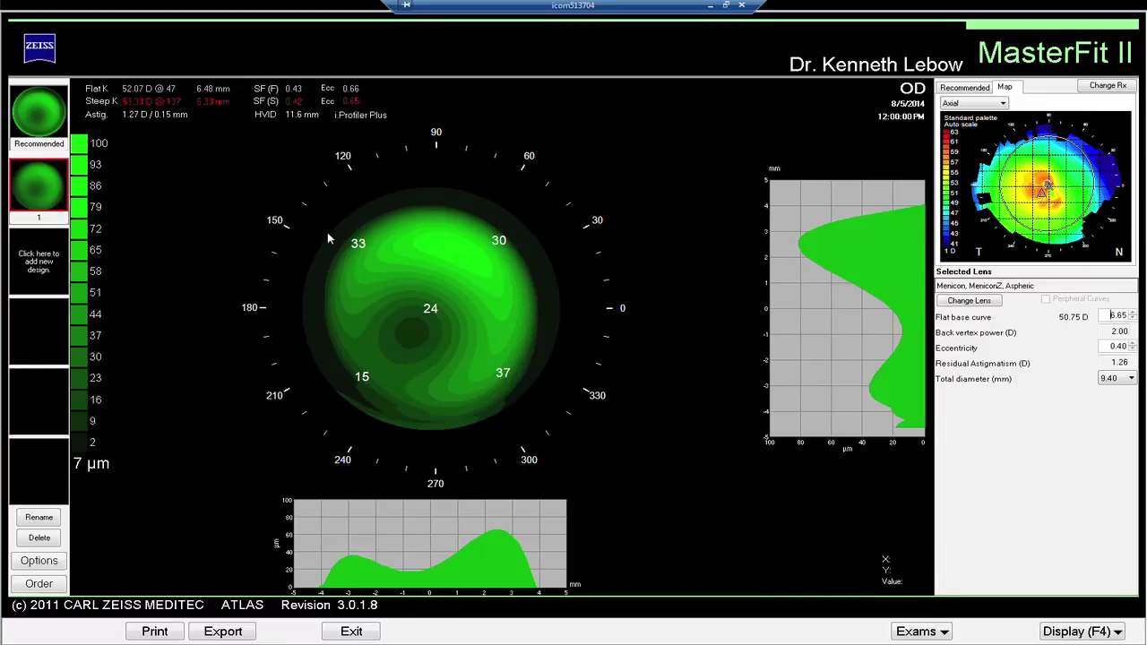
{"action": "left_click", "coordinate": [1133, 379]}
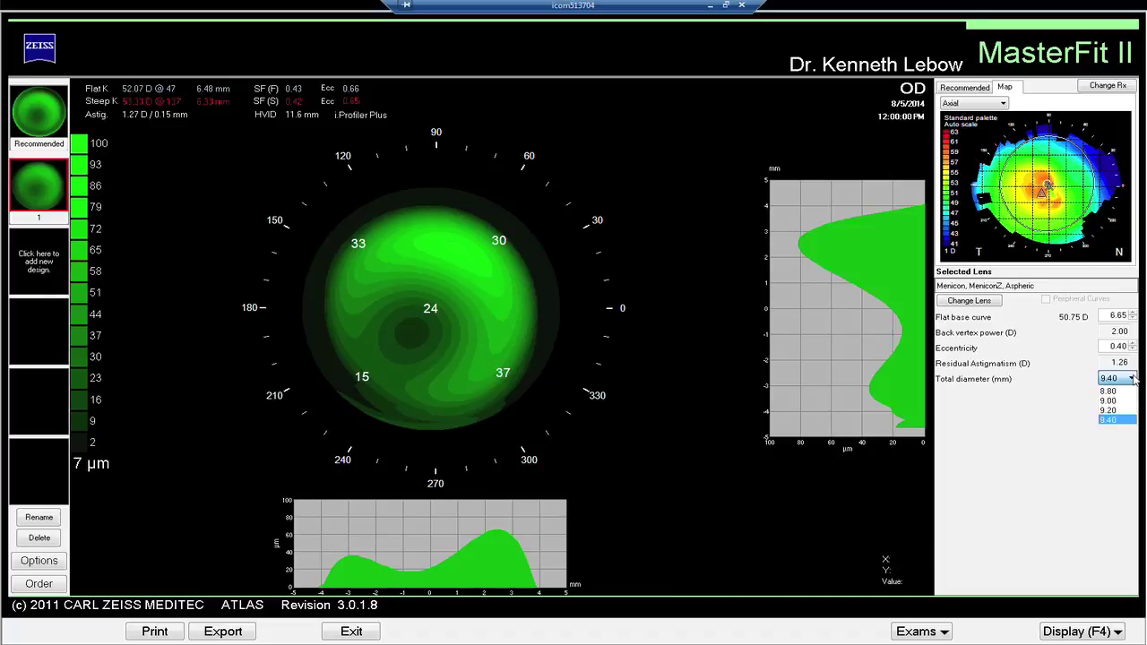
{"action": "left_click", "coordinate": [1116, 393]}
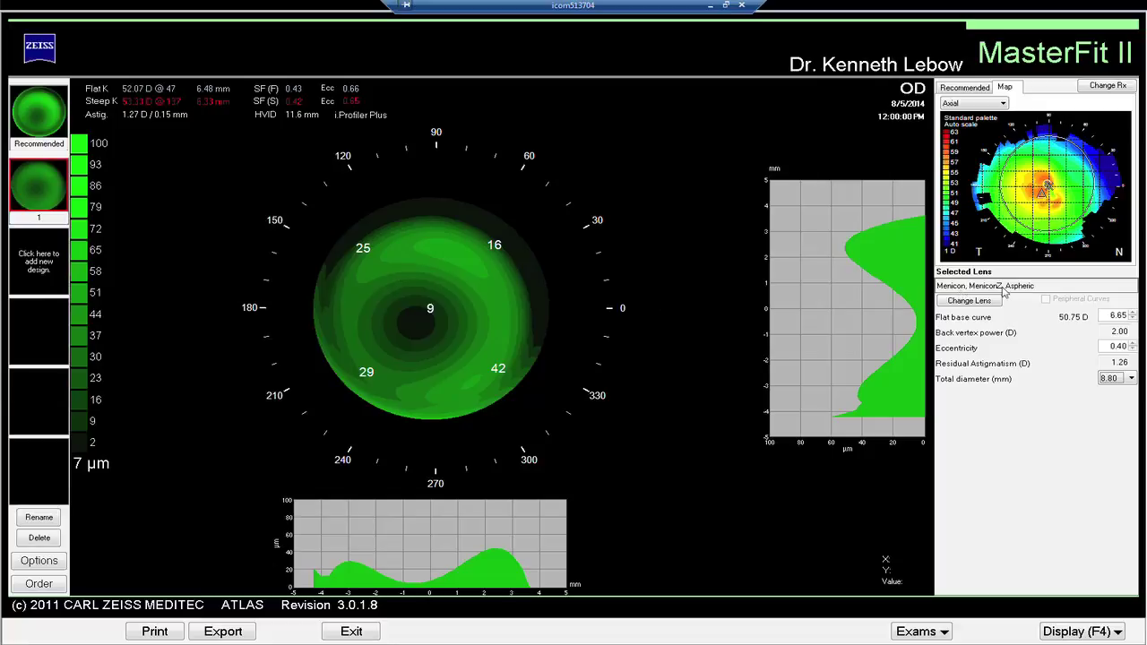
- Try steepening the flat base curve of design 1 to 6.50, keeping the 8.80 mm total diameter
{"action": "left_click", "coordinate": [1132, 380]}
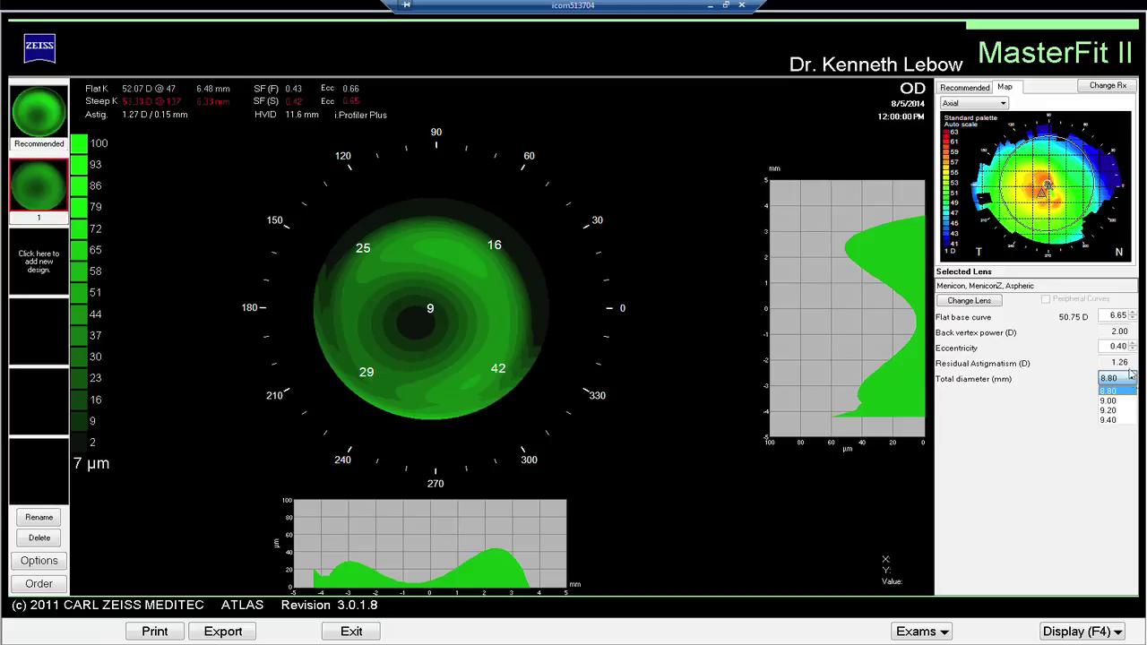
{"action": "left_click", "coordinate": [1134, 322]}
{"action": "left_click", "coordinate": [1132, 320]}
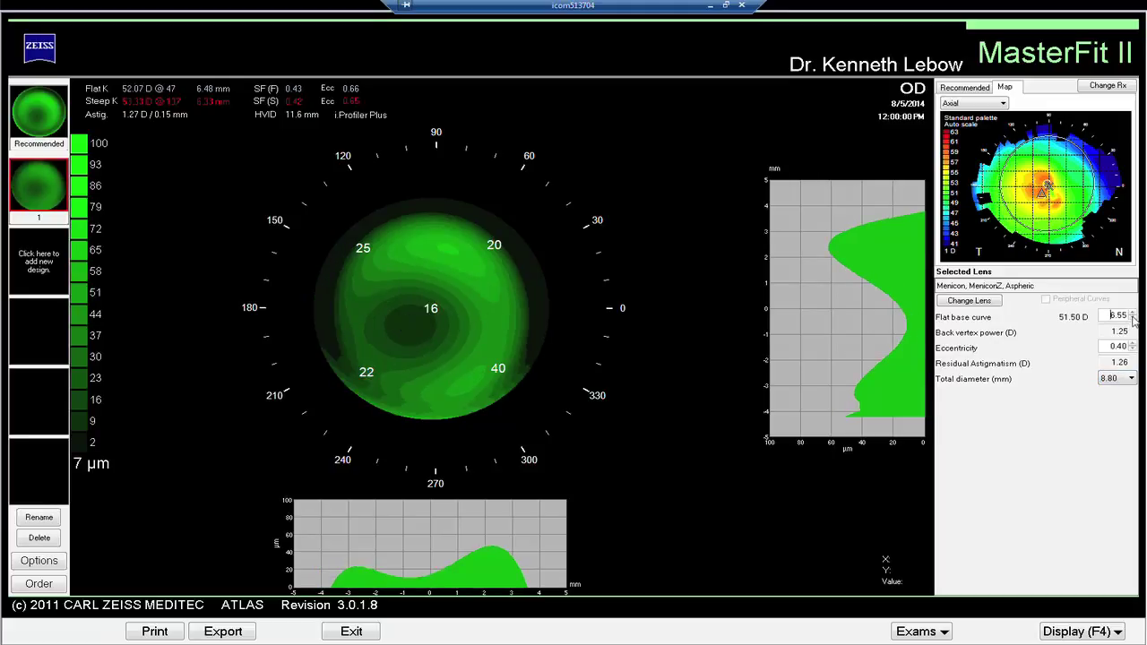
{"action": "left_click", "coordinate": [1134, 320]}
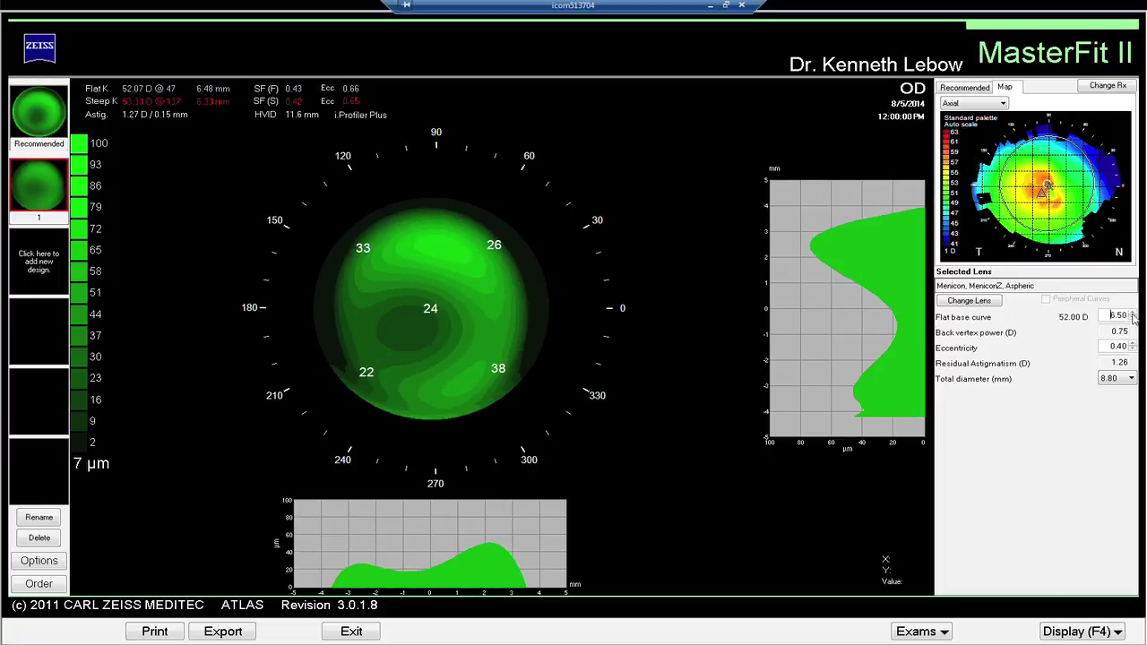
- Flatten the base curve of design 1 to 7.20 and compare its fluorescein pattern with the recommended lens
{"action": "left_click", "coordinate": [1133, 312]}
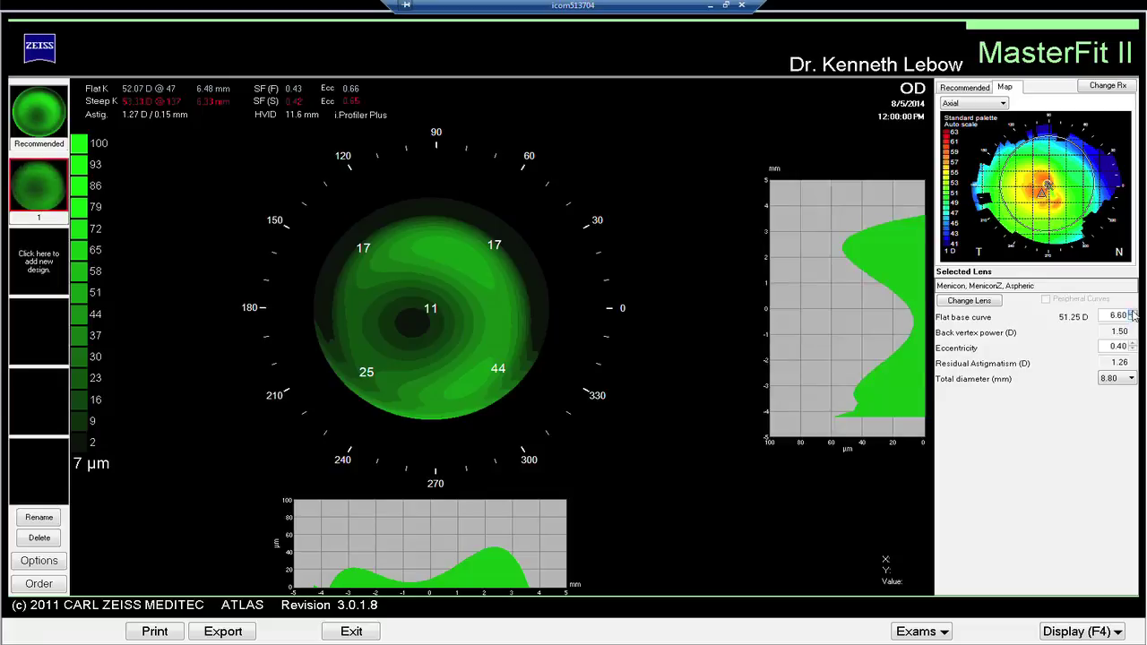
{"action": "left_click", "coordinate": [1132, 312]}
{"action": "left_click", "coordinate": [1133, 312]}
{"action": "left_click", "coordinate": [1133, 313]}
{"action": "left_click", "coordinate": [1132, 313]}
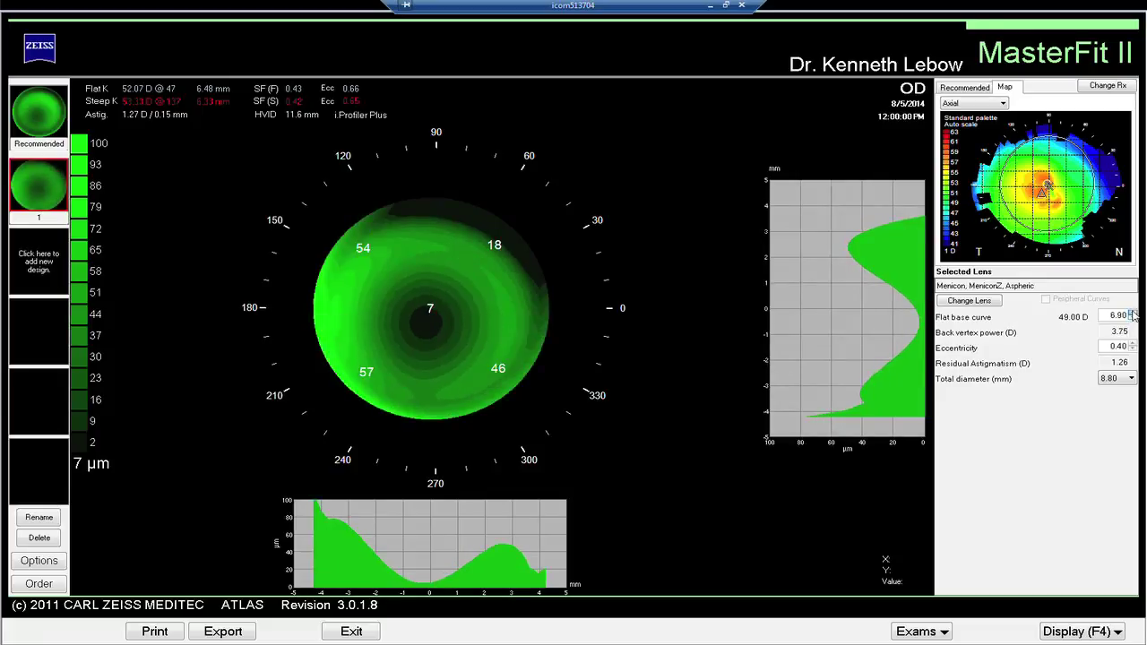
{"action": "left_click", "coordinate": [1132, 313]}
{"action": "left_click", "coordinate": [1133, 313]}
{"action": "left_click", "coordinate": [1133, 313]}
{"action": "left_click", "coordinate": [1133, 313]}
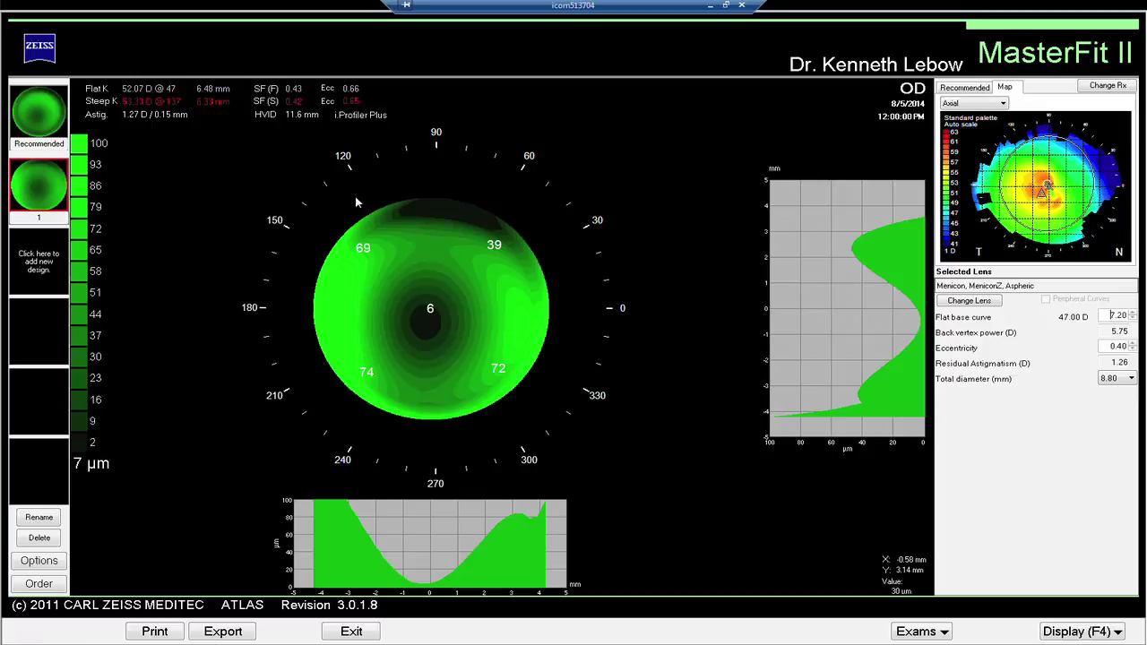
{"action": "left_click", "coordinate": [41, 104]}
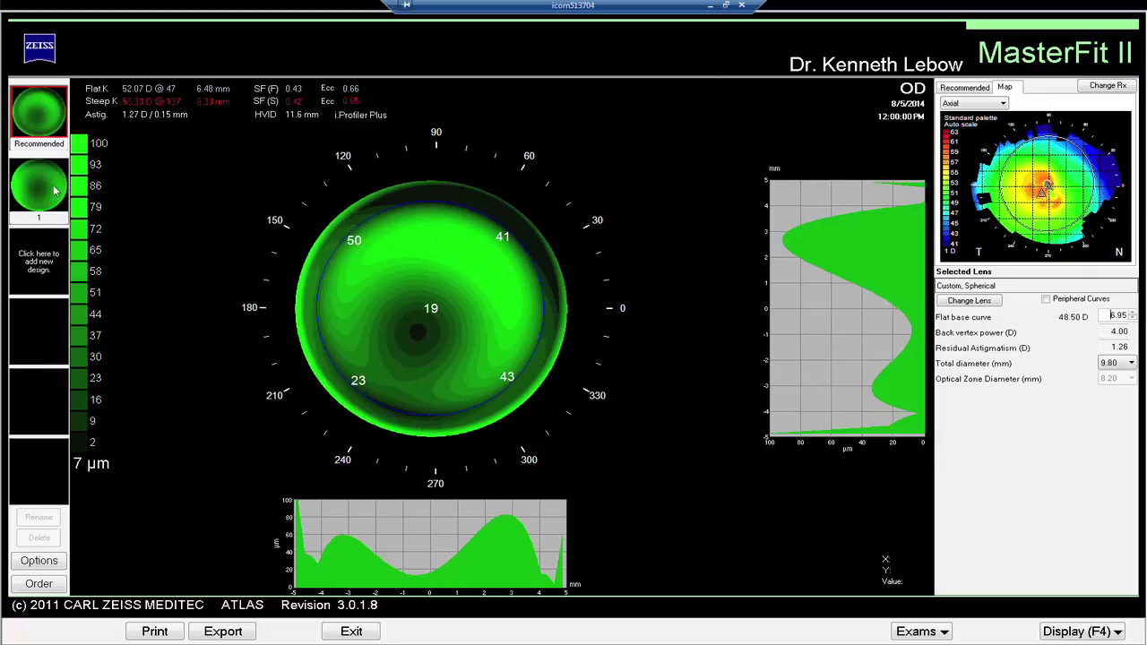
{"action": "left_click", "coordinate": [42, 188]}
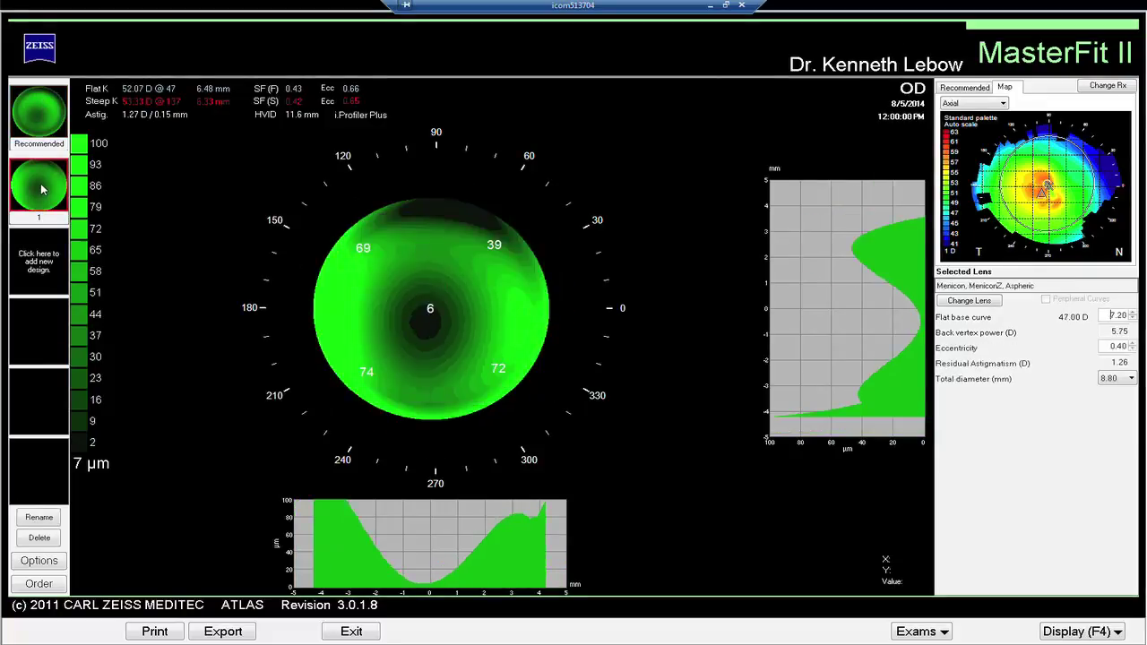
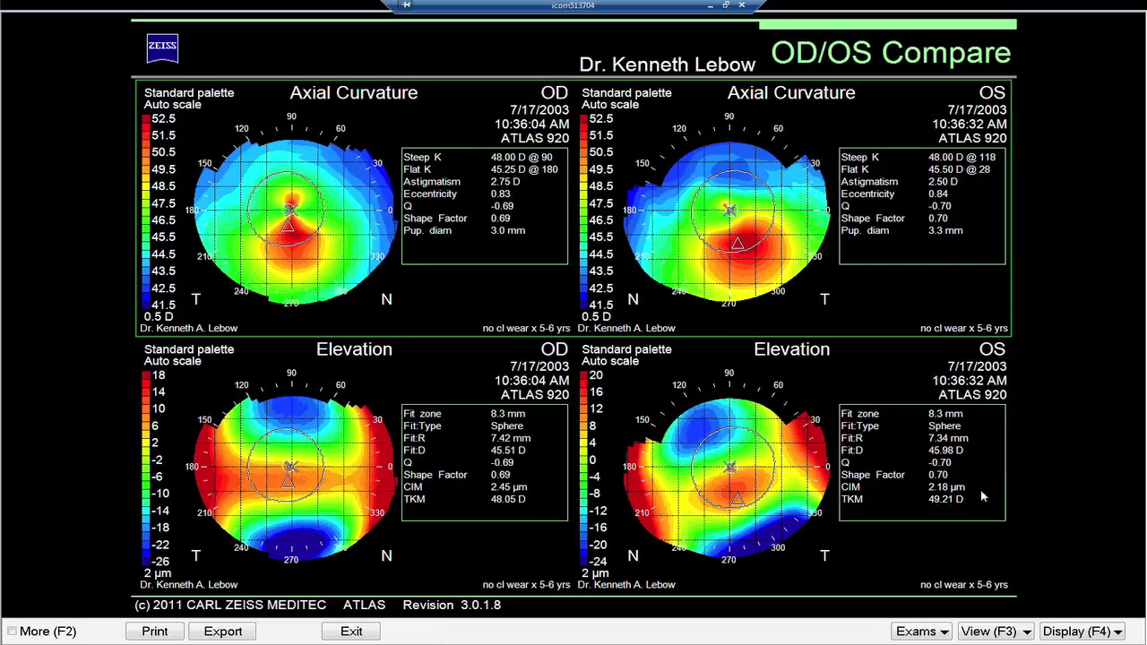
- Probe a point on the 7/17/2003 right-eye axial map, and open the exam in MasterFit II with its Elevation map shown
{"action": "left_click", "coordinate": [334, 218]}
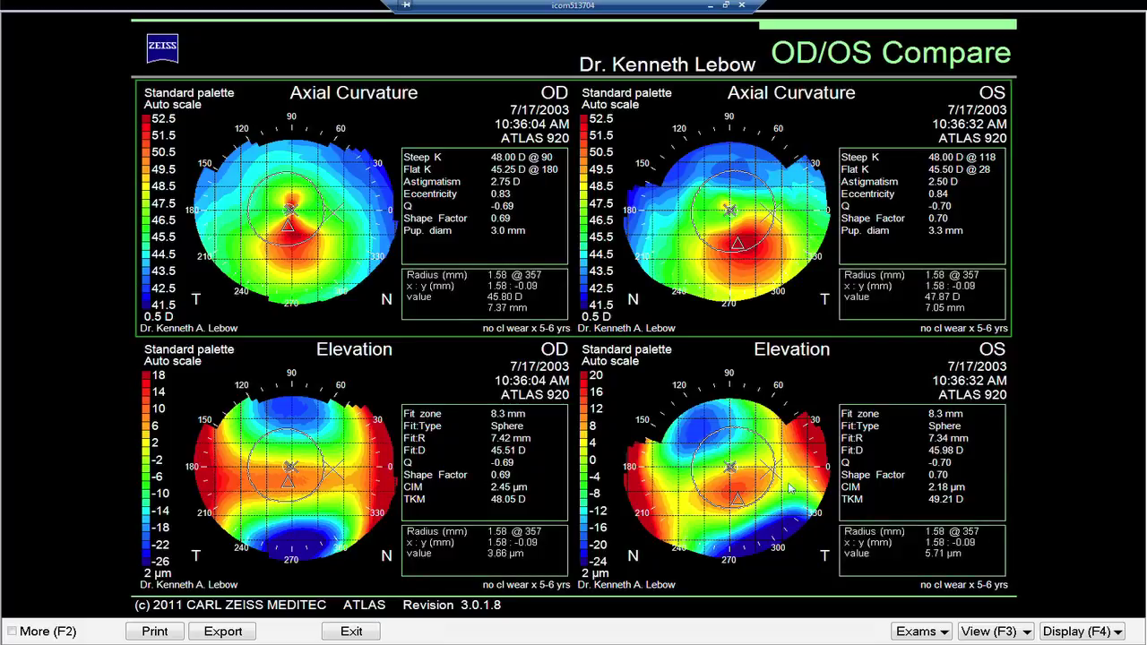
{"action": "left_click", "coordinate": [1081, 633]}
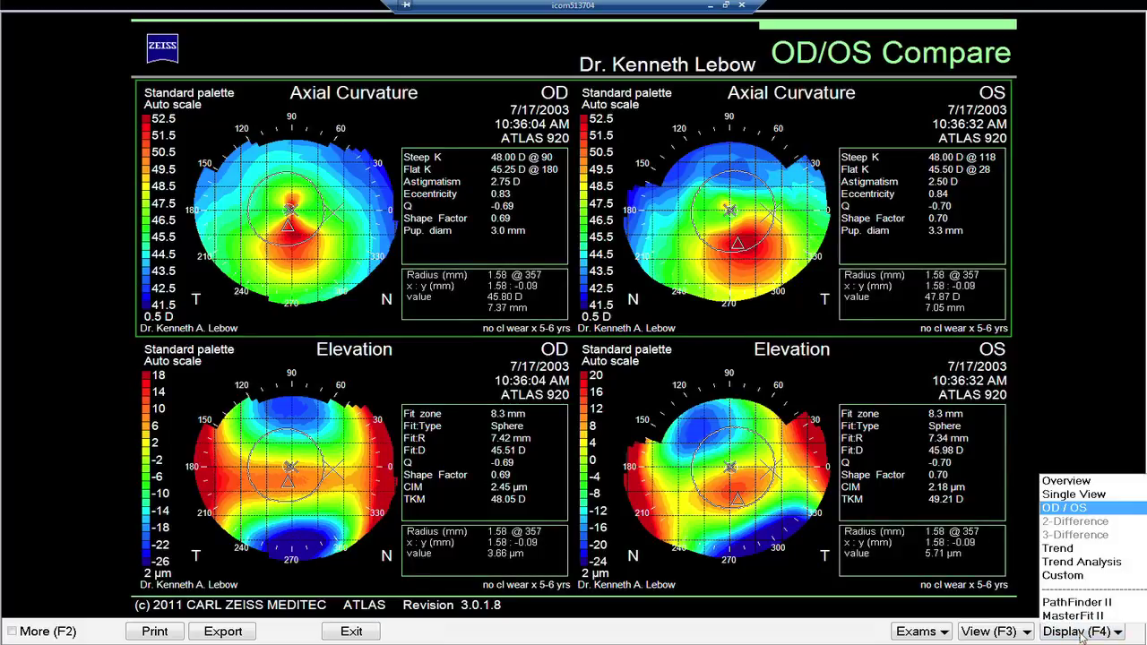
{"action": "left_click", "coordinate": [1080, 615]}
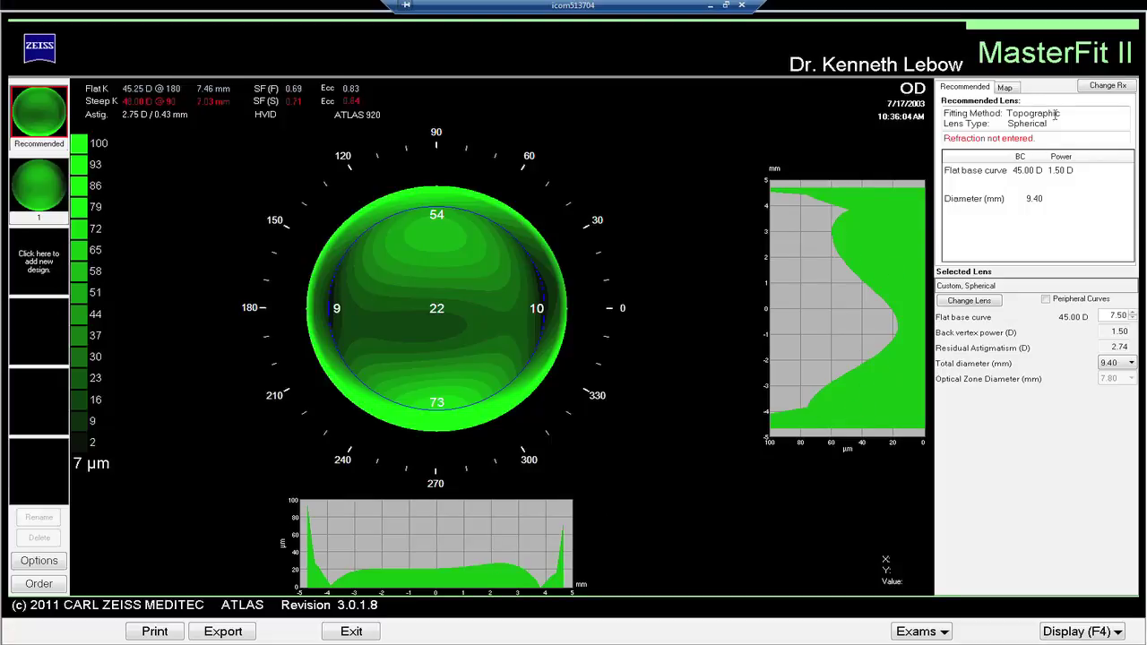
{"action": "left_click", "coordinate": [1006, 88]}
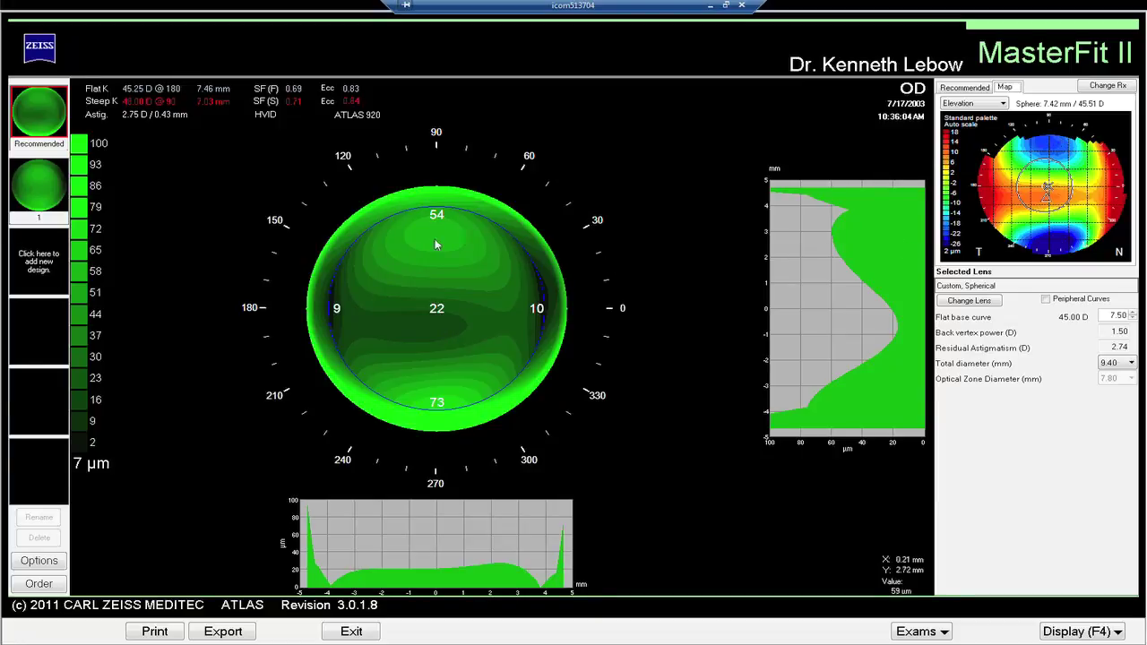
- Set MeniconZ aspheric design 1 of the 7/17/2003 exam to a 7.30 flat base curve and 8.80 mm total diameter
{"action": "left_click", "coordinate": [32, 188]}
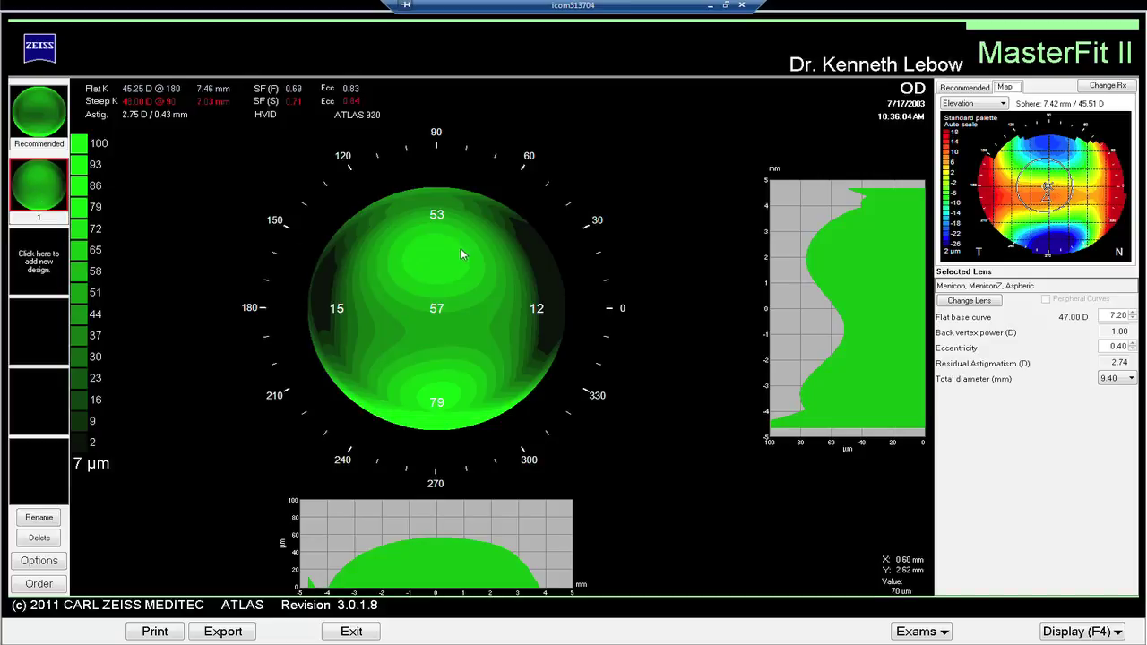
{"action": "left_click", "coordinate": [1132, 312]}
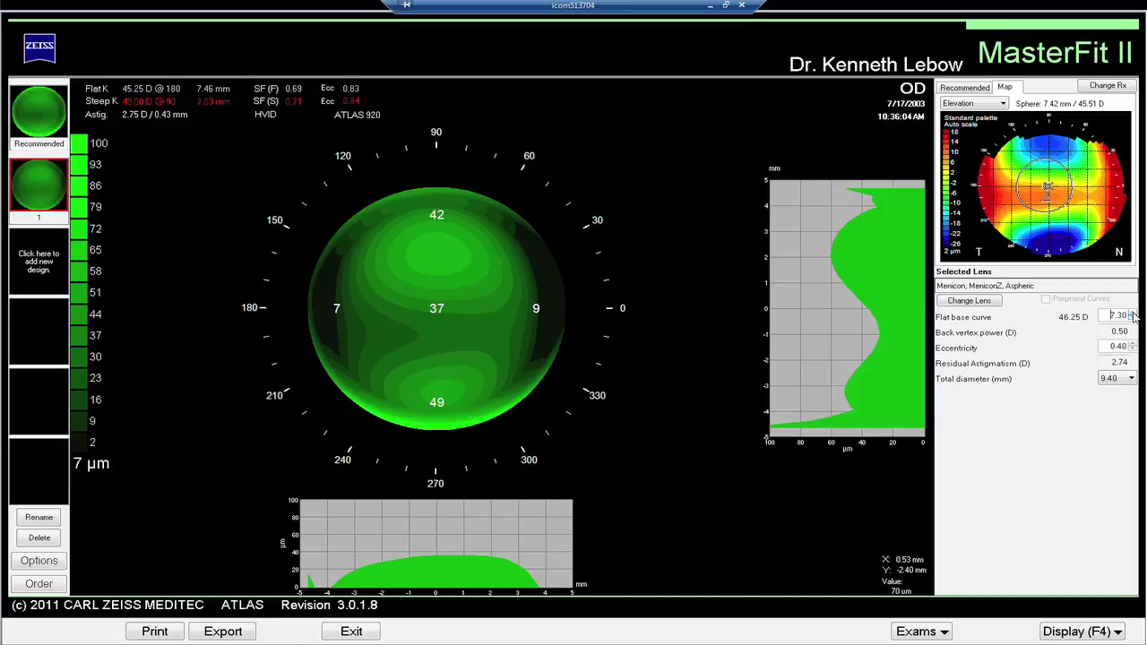
{"action": "left_click", "coordinate": [1133, 313]}
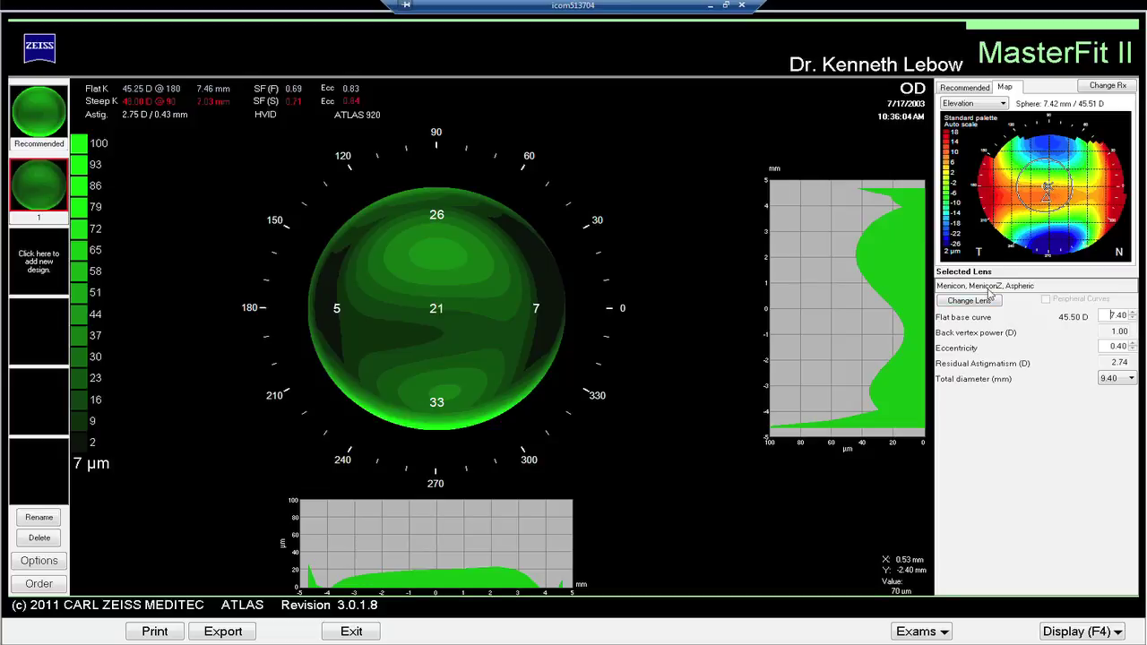
{"action": "left_click", "coordinate": [1131, 319]}
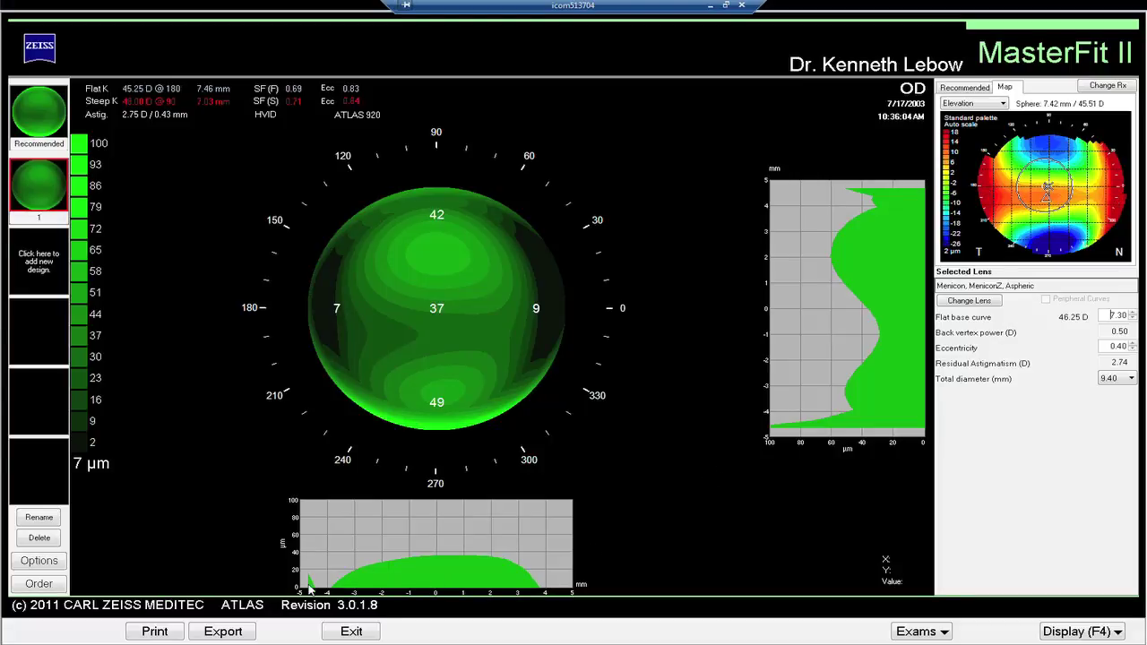
{"action": "left_click", "coordinate": [1132, 378]}
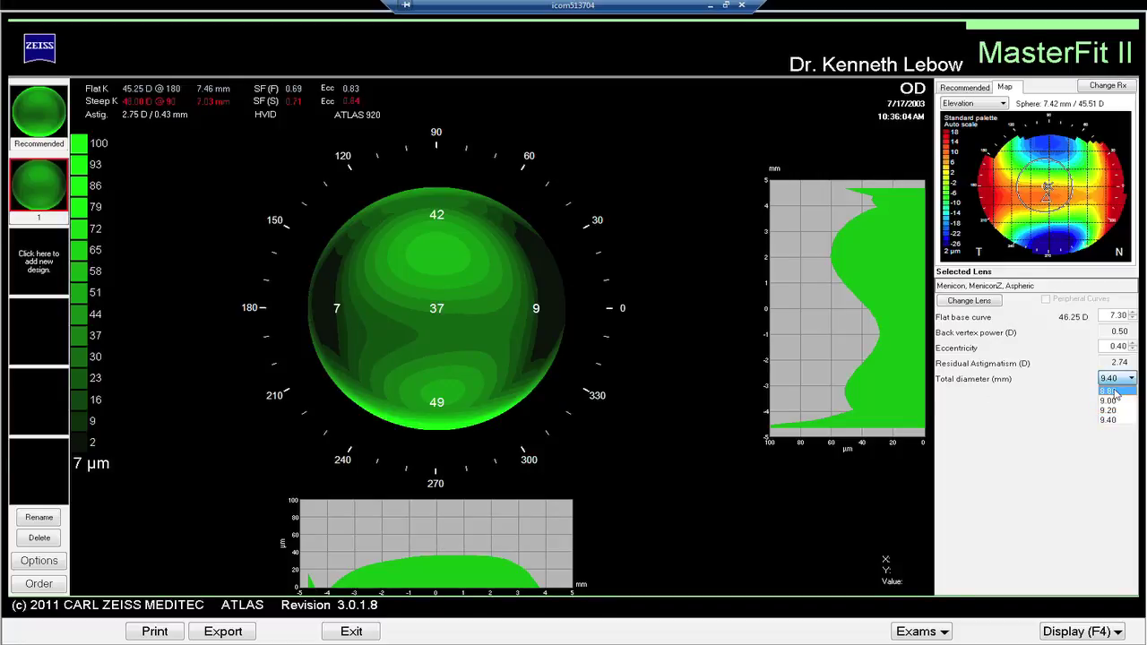
{"action": "left_click", "coordinate": [1115, 393]}
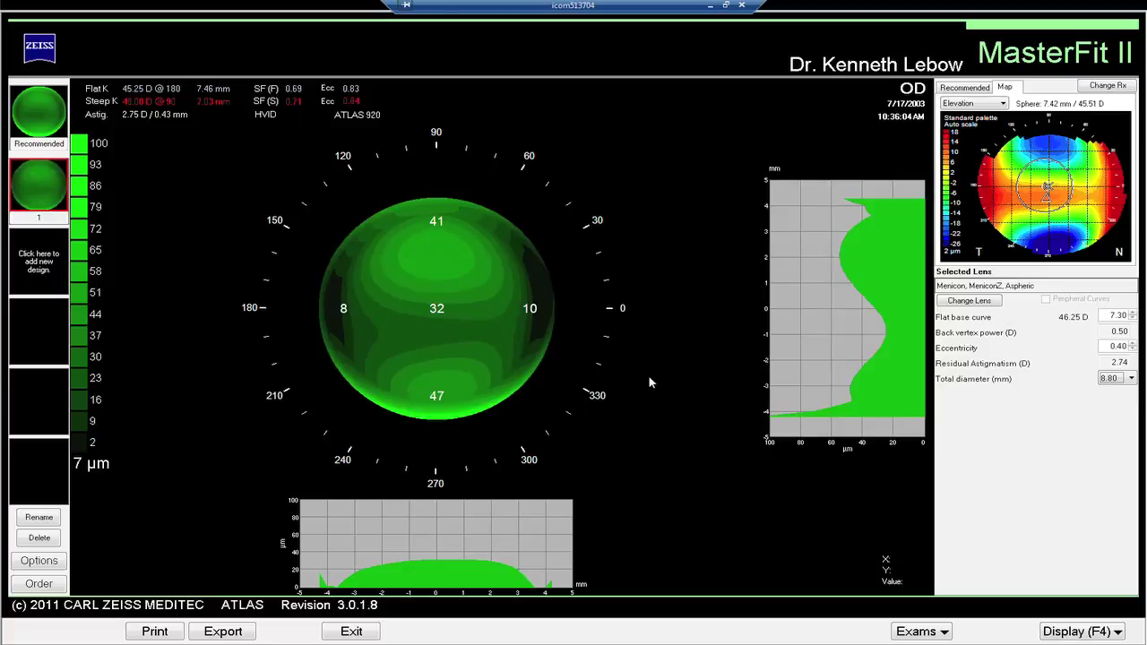